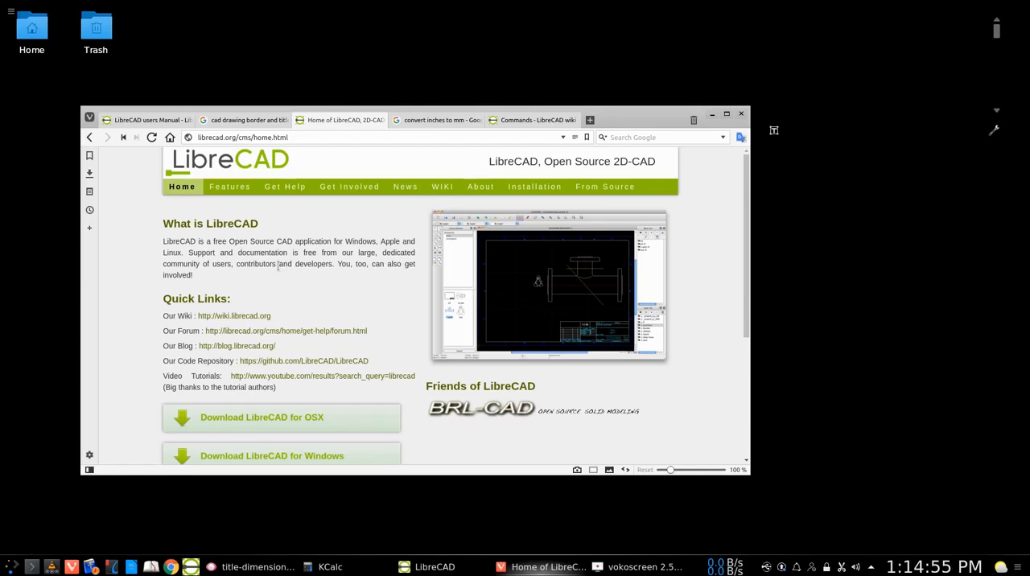
# - Switch from the web browser to LibreCAD and close the title-blk-dimensions.dxf drawing
pyautogui.click(712, 115)
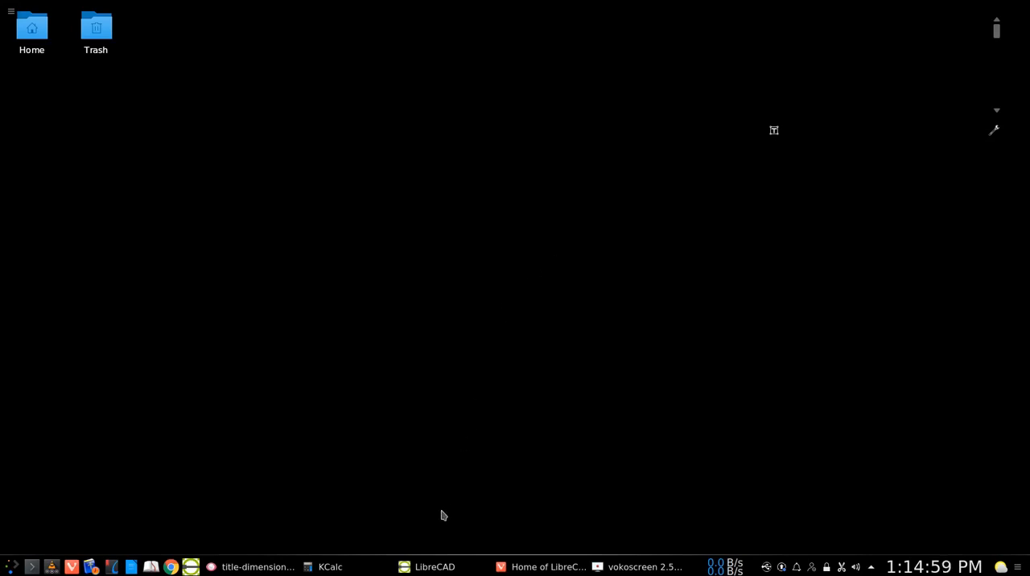
pyautogui.click(439, 567)
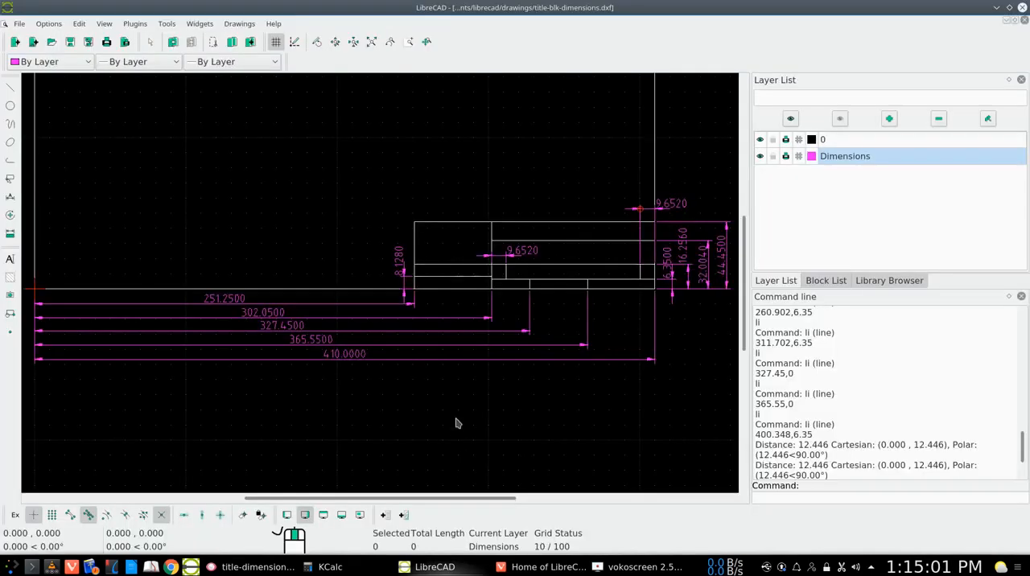
pyautogui.click(19, 23)
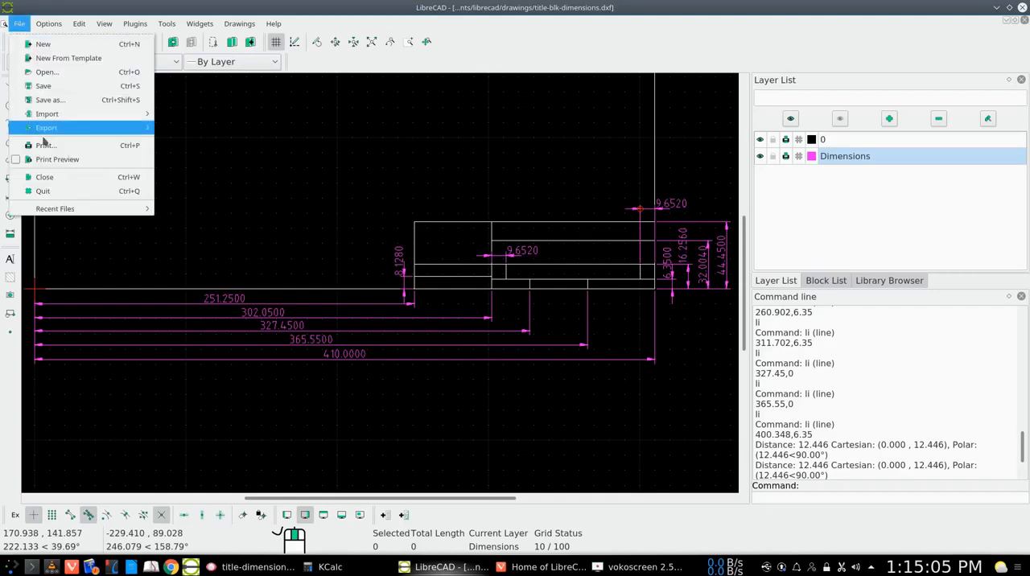
pyautogui.click(47, 178)
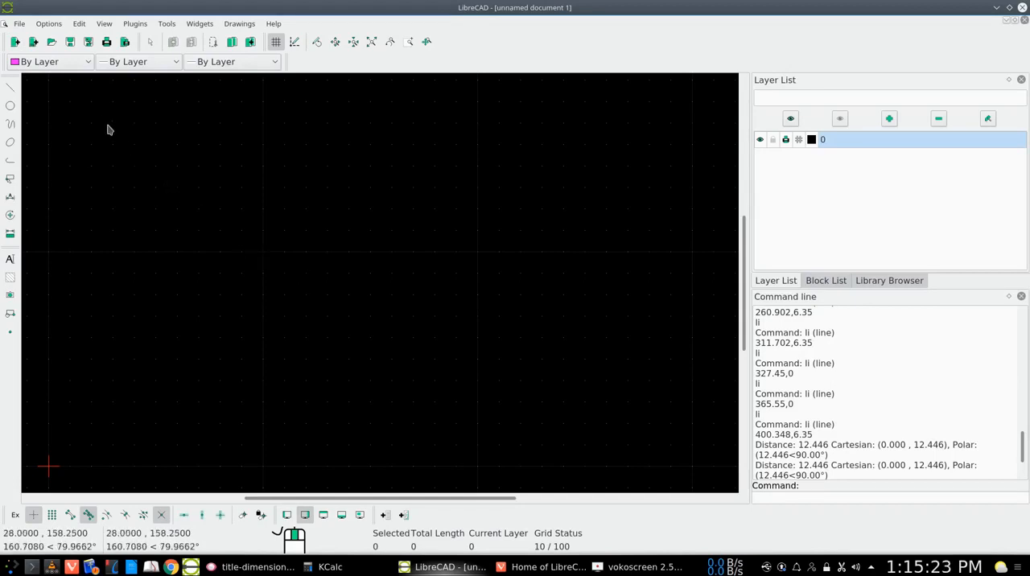
# - Set the paper format to A3 in the current drawing preferences
pyautogui.click(46, 25)
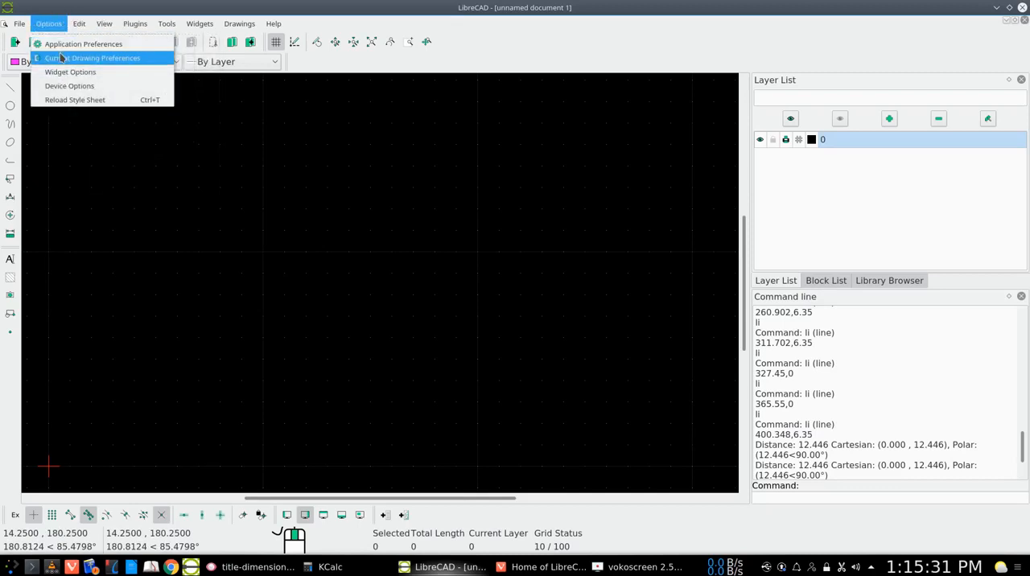
pyautogui.click(61, 59)
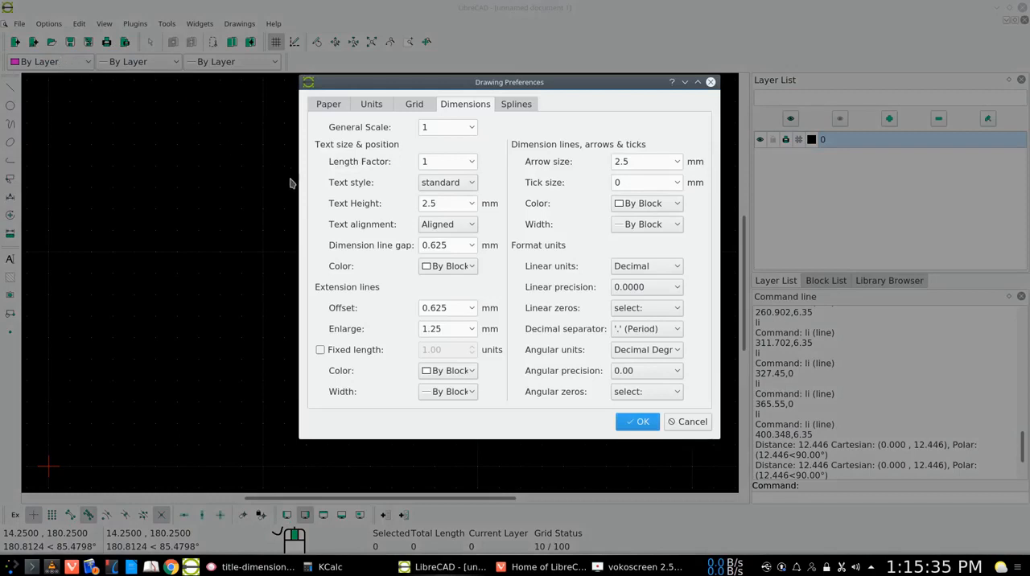
pyautogui.click(330, 105)
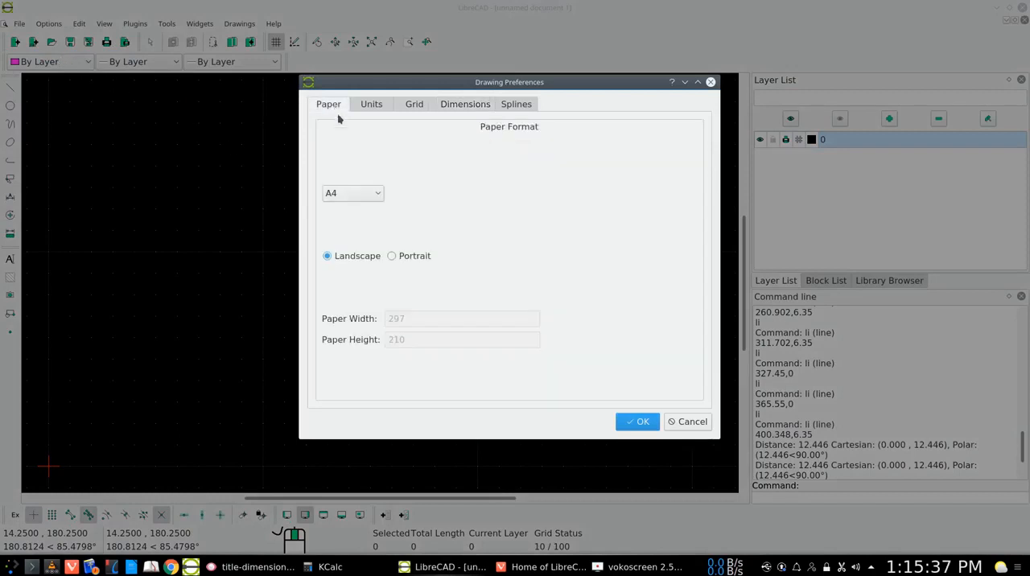
pyautogui.click(375, 198)
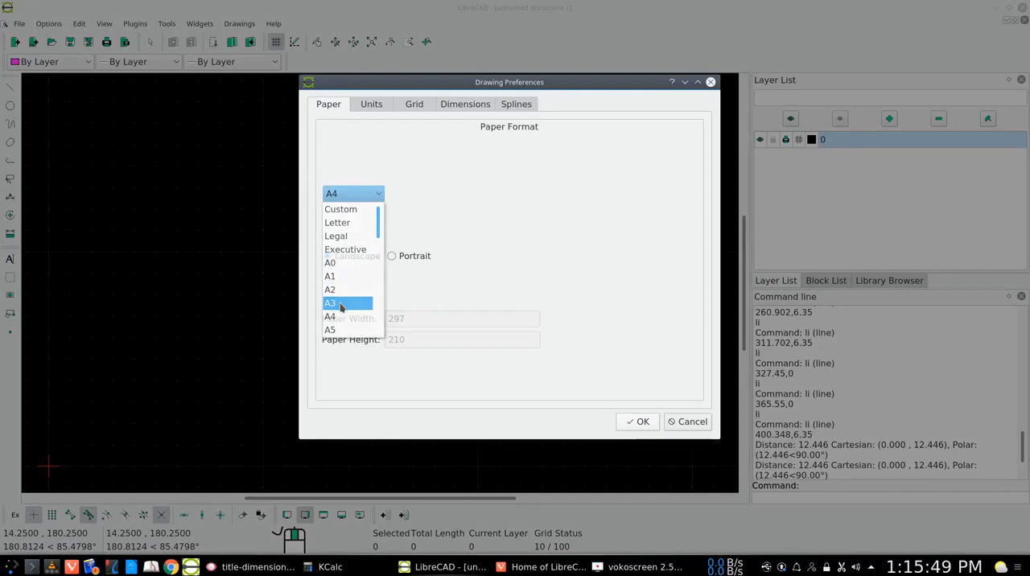
pyautogui.click(342, 303)
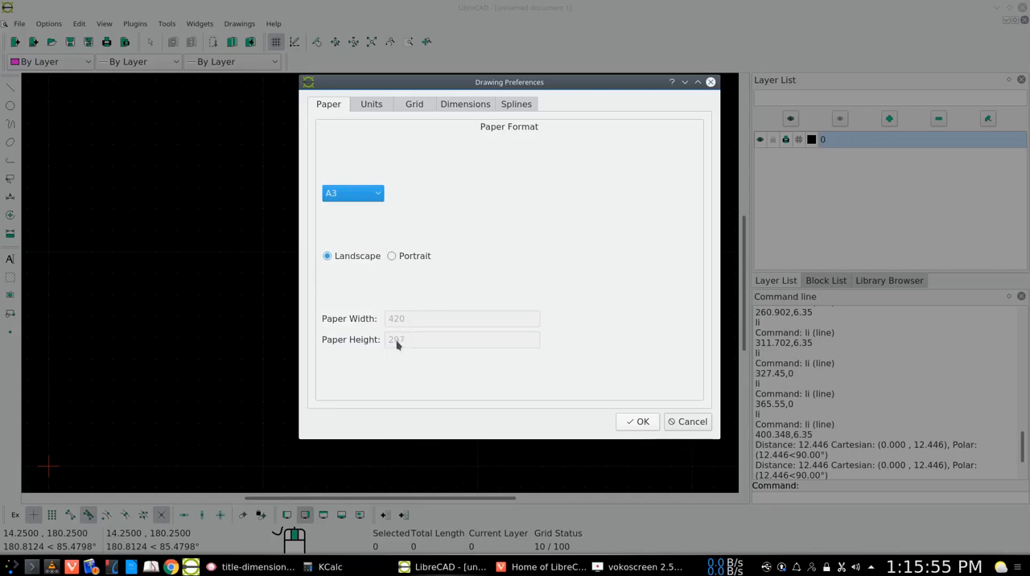
# - Set the drawing's length precision to three decimal places (0.000)
pyautogui.click(375, 106)
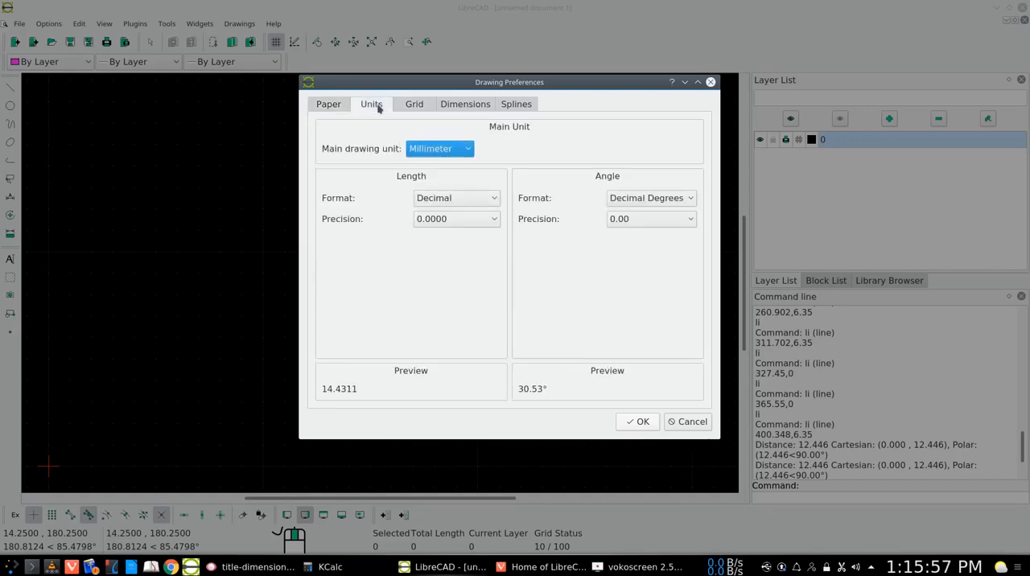
pyautogui.click(492, 222)
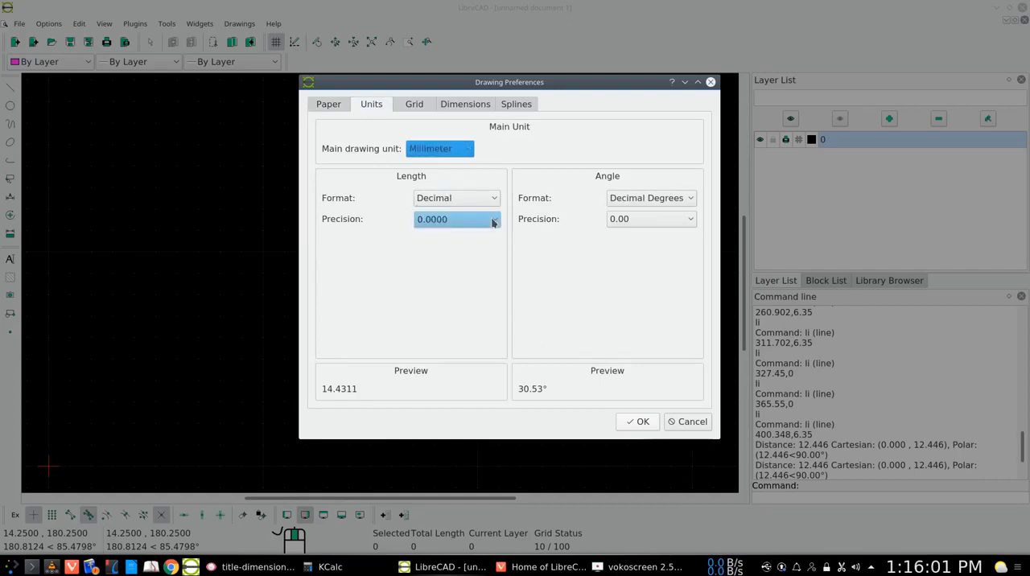
pyautogui.click(493, 222)
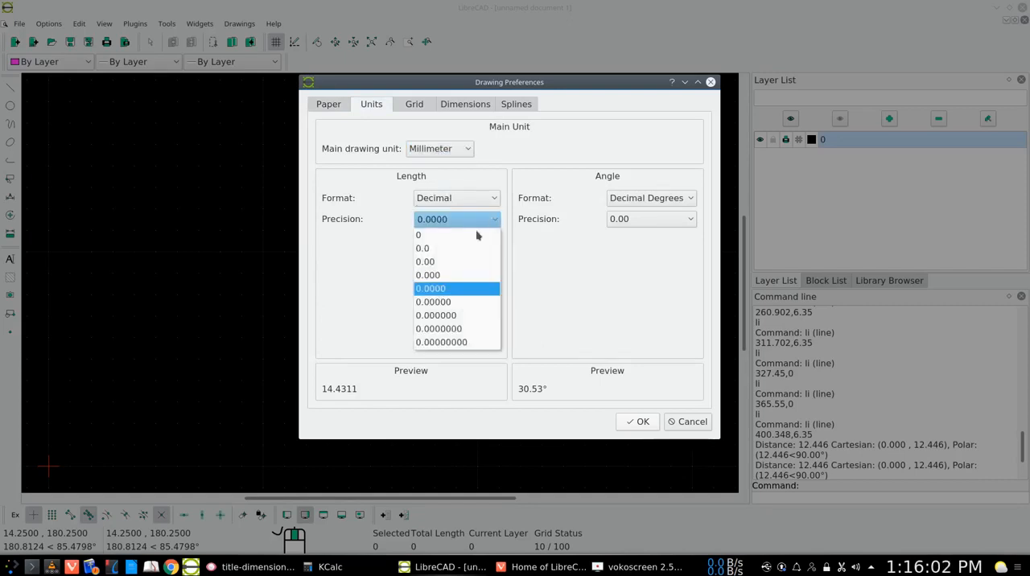
pyautogui.click(443, 275)
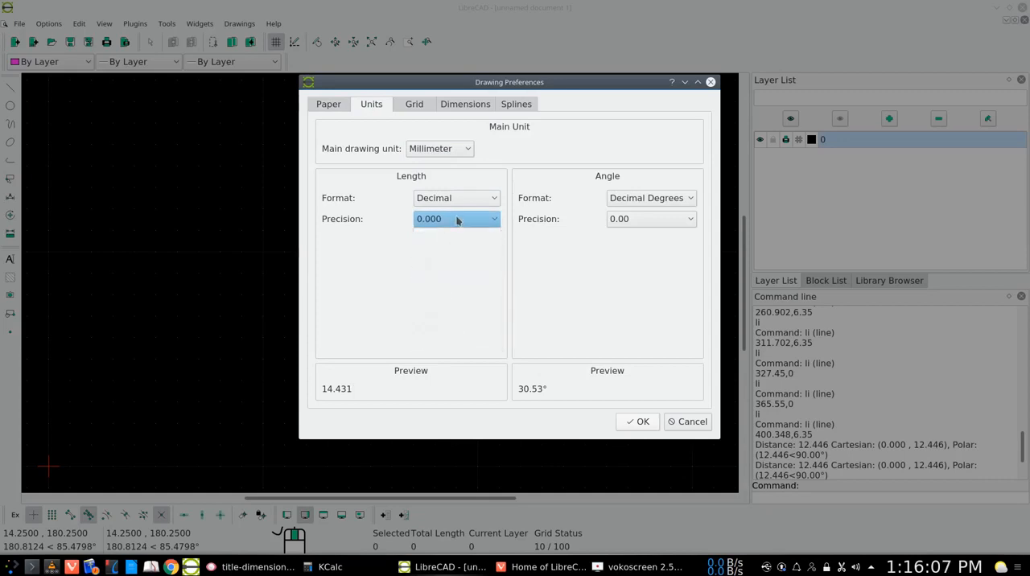
# - Review the grid, dimension, spline and paper settings, and accept the drawing preferences
pyautogui.click(420, 108)
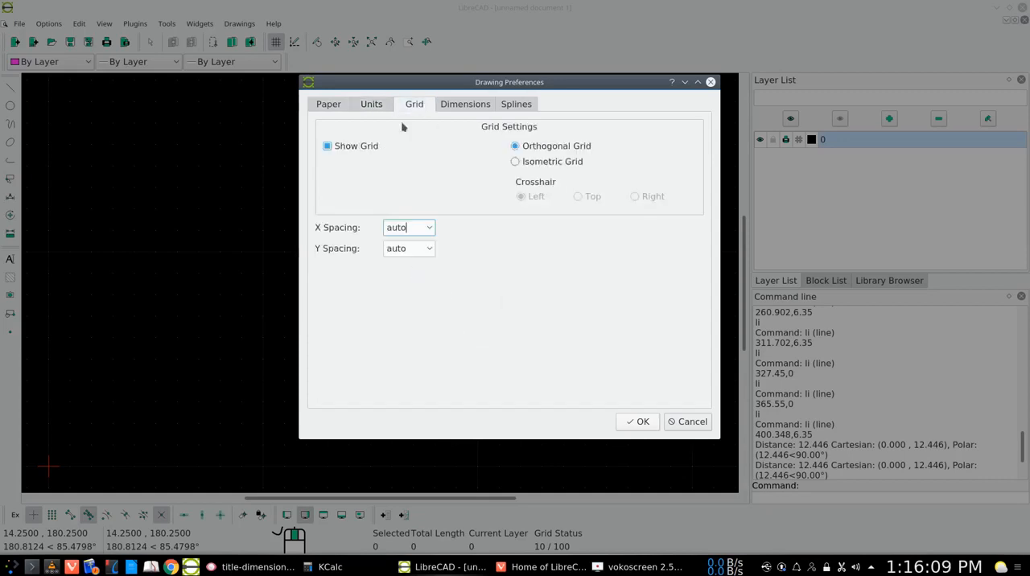
pyautogui.click(464, 105)
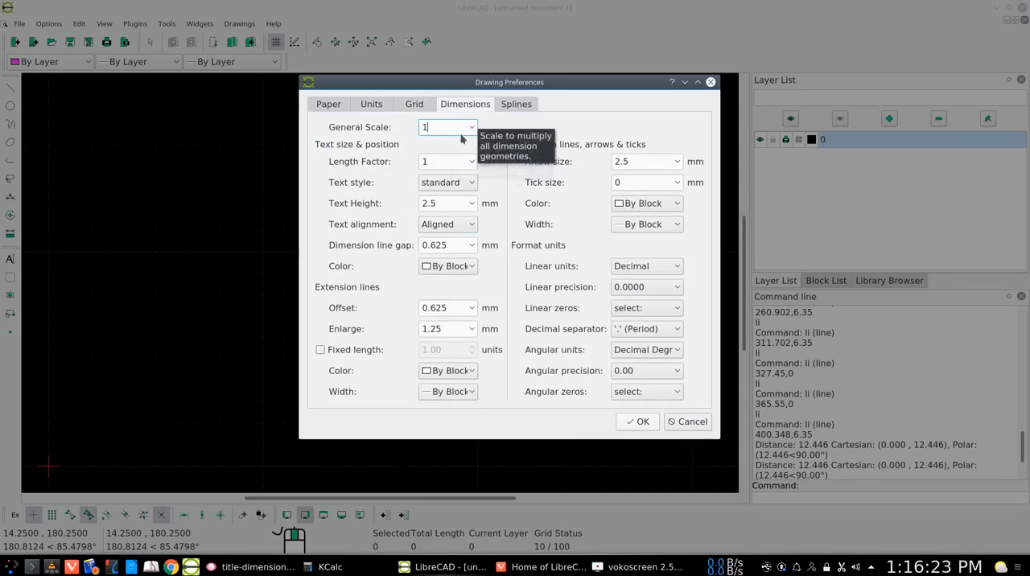
pyautogui.click(516, 104)
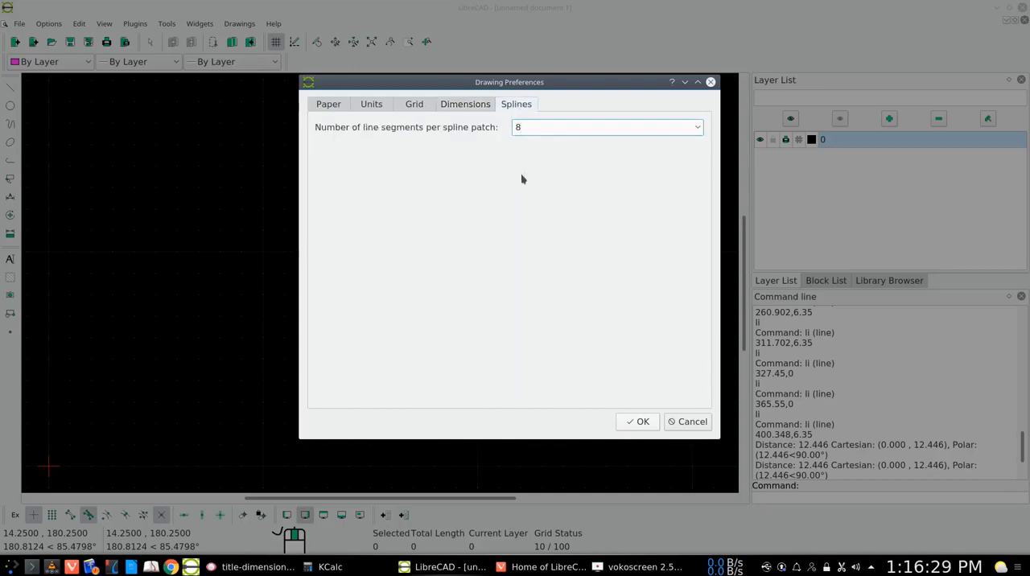
pyautogui.click(330, 106)
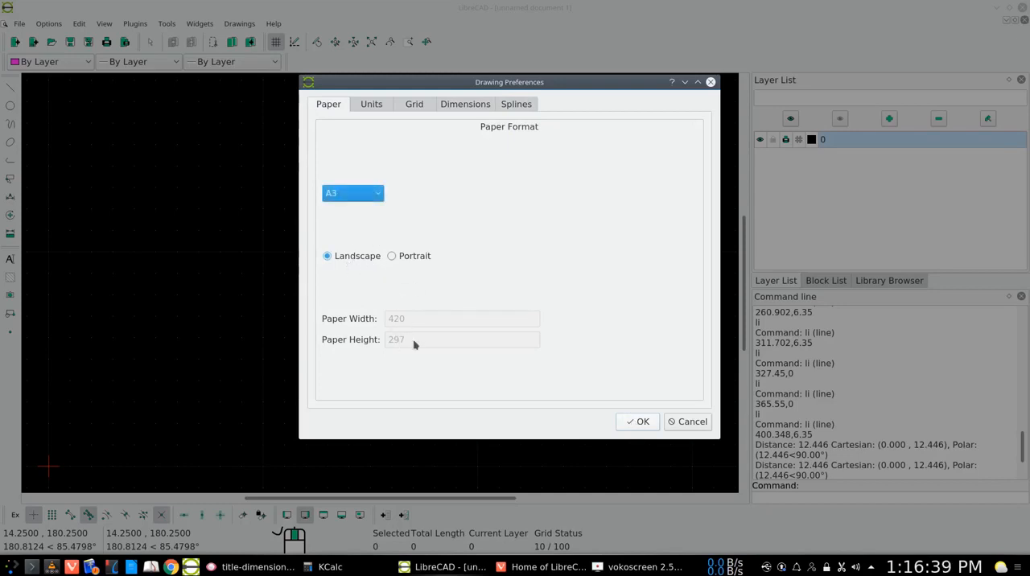
pyautogui.click(637, 422)
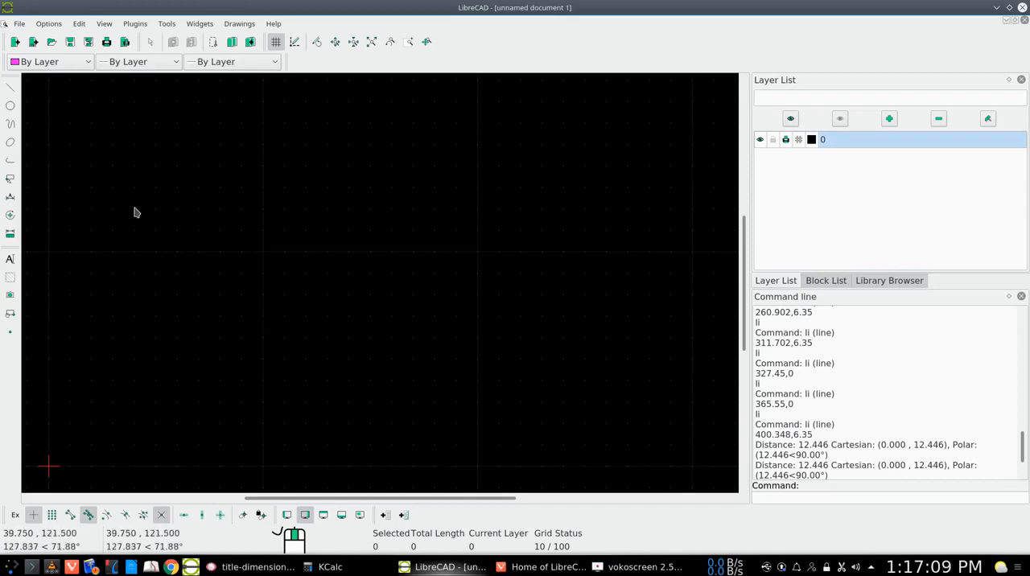
# - Reopen the current drawing preferences to check the paper format, and close them
pyautogui.click(50, 24)
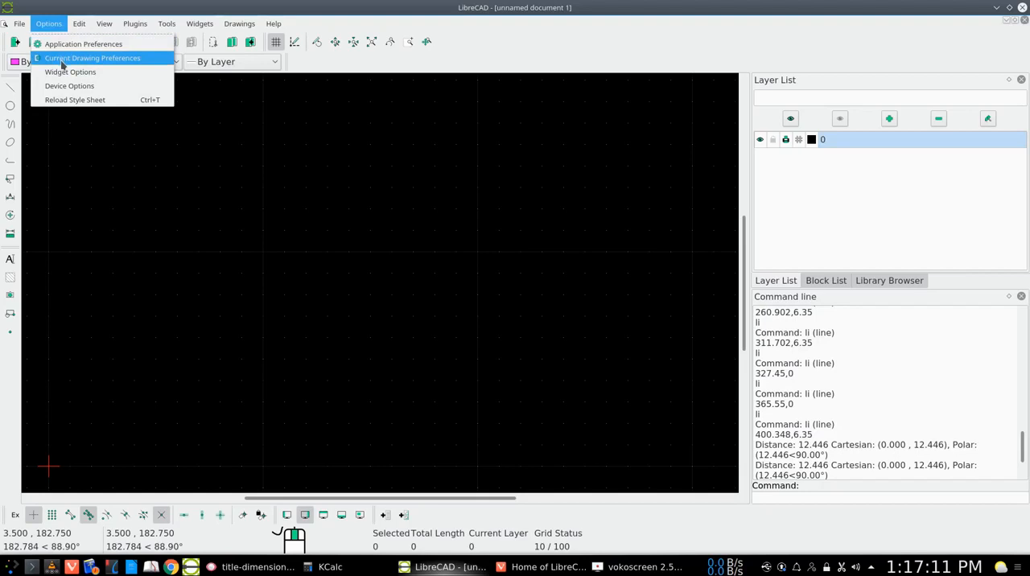
pyautogui.click(89, 58)
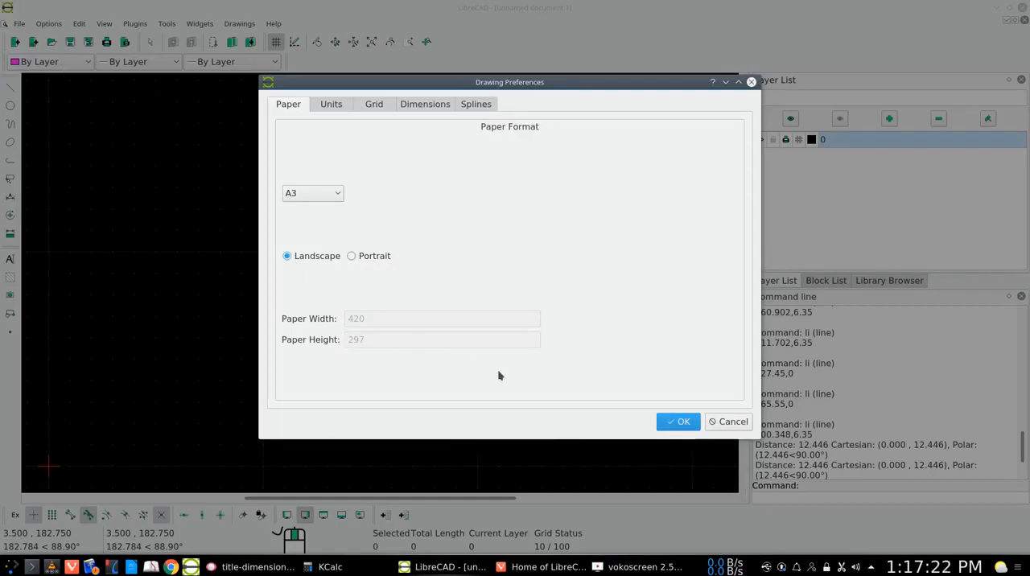
pyautogui.click(676, 422)
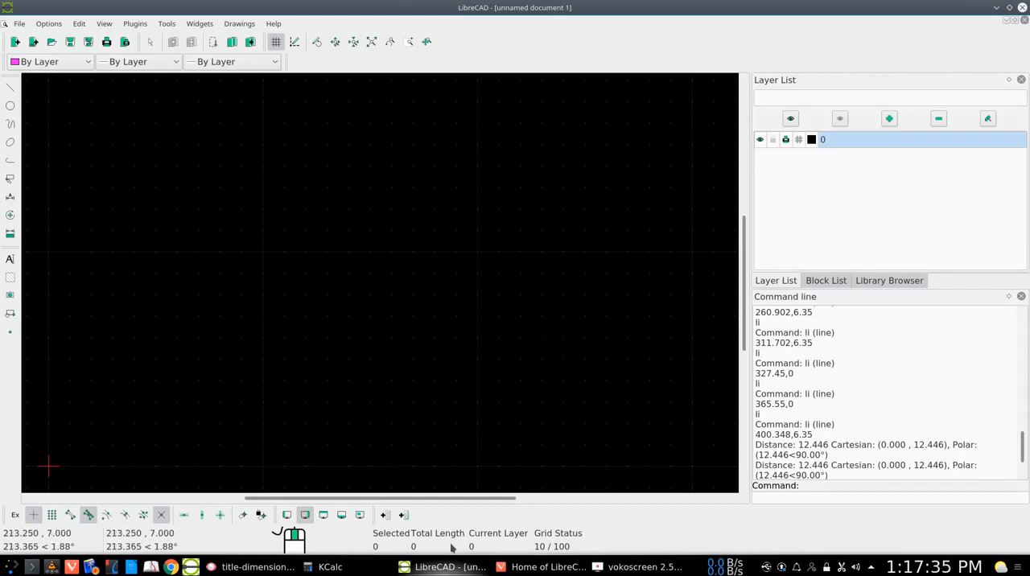
# - Switch to the web browser and examine the LibreCAD wiki's Commands page and the users manual
pyautogui.click(531, 569)
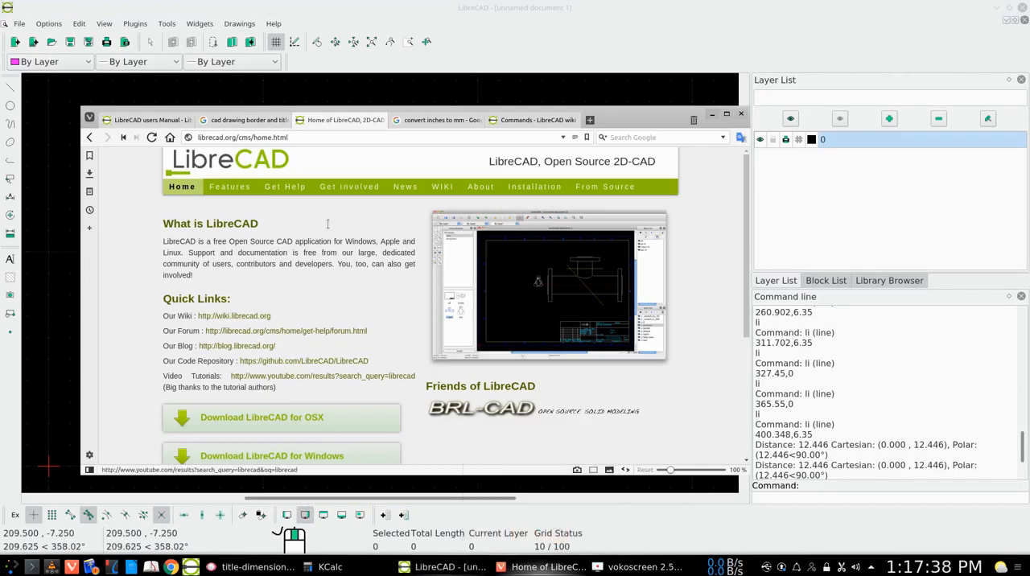
pyautogui.click(535, 120)
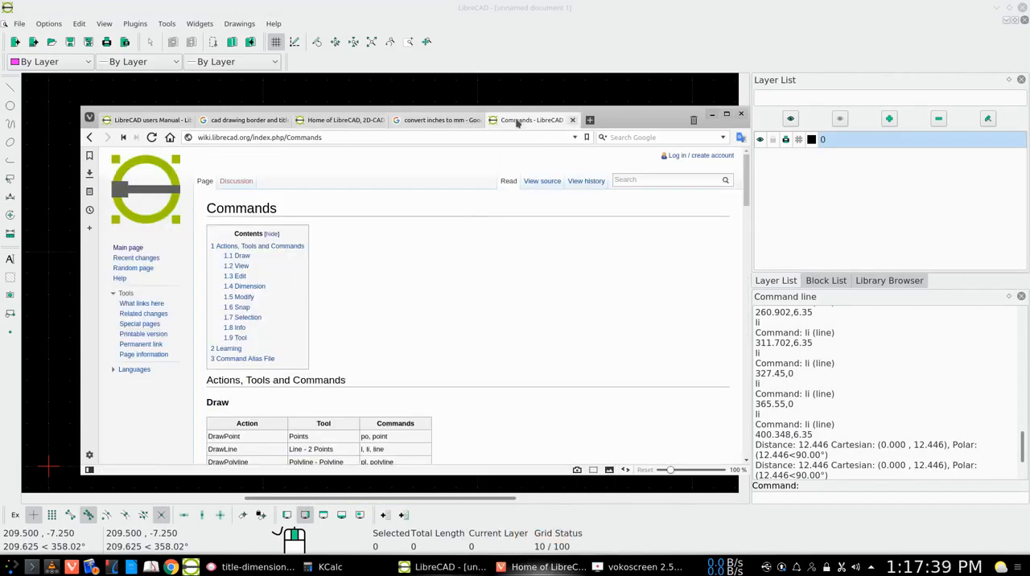
pyautogui.scroll(-3, 382, 313)
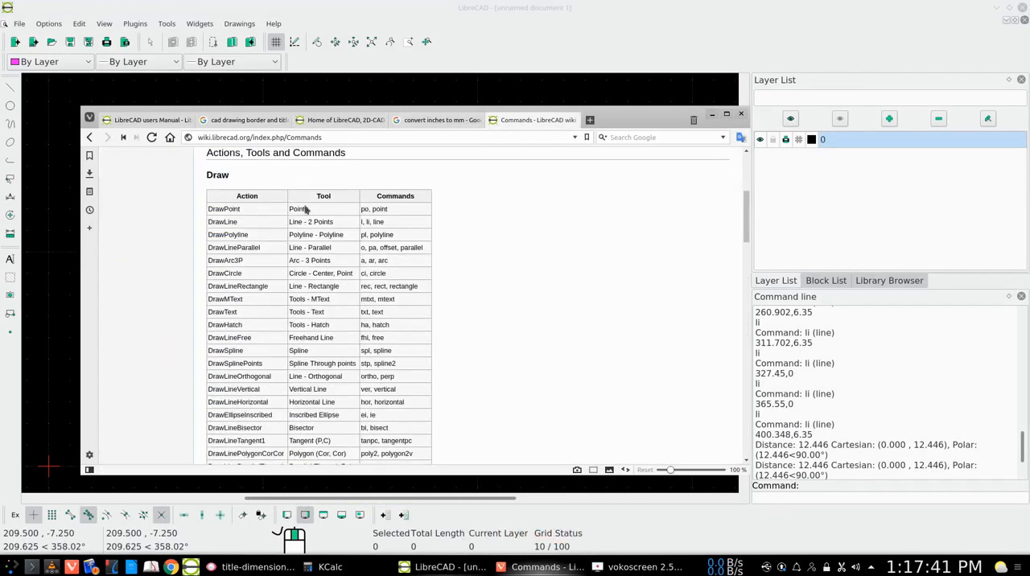
pyautogui.scroll(3, 418, 270)
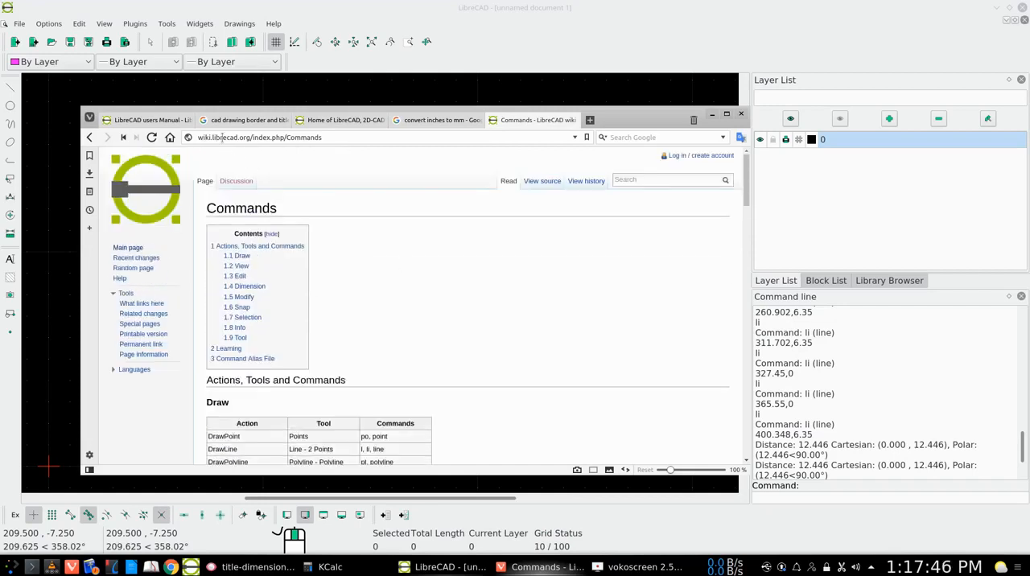
pyautogui.scroll(-3, 322, 286)
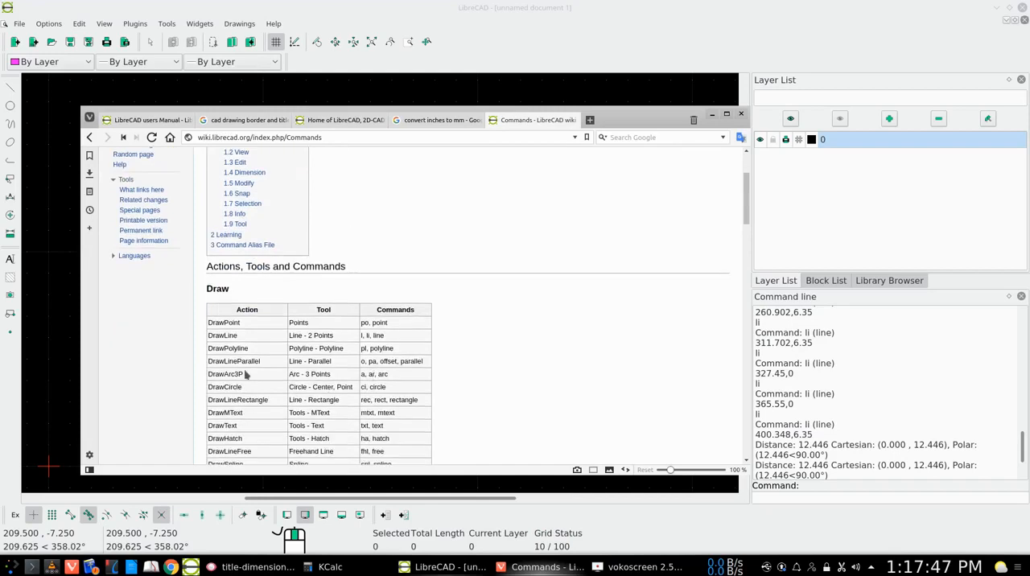
pyautogui.scroll(1, 305, 273)
pyautogui.scroll(1, 305, 274)
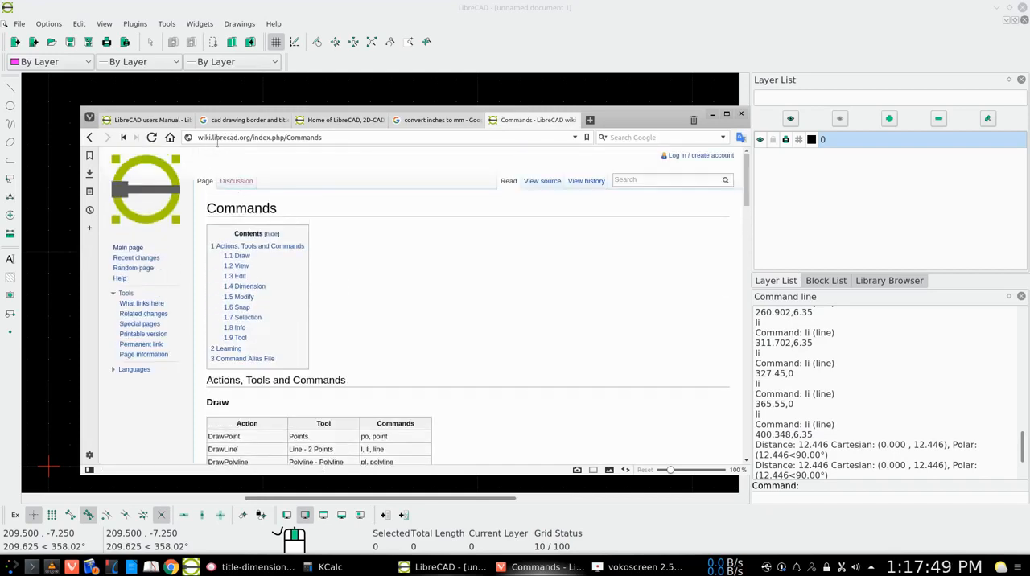
pyautogui.scroll(-2, 352, 415)
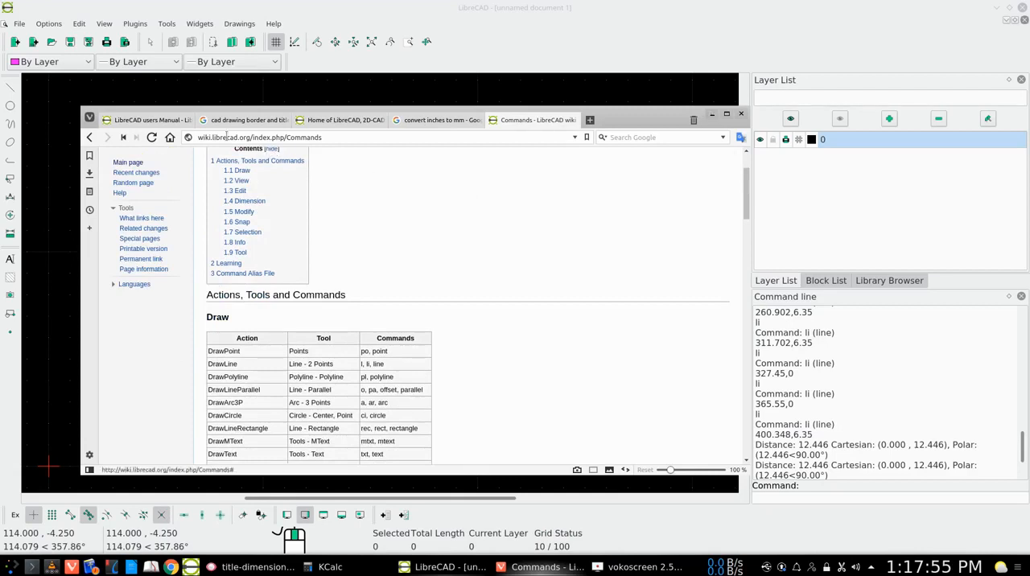
pyautogui.click(145, 121)
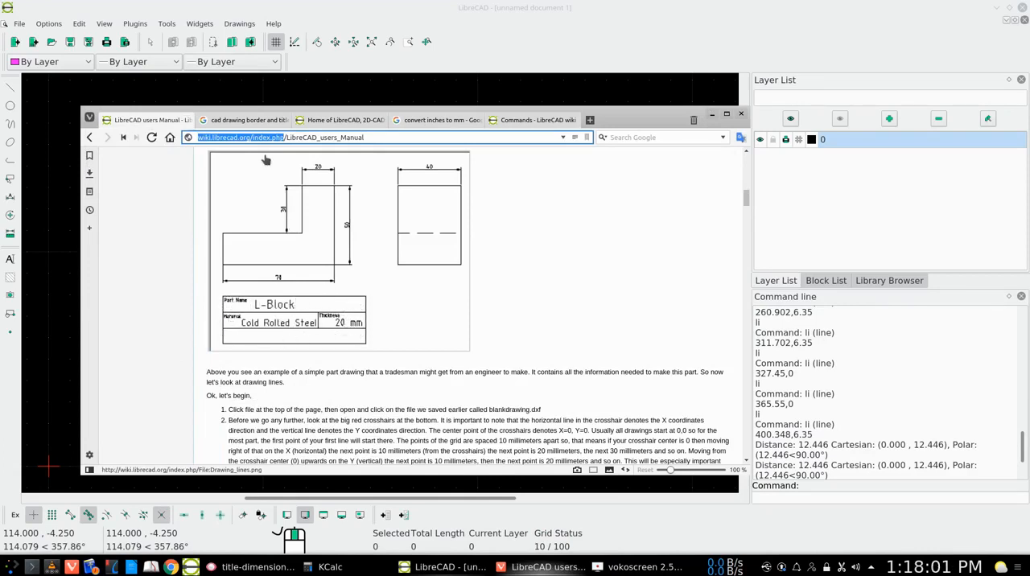
# - Examine the image search results for CAD drawing borders and title blocks, comparing sheet layouts, border margins and title block fields
pyautogui.click(256, 120)
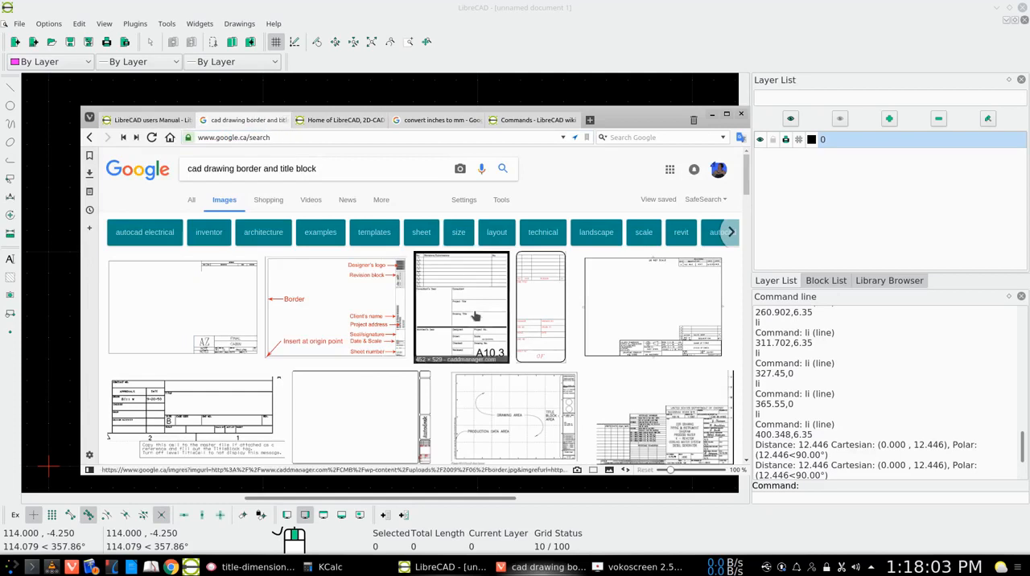
pyautogui.scroll(-3, 486, 292)
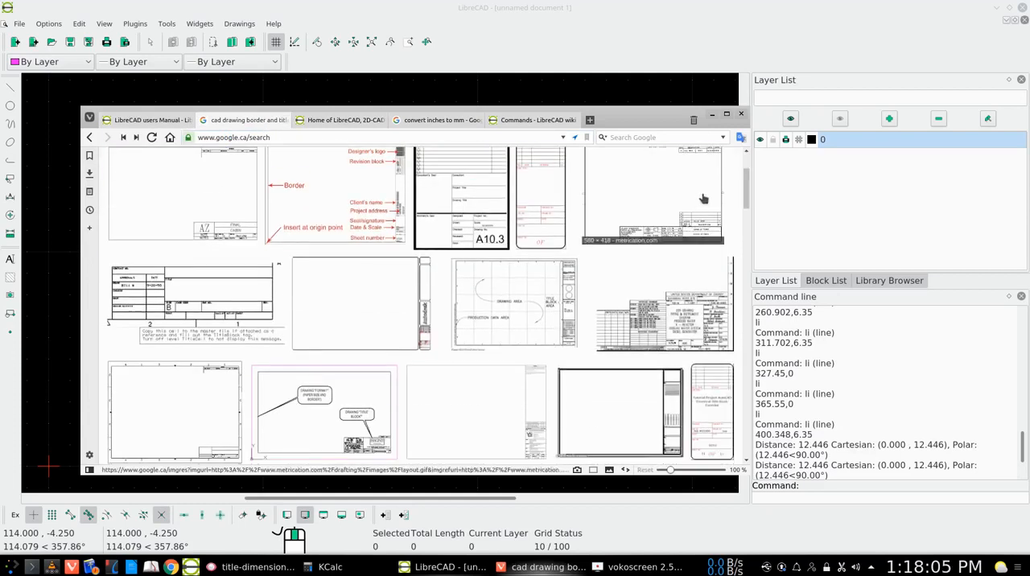
pyautogui.scroll(2, 691, 201)
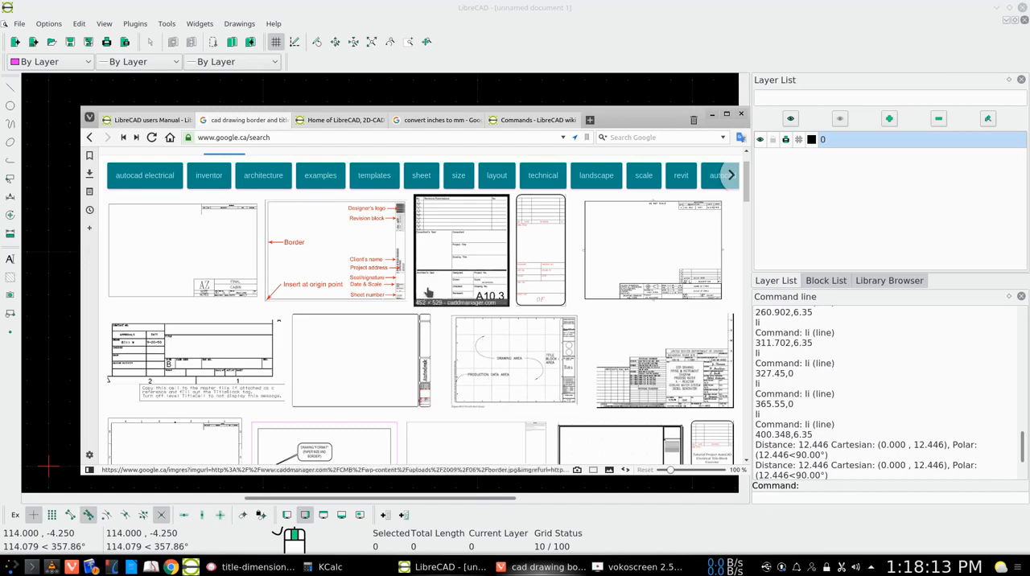
pyautogui.scroll(-2, 427, 294)
pyautogui.scroll(-3, 426, 295)
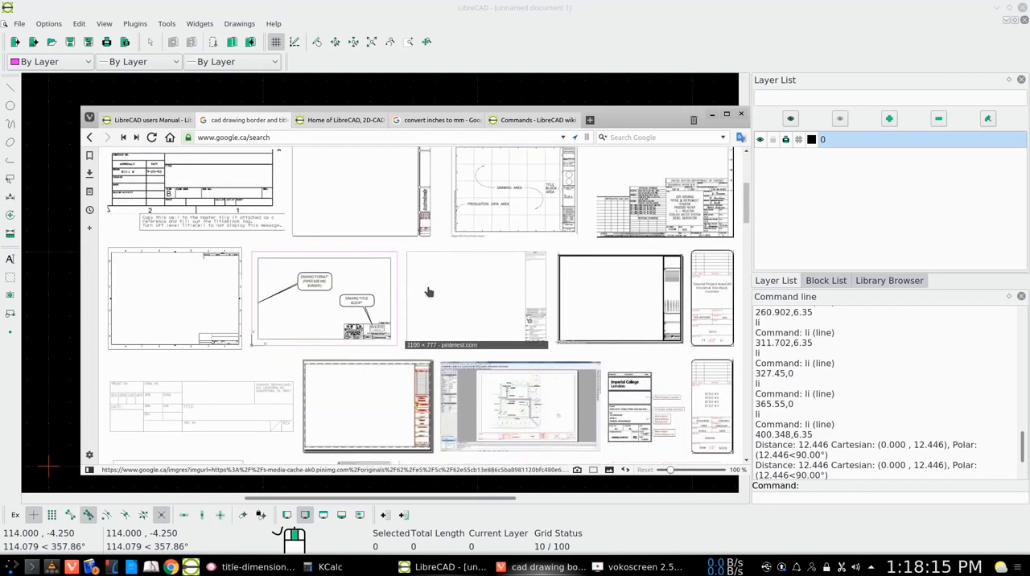
pyautogui.scroll(-4, 429, 291)
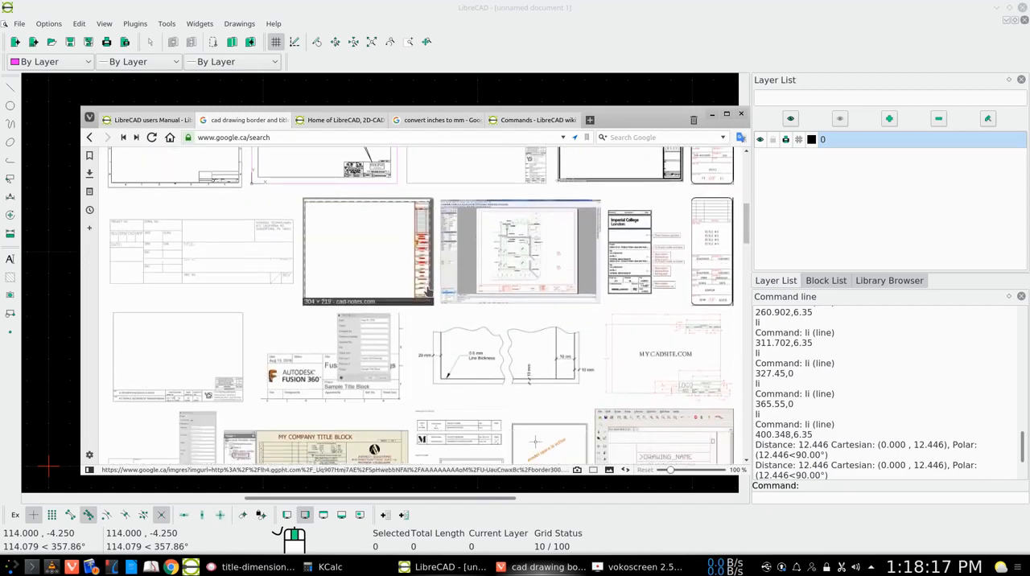
pyautogui.scroll(-4, 429, 292)
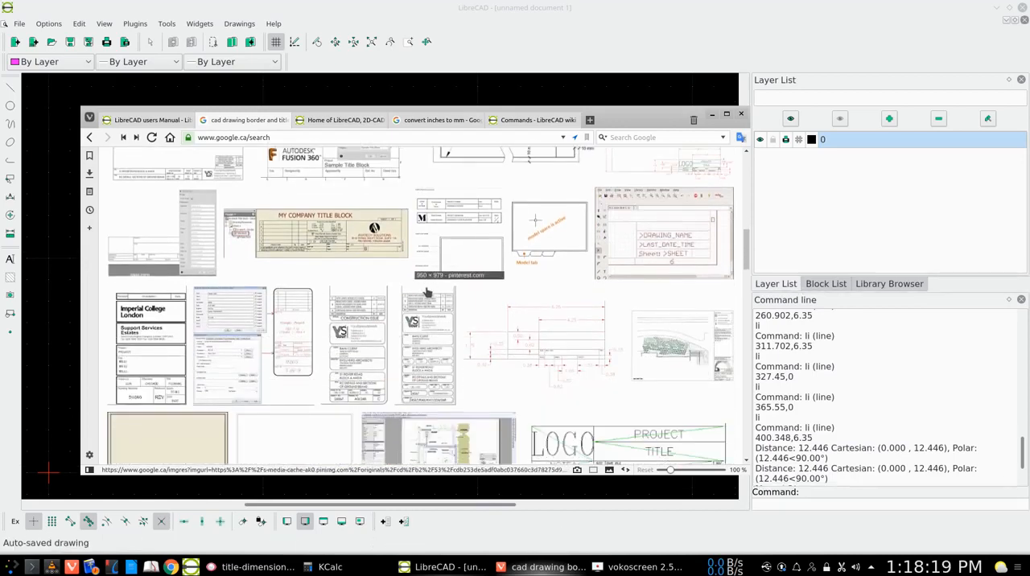
pyautogui.scroll(-2, 428, 292)
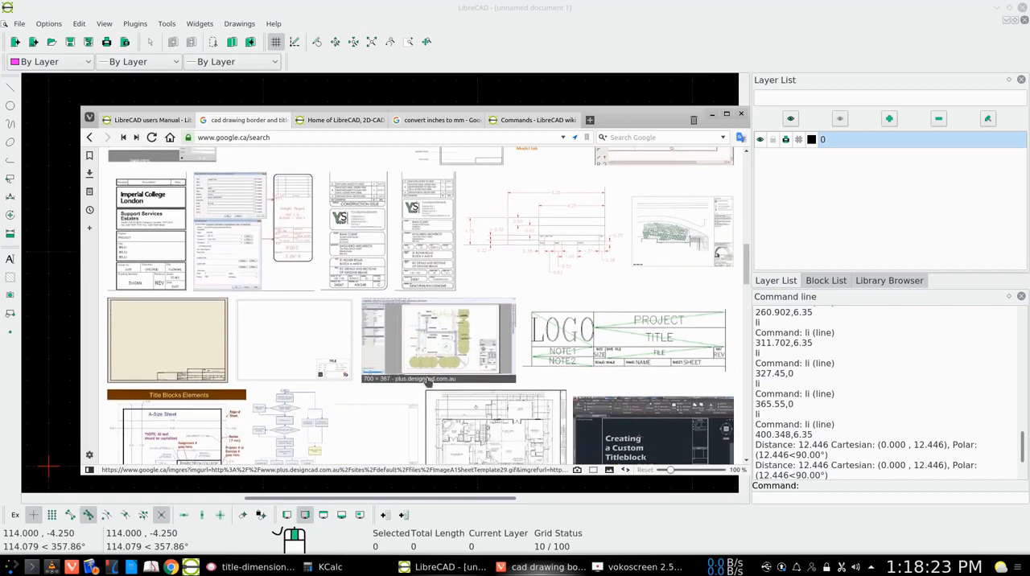
pyautogui.scroll(-2, 335, 355)
pyautogui.scroll(3, 331, 348)
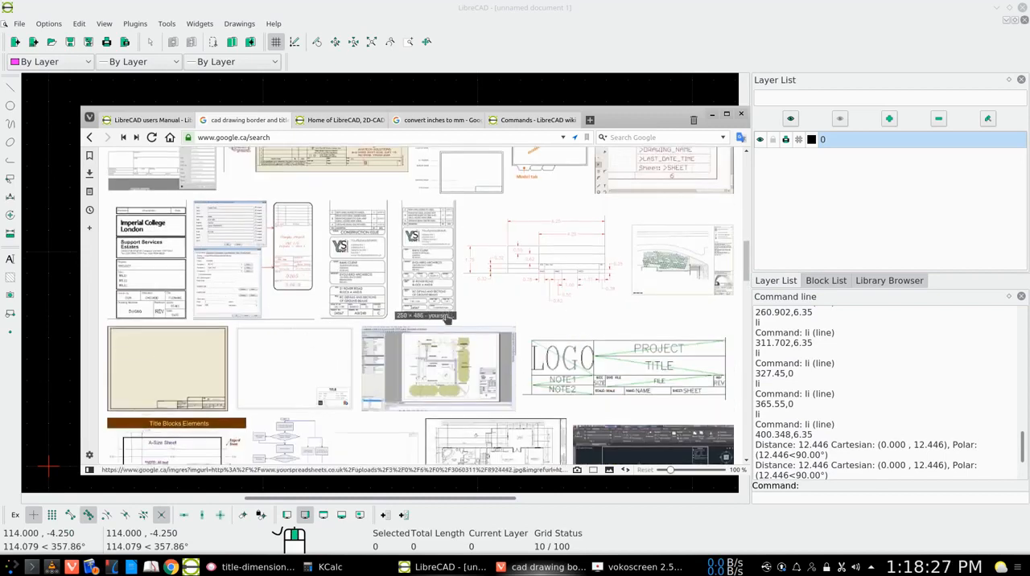
pyautogui.scroll(-5, 402, 298)
pyautogui.scroll(-5, 445, 321)
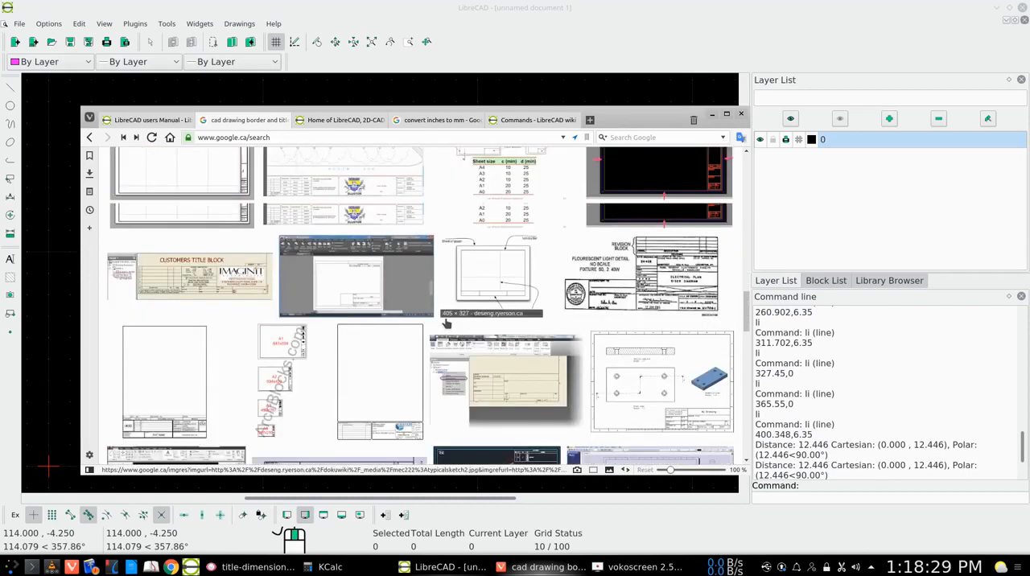
pyautogui.scroll(-1, 445, 322)
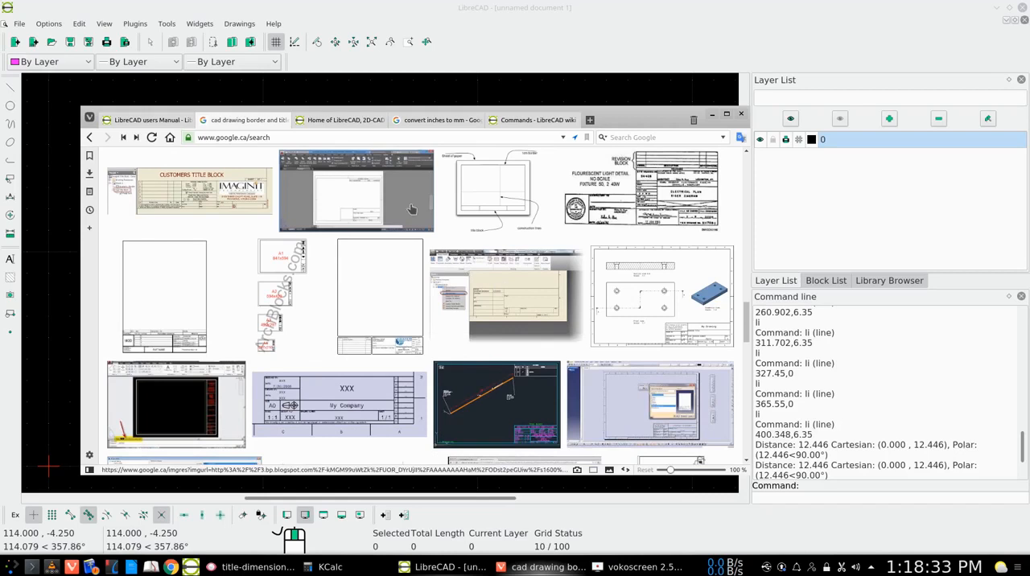
pyautogui.scroll(-3, 435, 378)
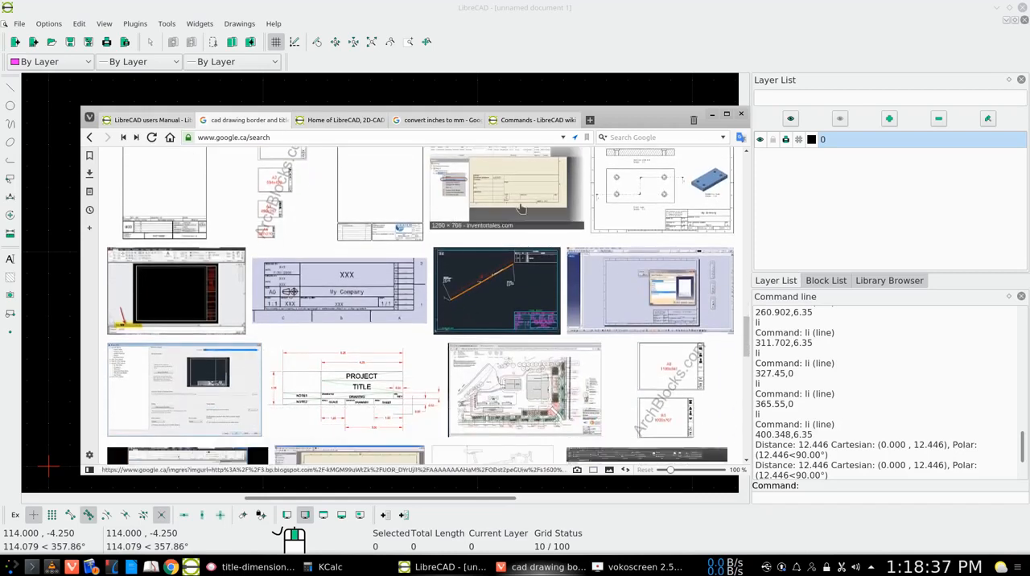
pyautogui.scroll(2, 431, 359)
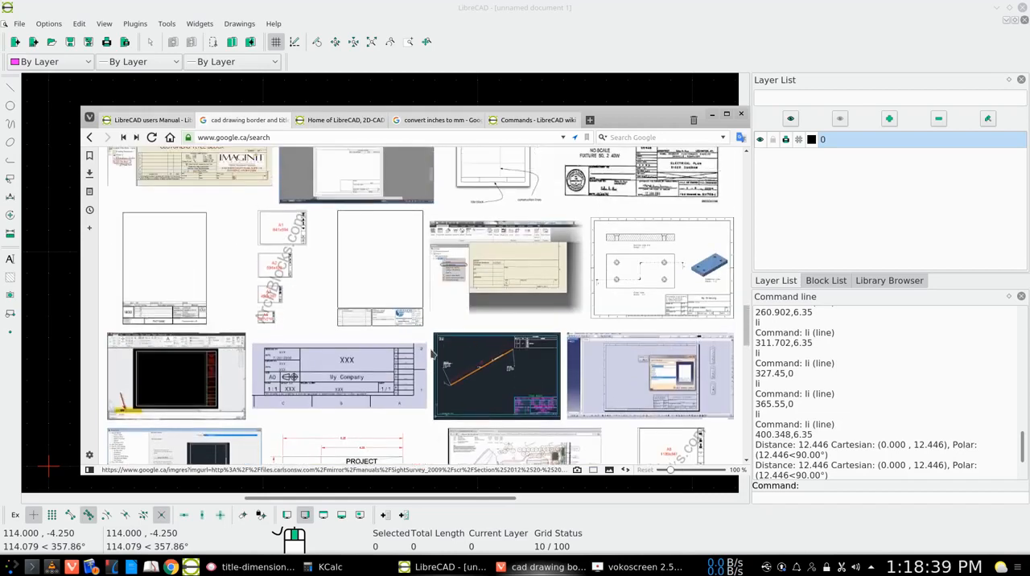
pyautogui.scroll(6, 432, 354)
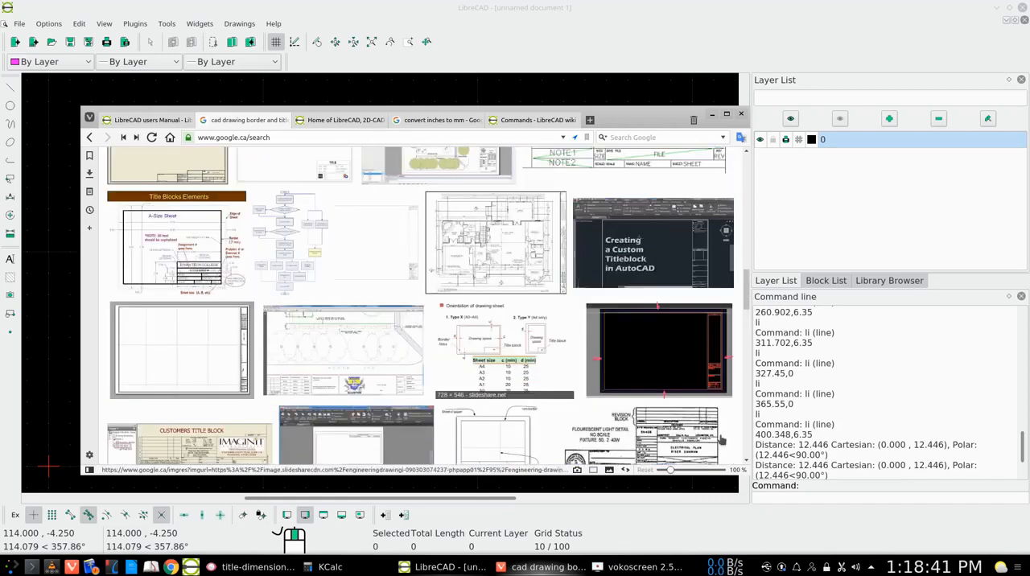
pyautogui.scroll(-1, 519, 322)
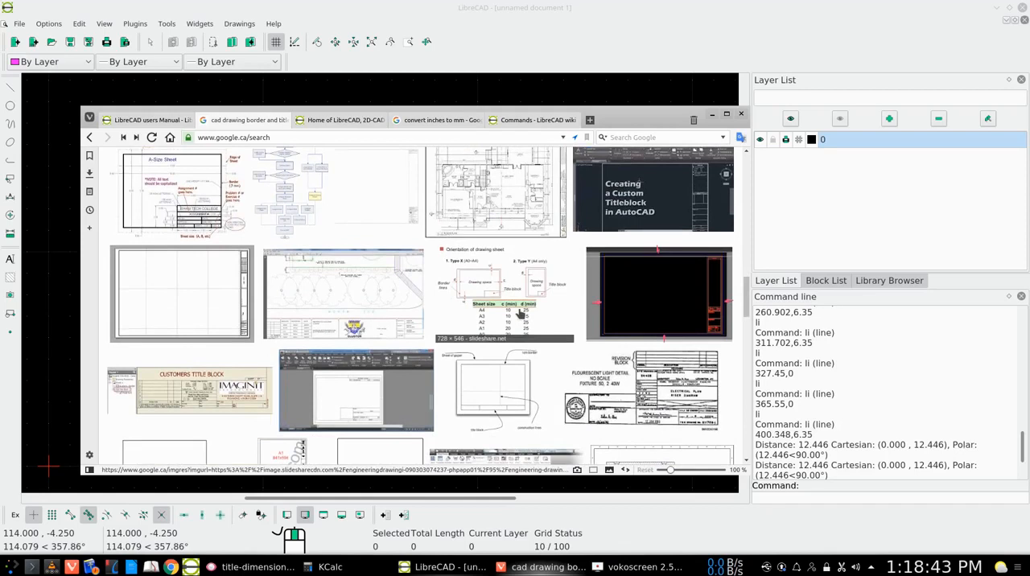
pyautogui.scroll(2, 519, 317)
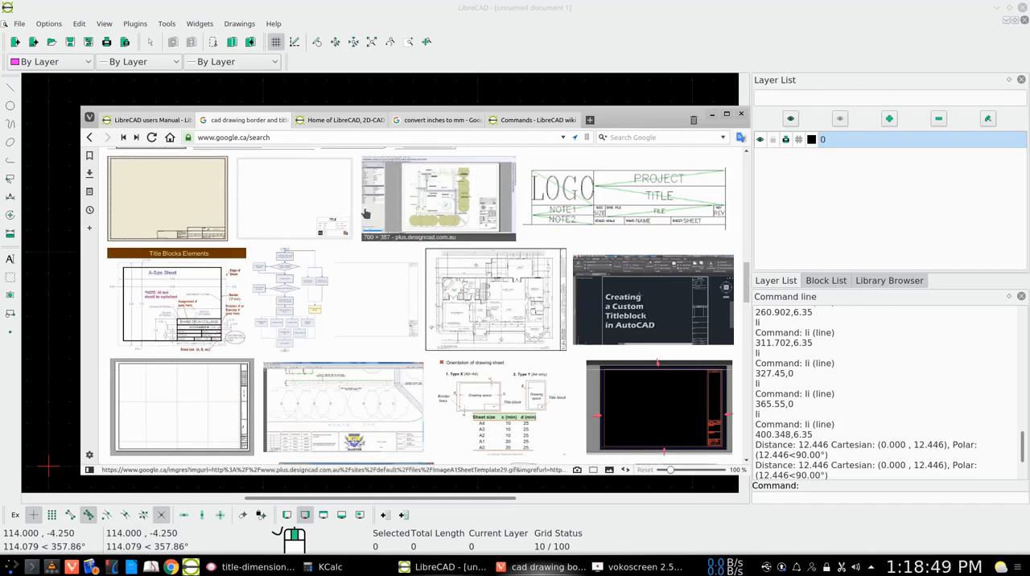
pyautogui.scroll(5, 364, 213)
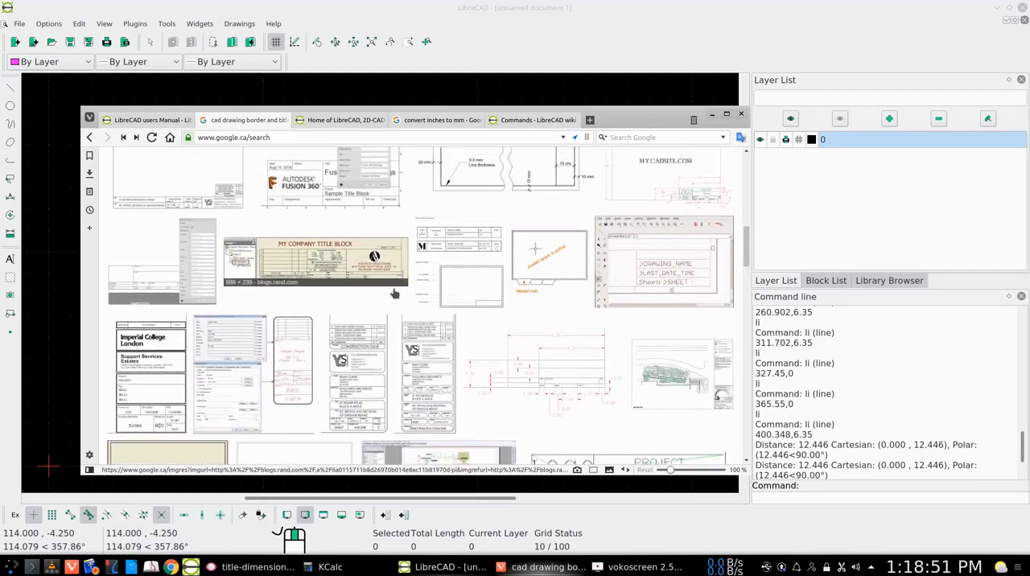
# - Close the image search, users manual, Commands and inch conversion pages, and switch back to the LibreCAD drawing
pyautogui.click(283, 120)
pyautogui.moveTo(194, 137); pyautogui.dragTo(188, 137)
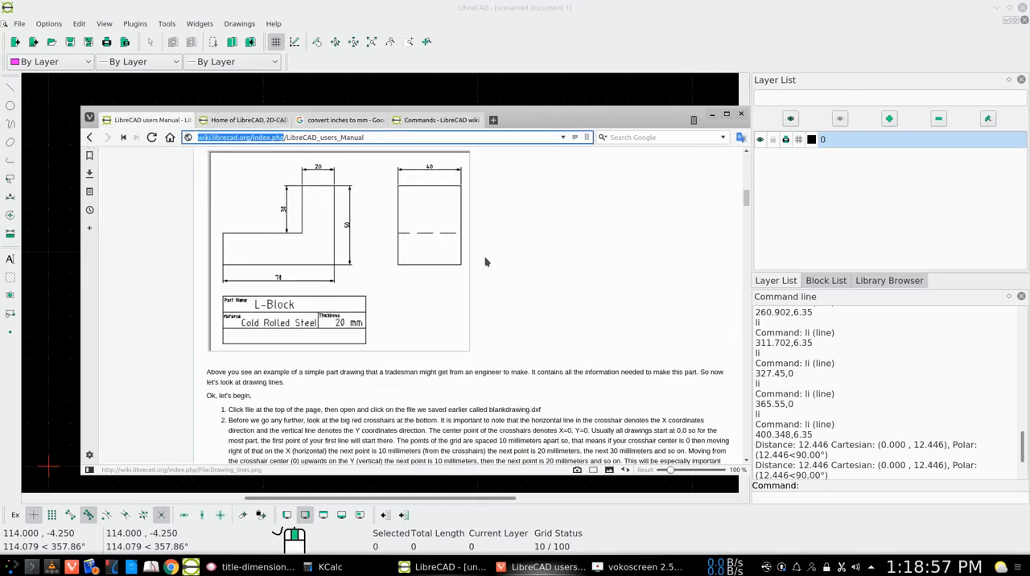
pyautogui.scroll(5, 525, 277)
pyautogui.scroll(10, 526, 277)
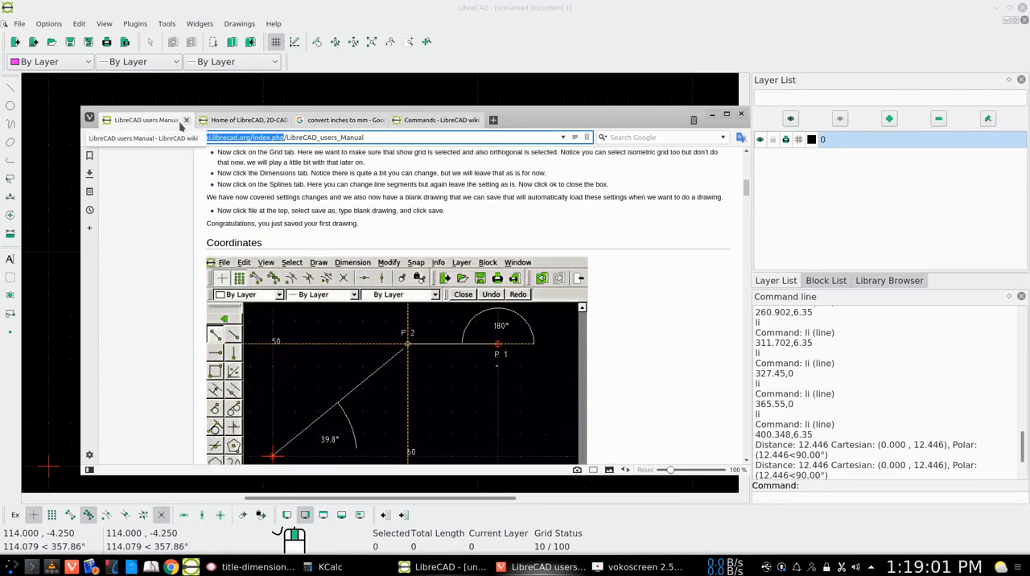
pyautogui.click(185, 120)
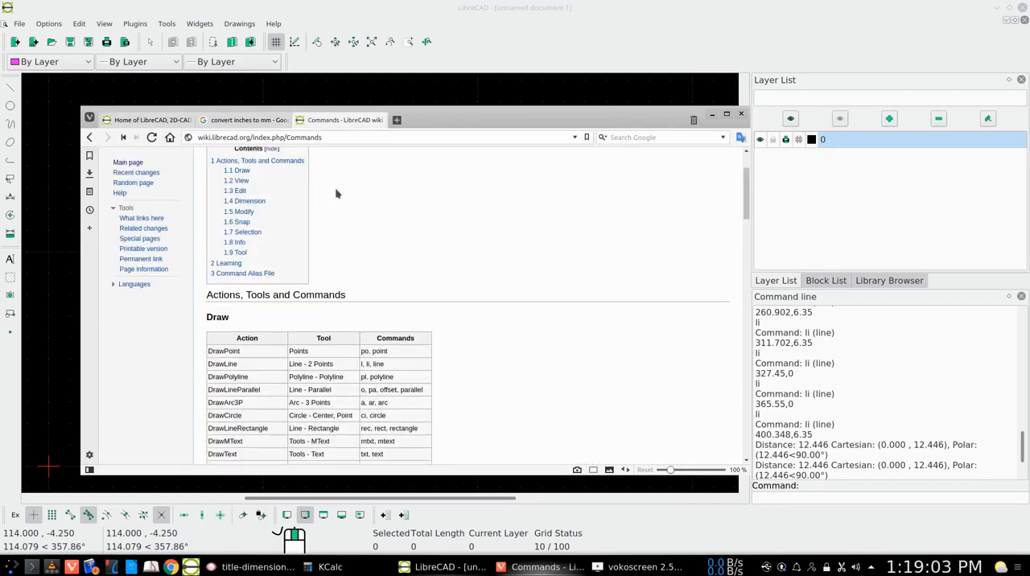
pyautogui.scroll(-3, 234, 294)
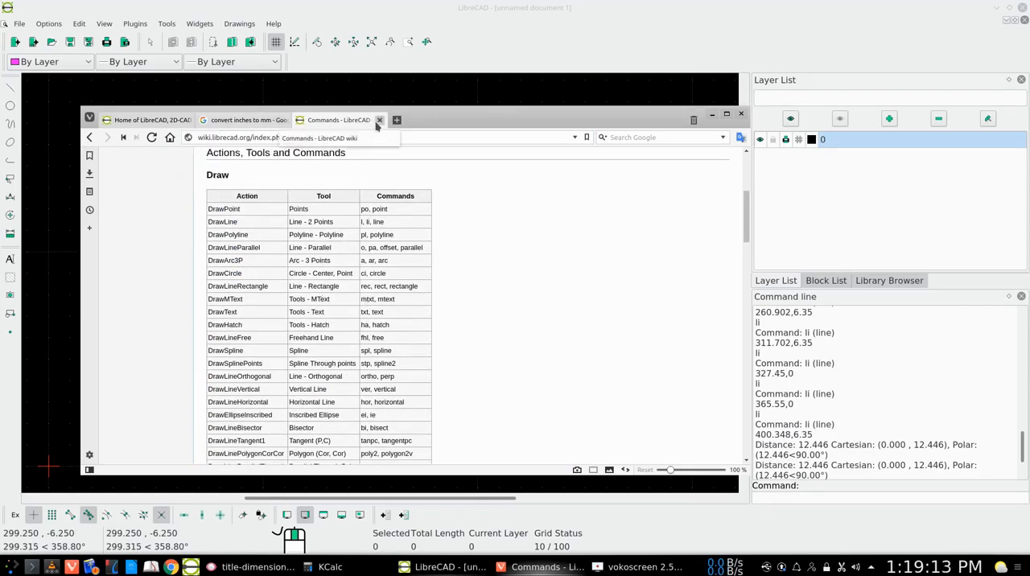
pyautogui.click(379, 120)
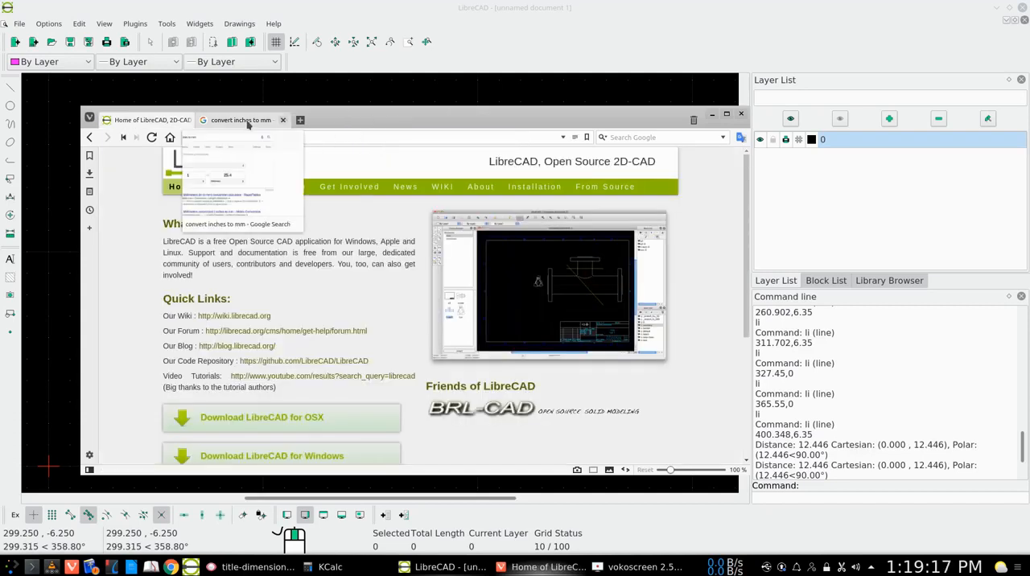
pyautogui.click(283, 120)
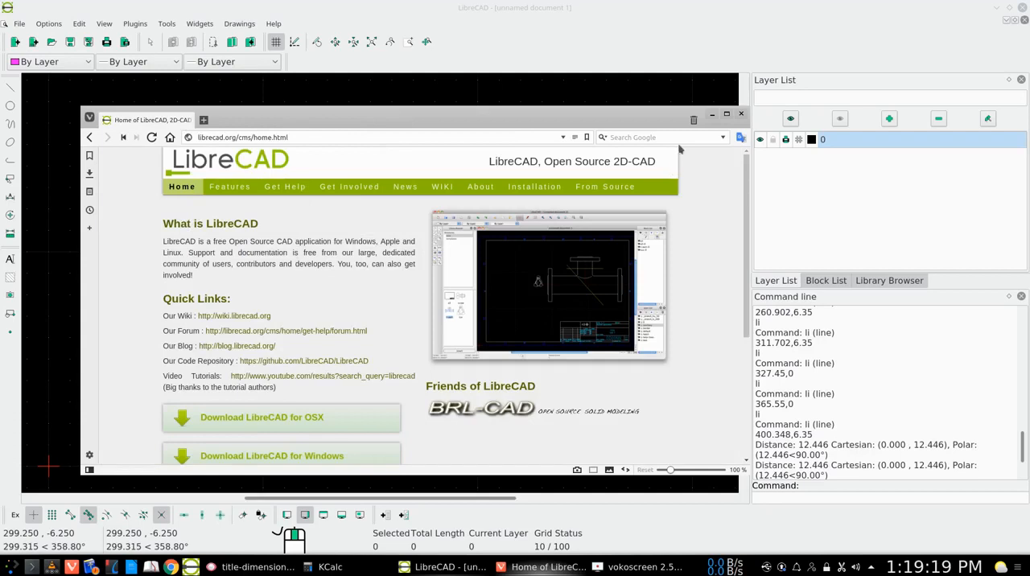
pyautogui.click(712, 115)
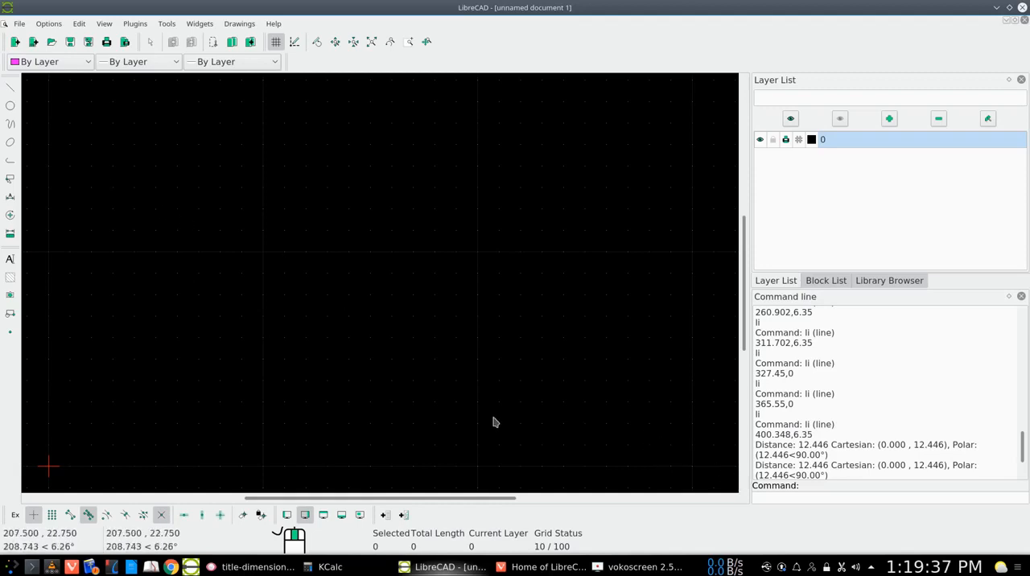
# - Draw the border rectangle with the rec command, from first corner 0,0 to second corner 410,287
pyautogui.write('R')
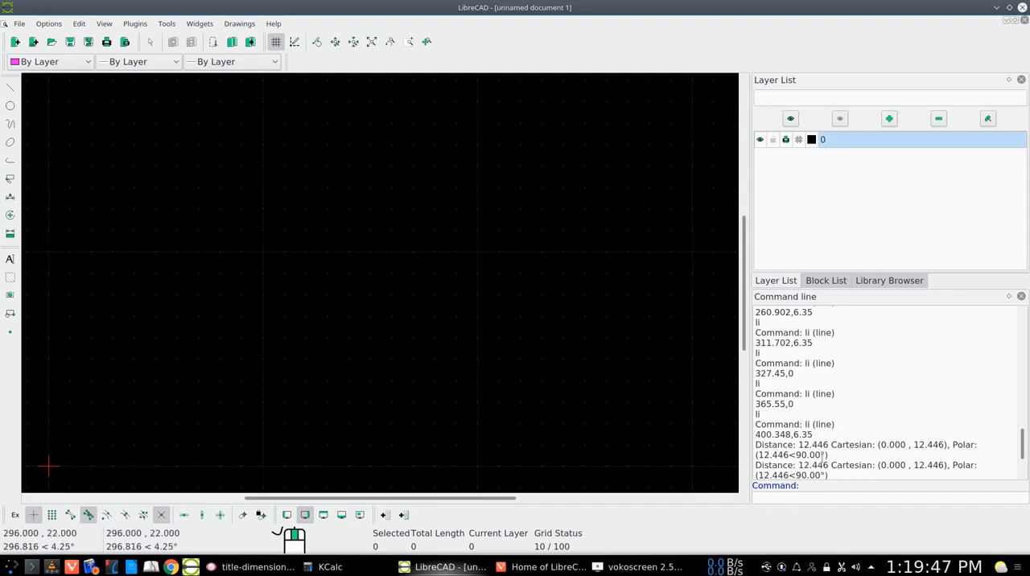
pyautogui.scroll(-3, 874, 461)
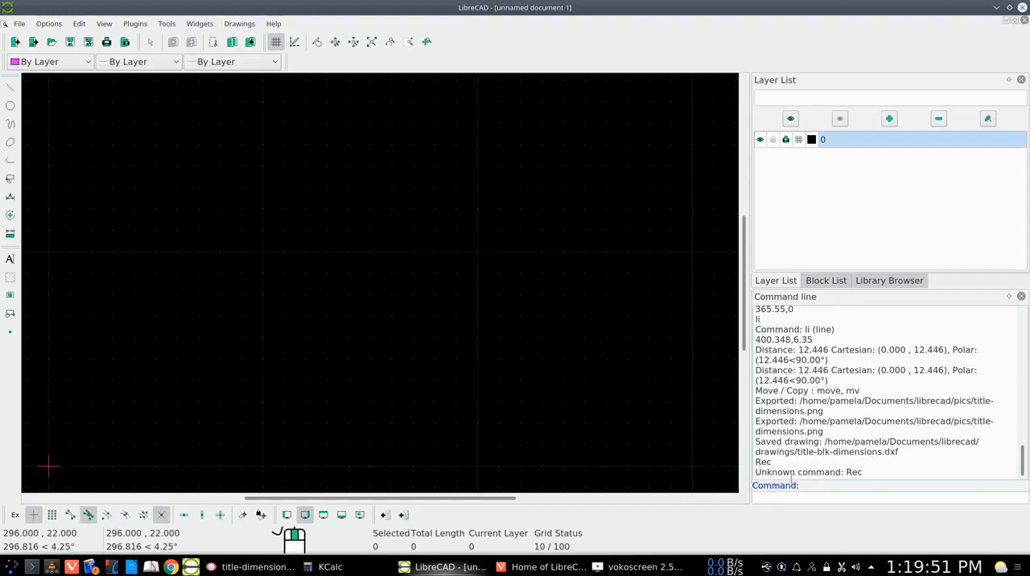
pyautogui.press('Return')
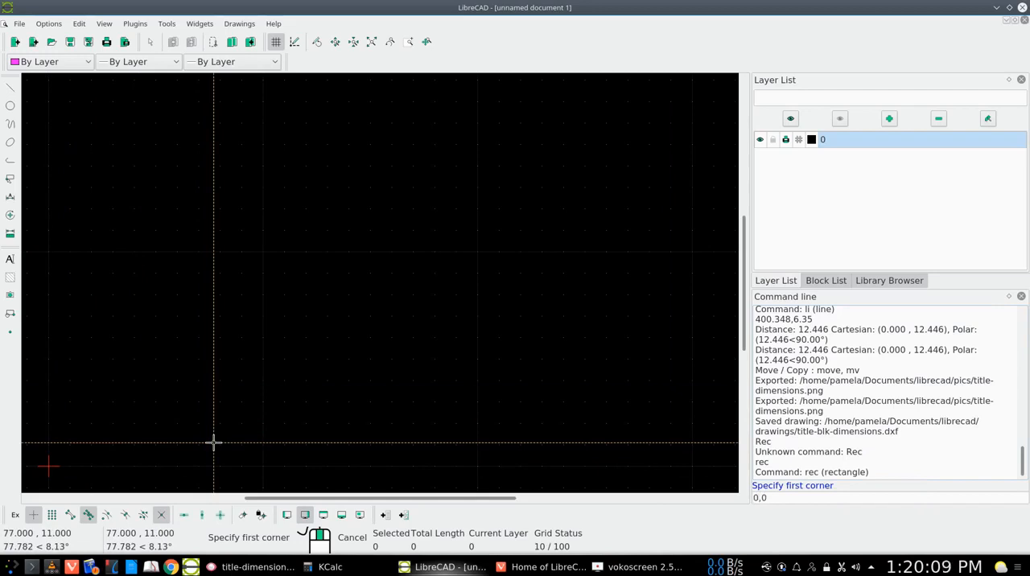
pyautogui.press('Return')
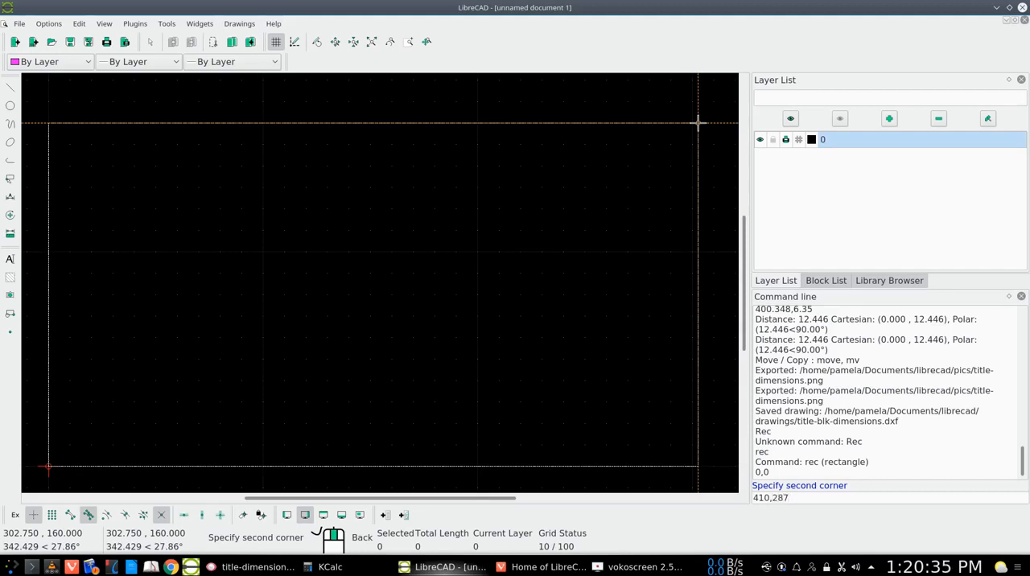
pyautogui.press('Return')
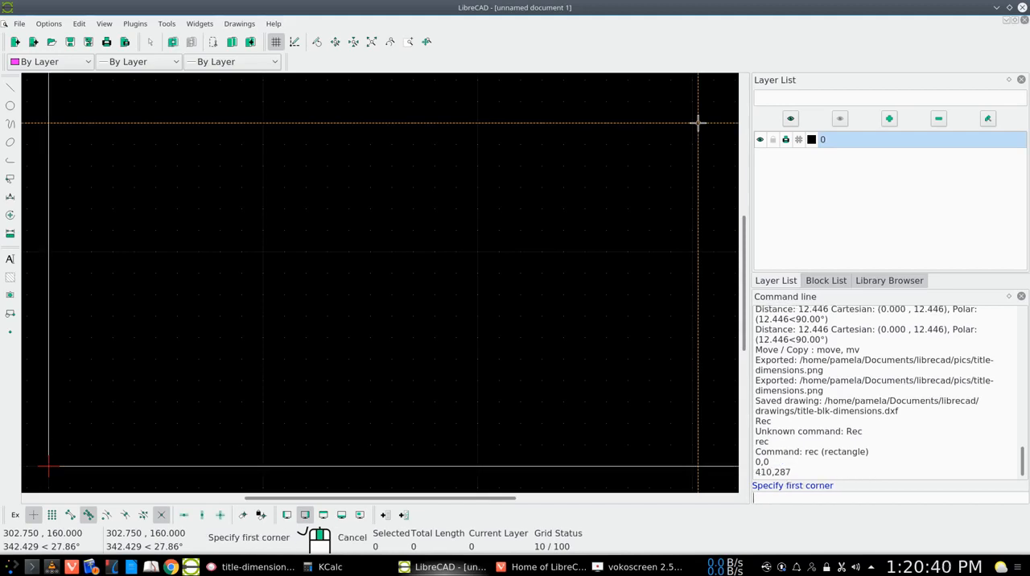
pyautogui.press('Escape')
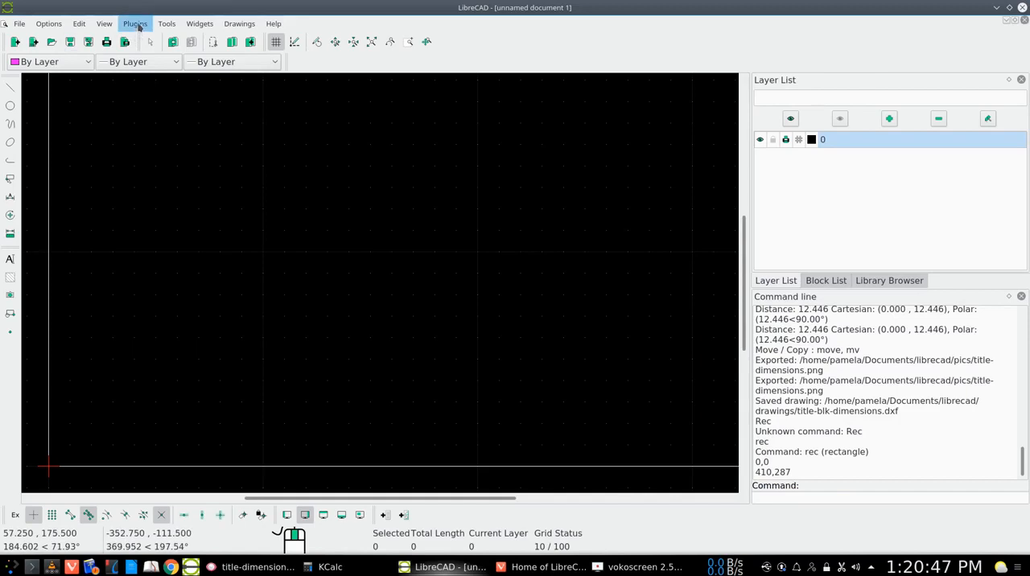
pyautogui.click(104, 23)
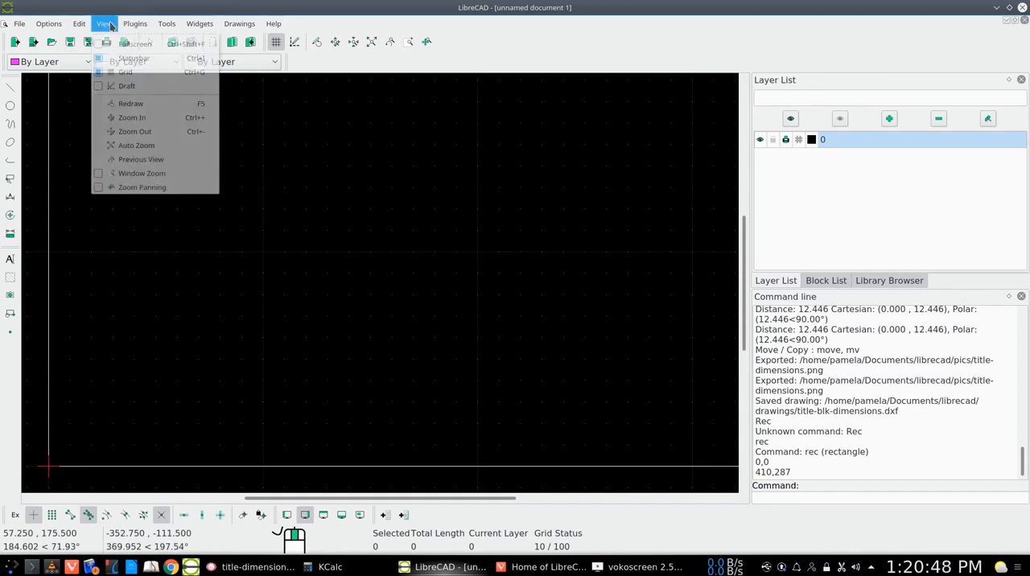
pyautogui.click(126, 146)
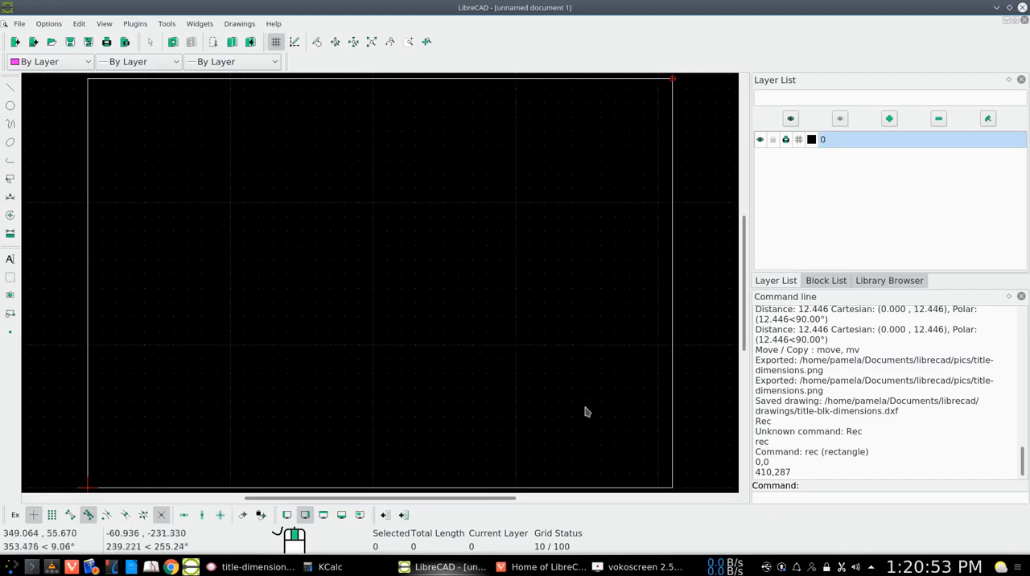
# - Save the drawing as our-title-block in the drawings folder, in Drawing Exchange DXF 2007 format
pyautogui.click(56, 27)
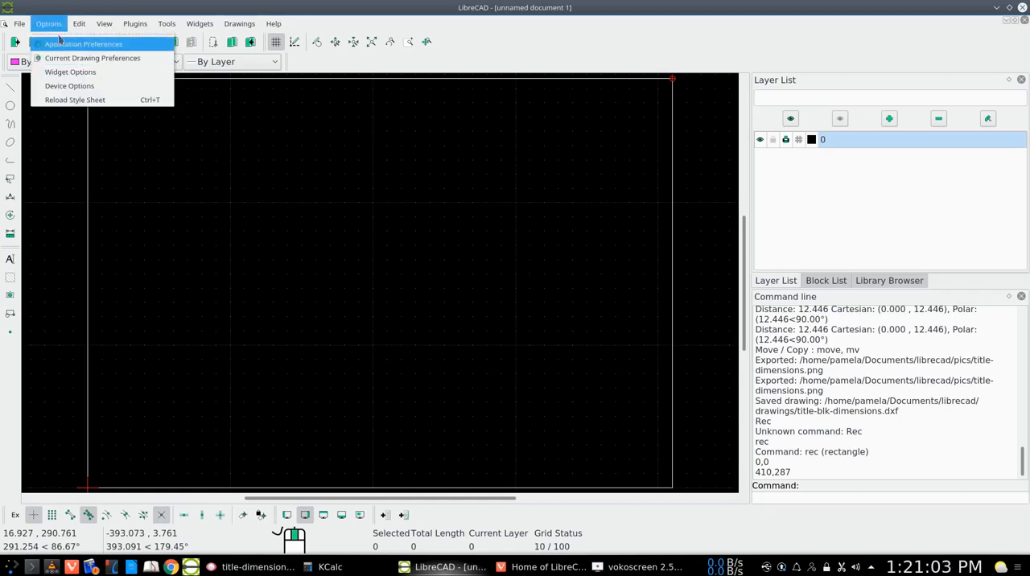
pyautogui.click(54, 27)
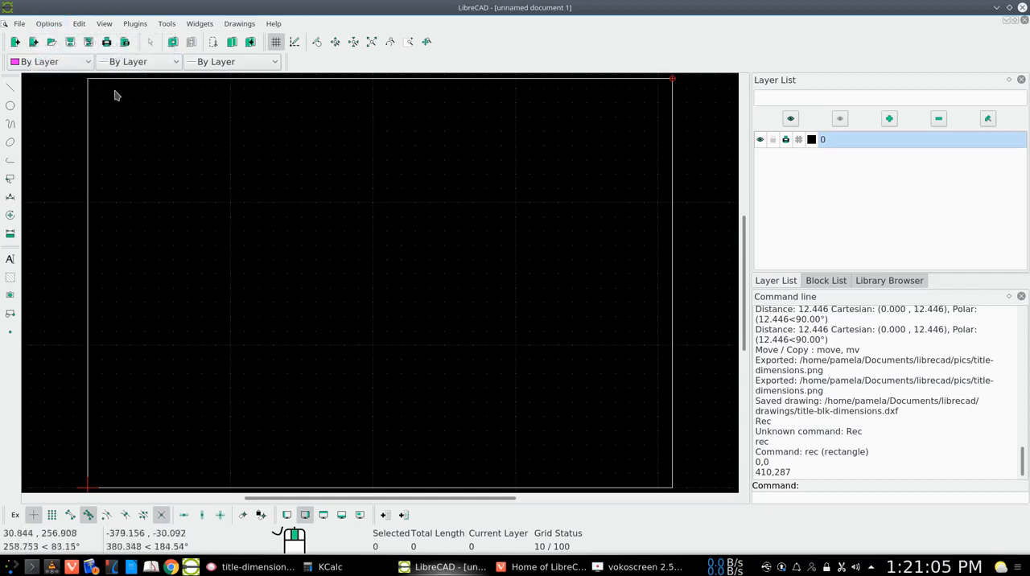
pyautogui.click(88, 44)
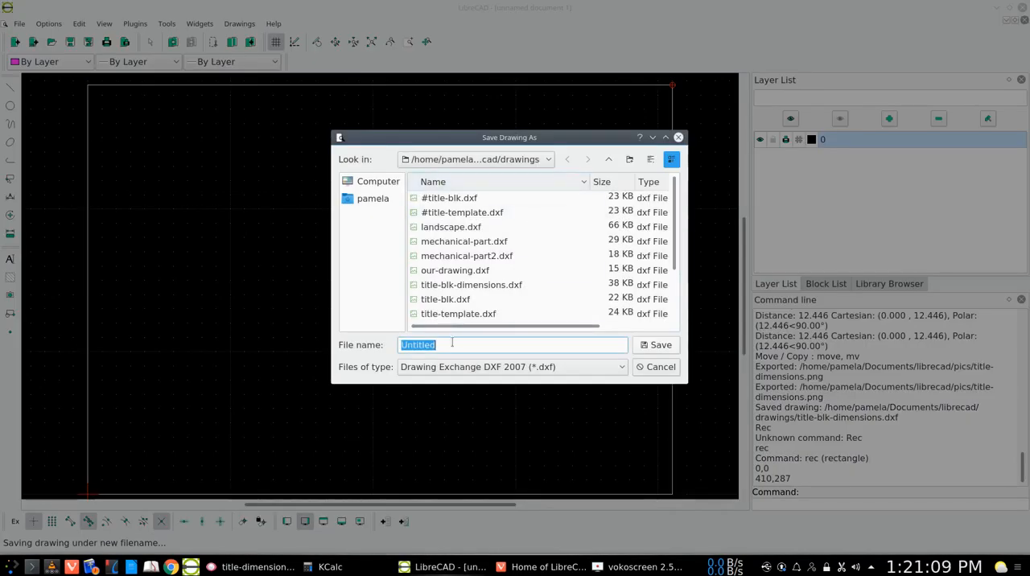
pyautogui.write('our-t')
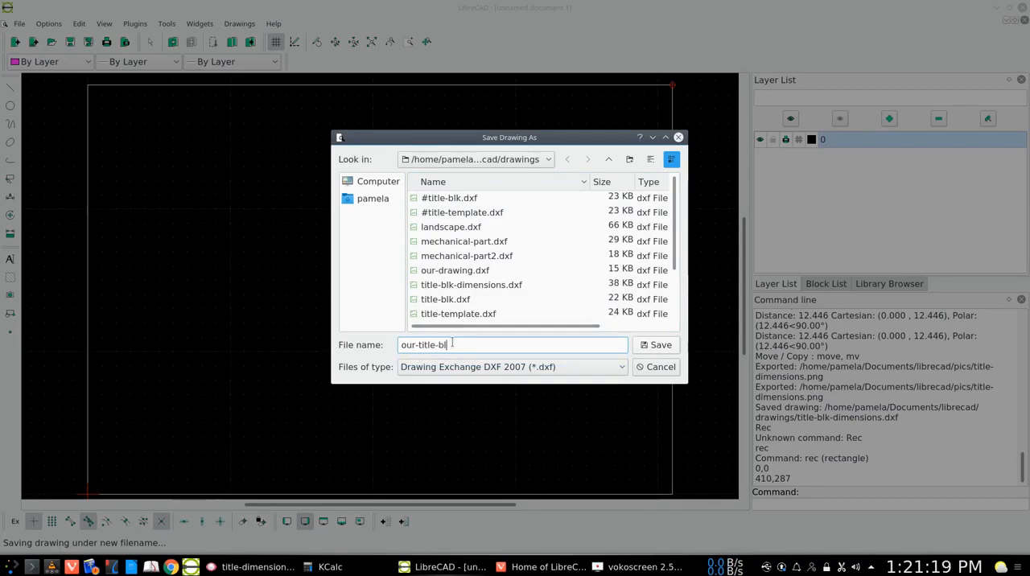
pyautogui.press('Return')
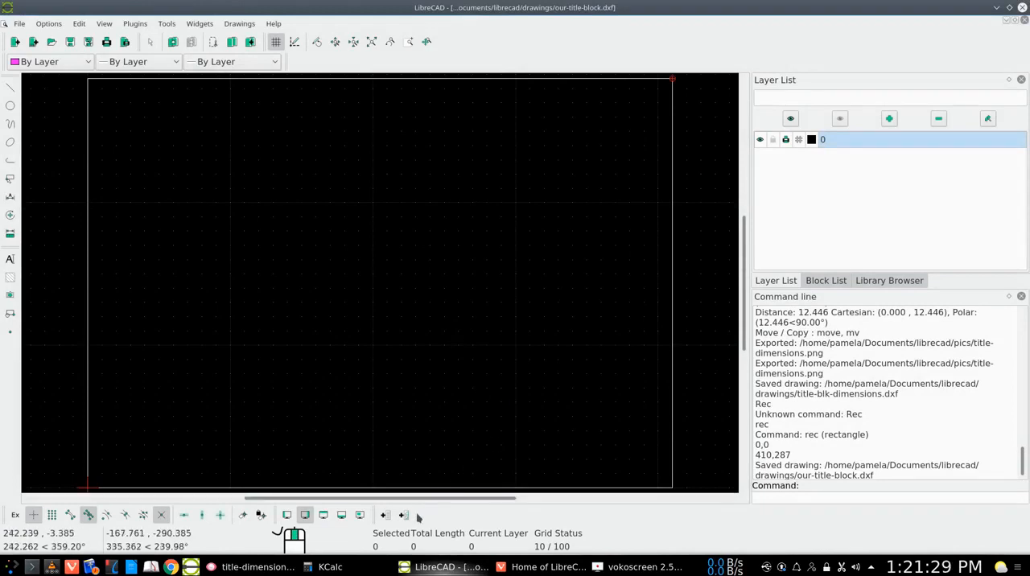
# - Switch to Gwenview and examine title-dimensions.png, tb_bottom.gif and title-template.png for the title block's layout and dimensions, and return to LibreCAD
pyautogui.click(239, 569)
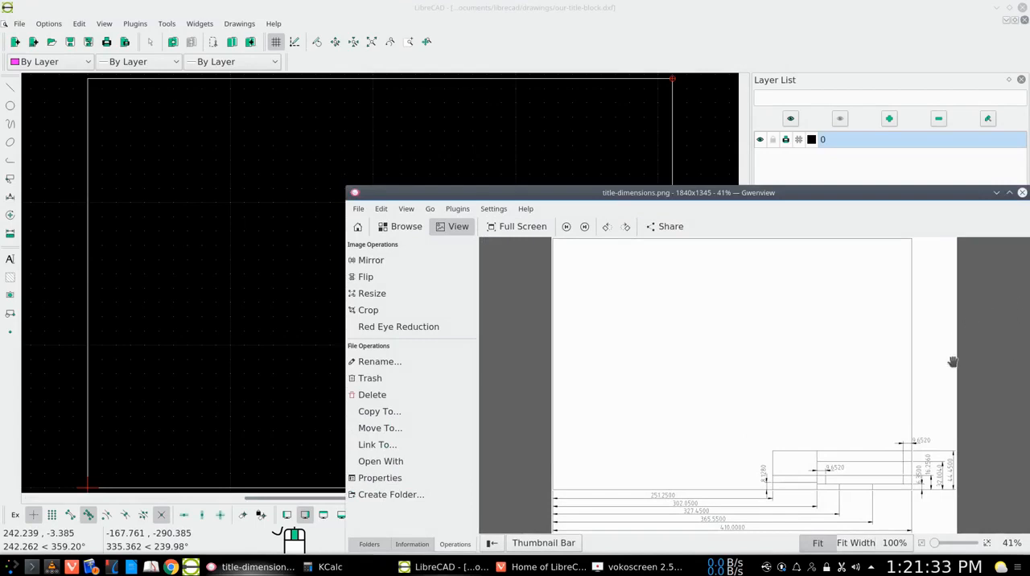
pyautogui.click(1010, 194)
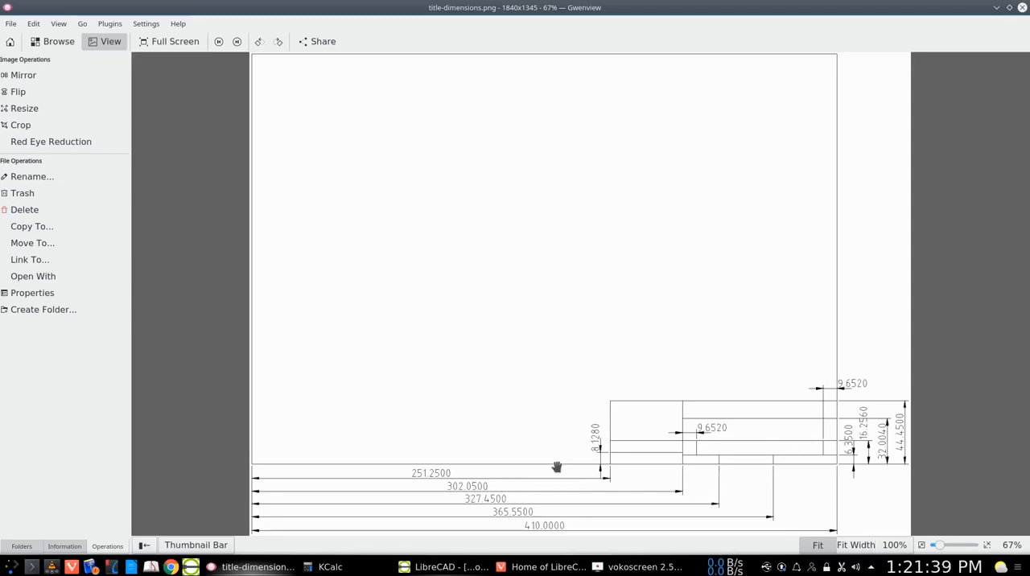
pyautogui.click(218, 42)
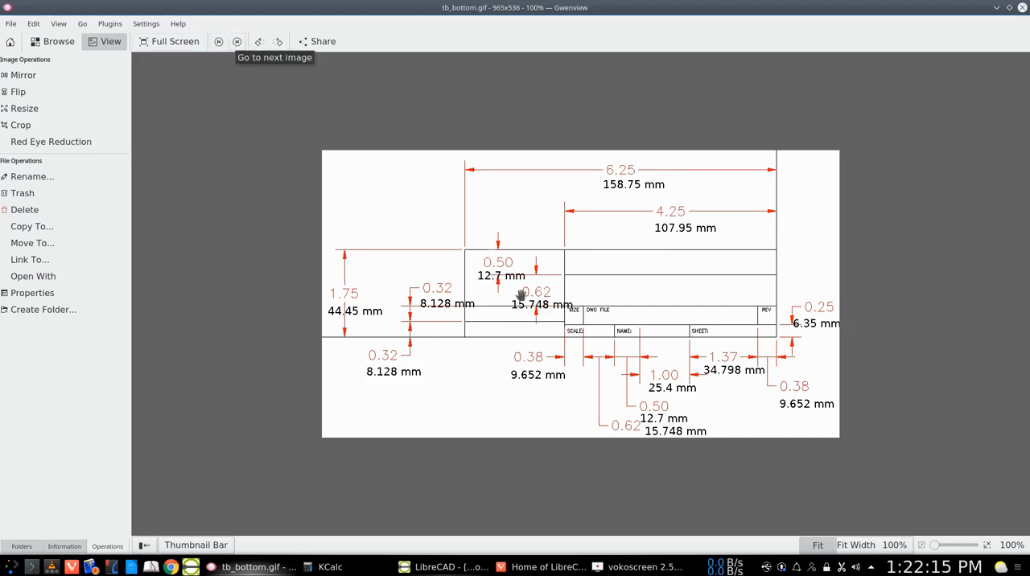
pyautogui.click(238, 42)
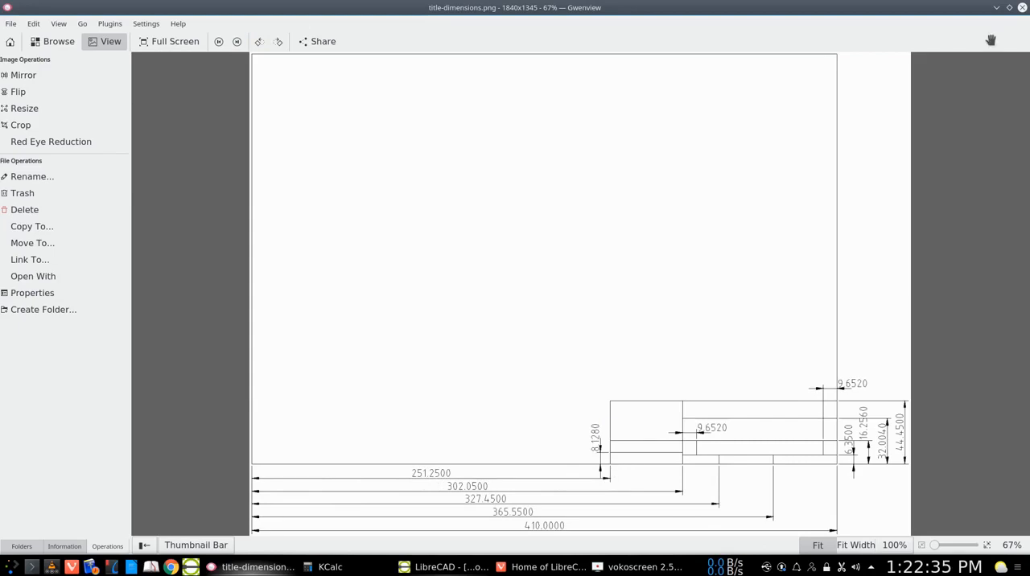
pyautogui.click(1009, 7)
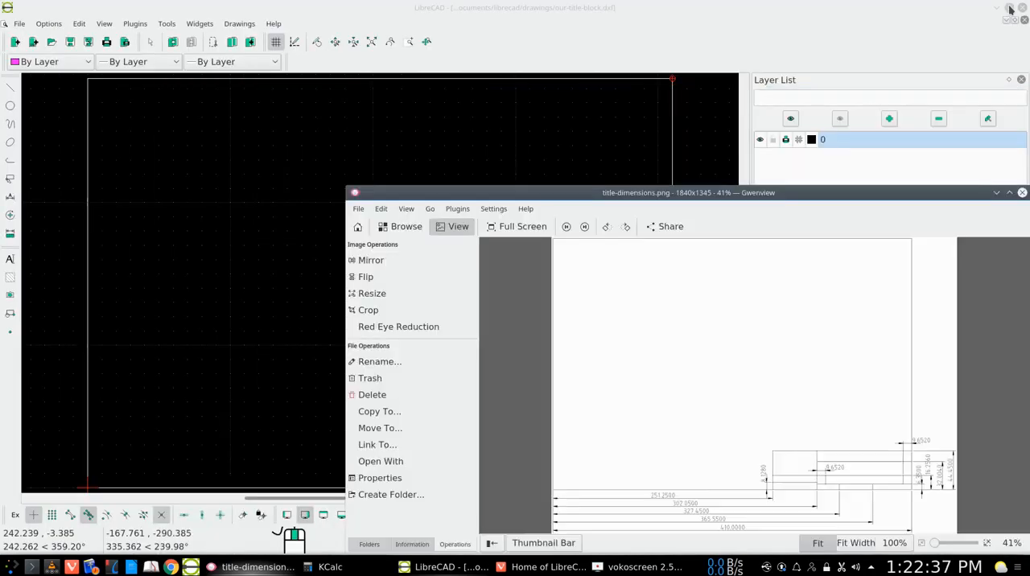
pyautogui.click(1009, 193)
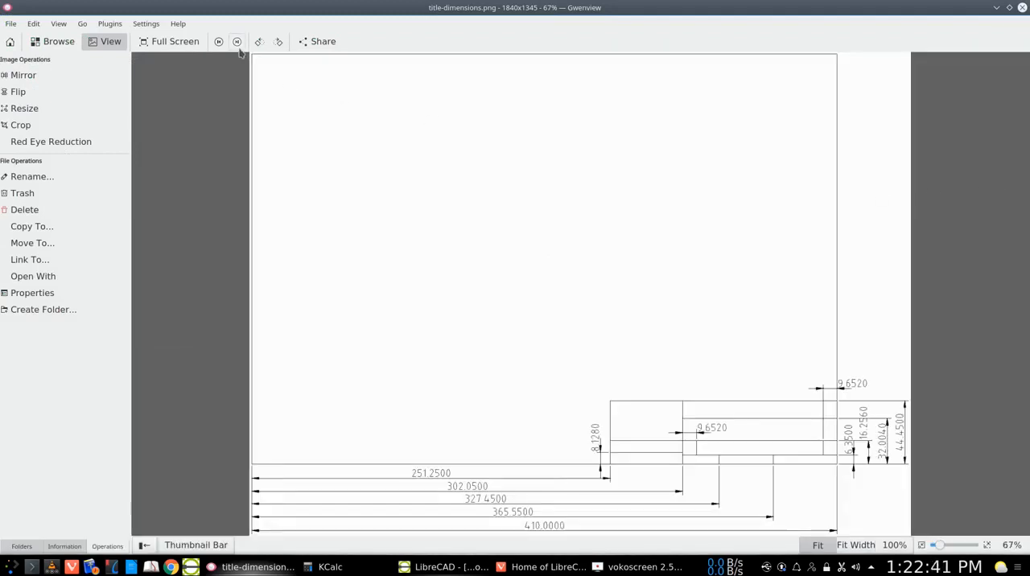
pyautogui.click(237, 42)
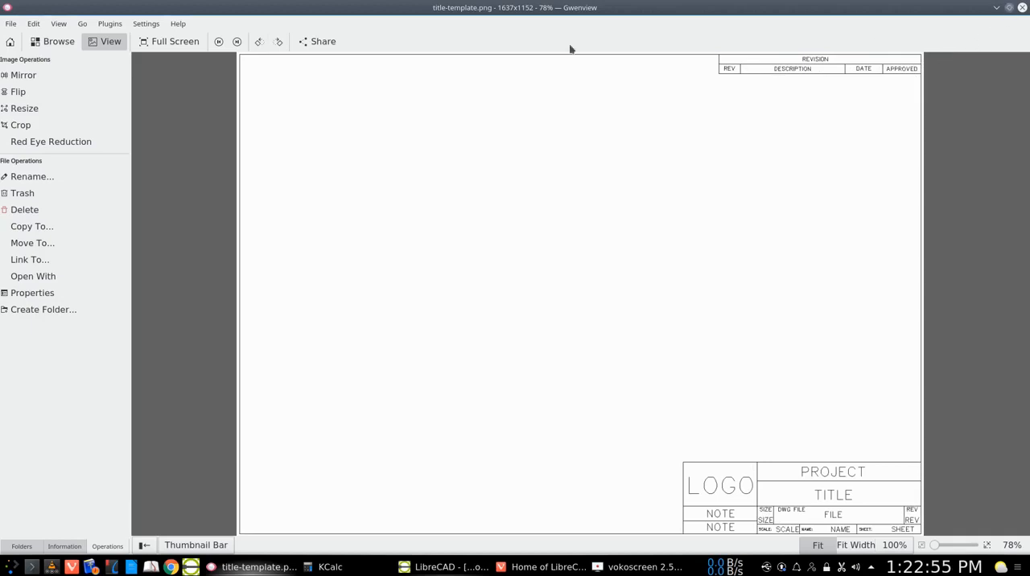
pyautogui.click(218, 41)
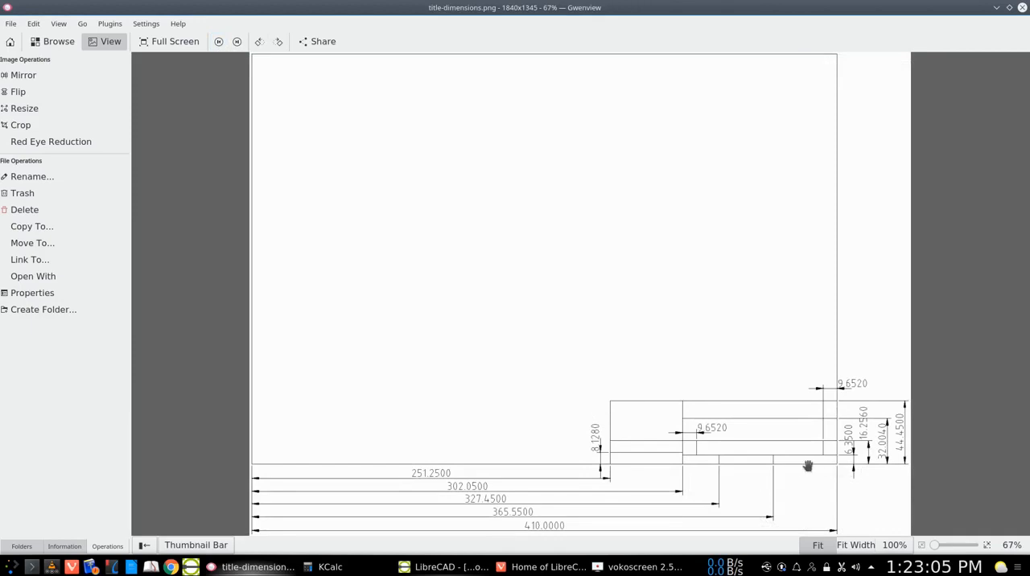
pyautogui.click(1009, 9)
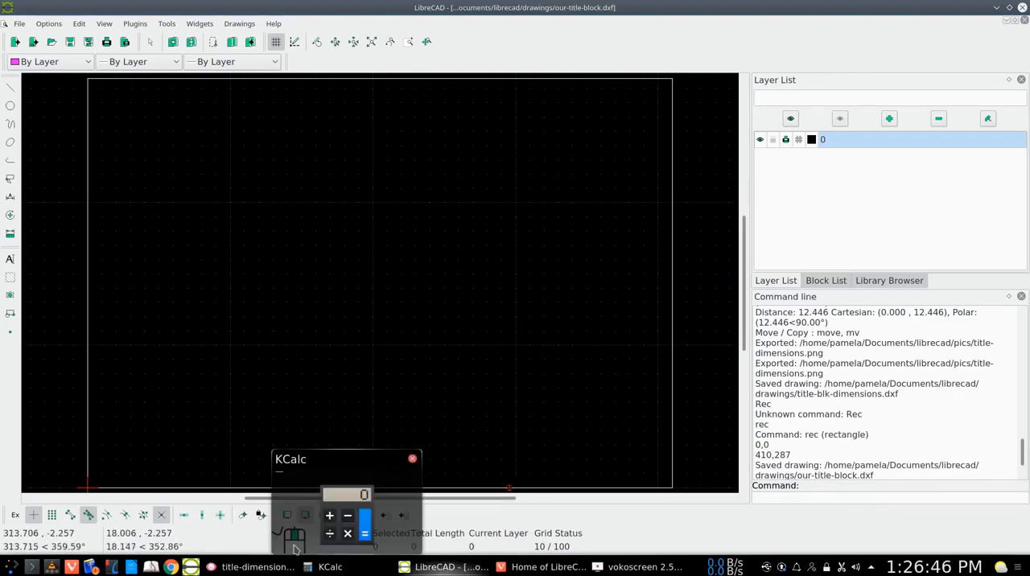
pyautogui.click(252, 567)
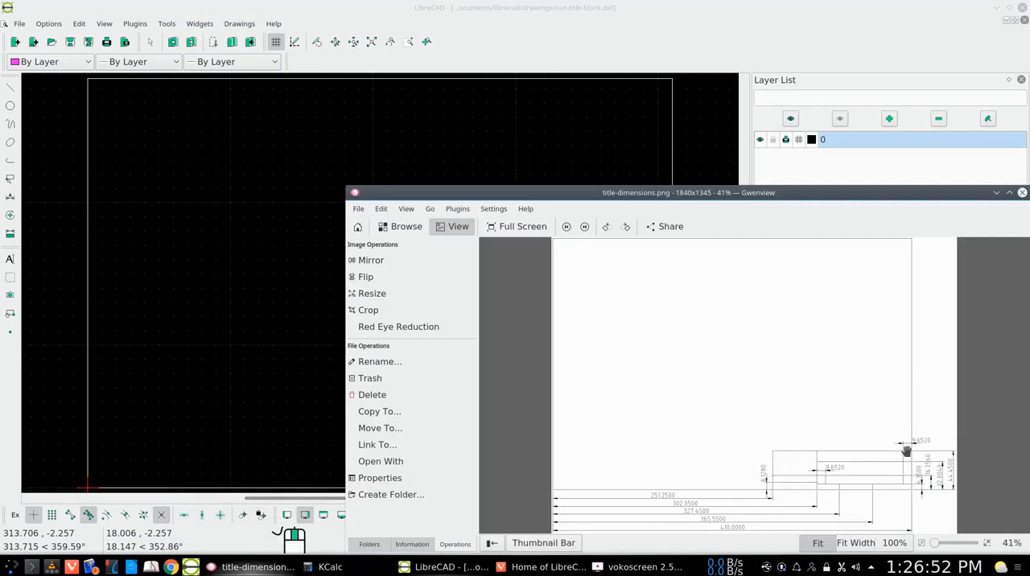
pyautogui.click(996, 192)
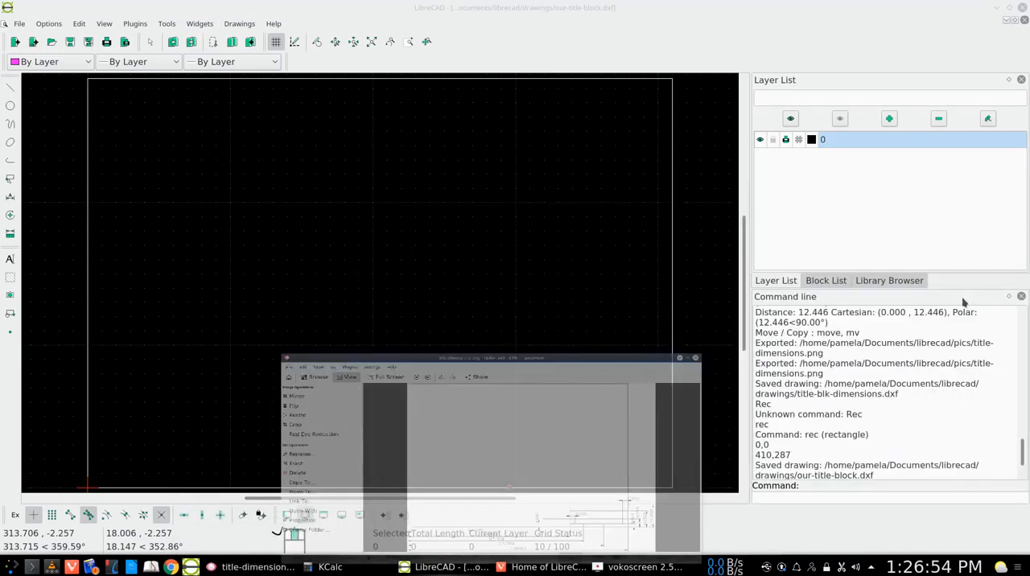
pyautogui.click(266, 567)
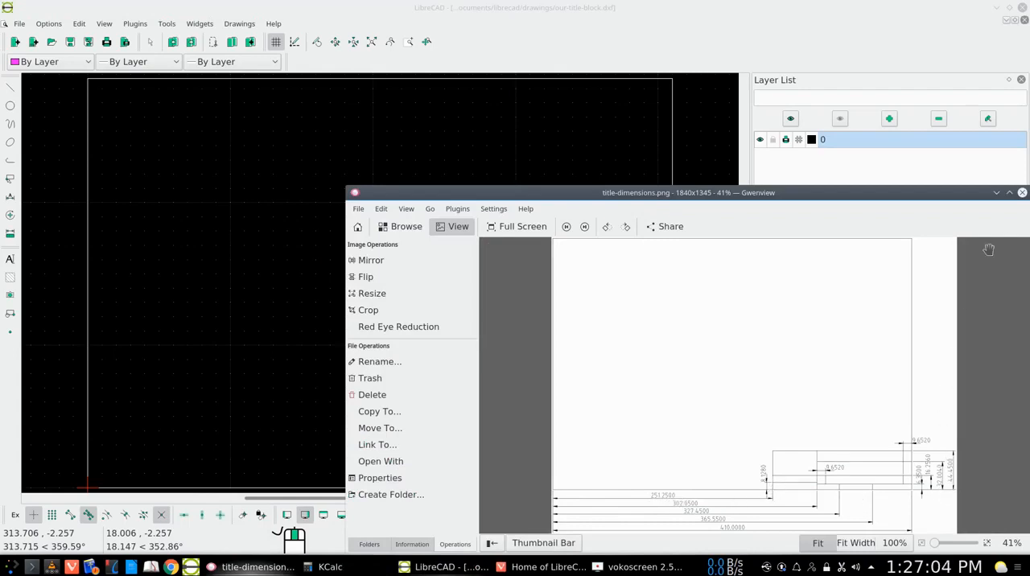
pyautogui.click(997, 193)
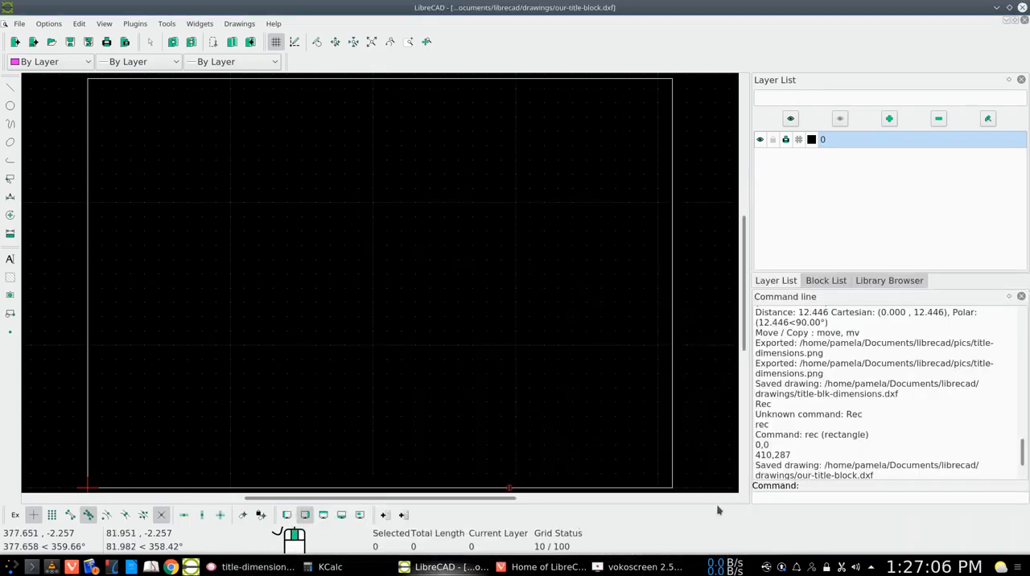
# - Draw the title block's left edge with the li command, from 251.25,0 to 251.25,44.45
pyautogui.click(758, 497)
pyautogui.write('li')
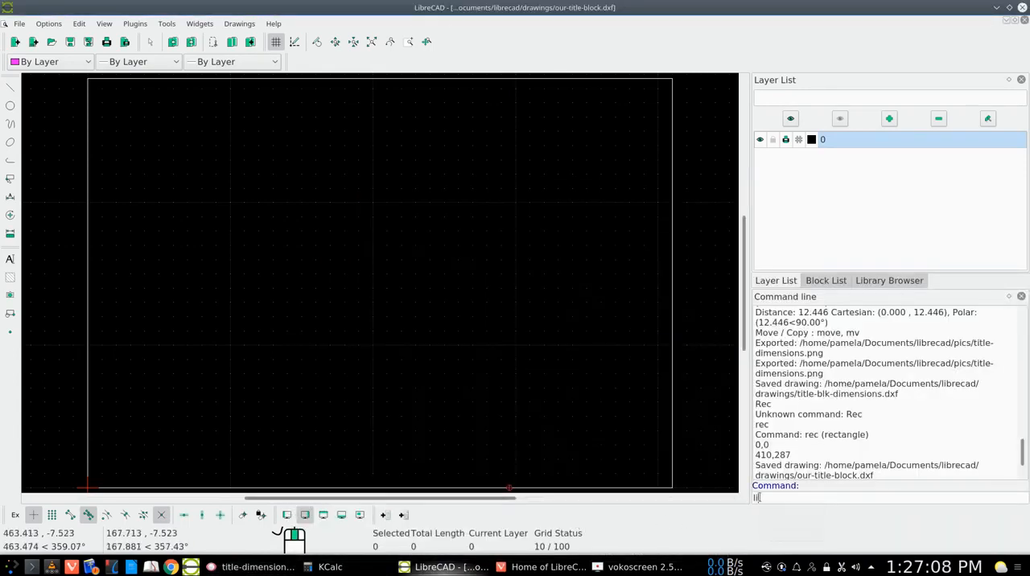
pyautogui.press('Return')
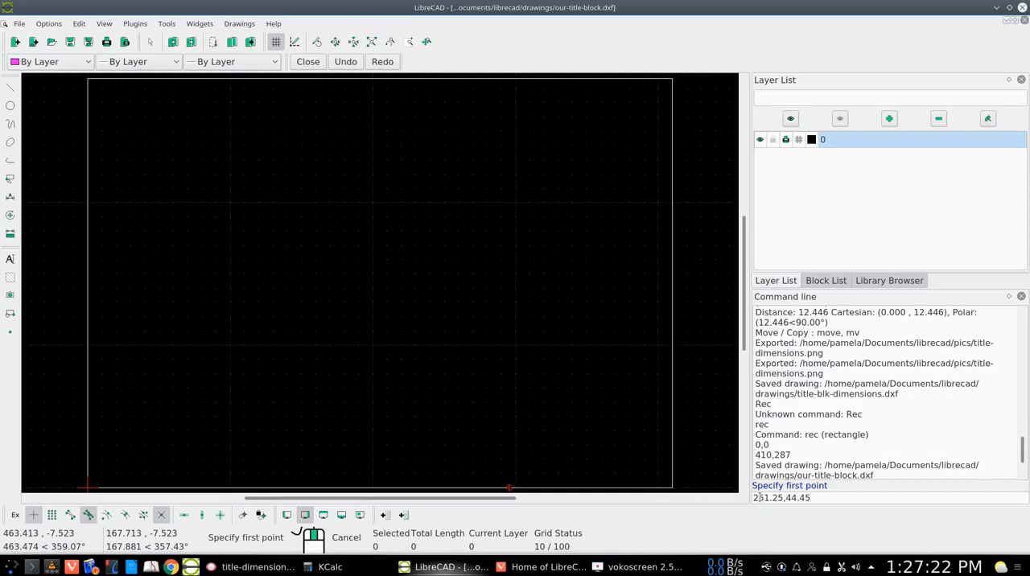
pyautogui.press('BackSpace')
pyautogui.press('BackSpace')
pyautogui.press('Return')
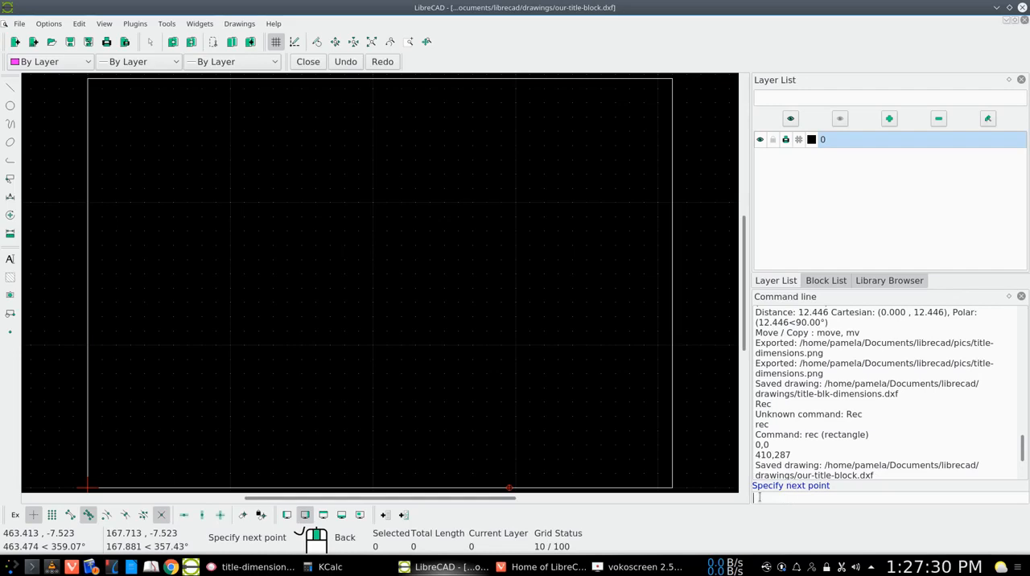
pyautogui.press('Up')
pyautogui.press('BackSpace')
pyautogui.write('44.4')
pyautogui.press('Return')
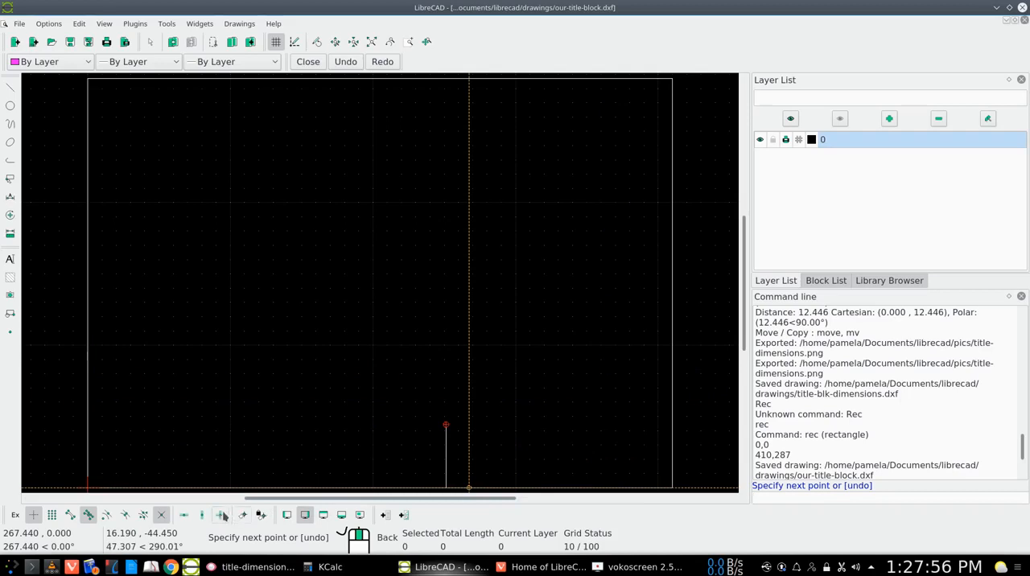
# - Turn on horizontal restriction and turn off free snap, extend the line from 251.25,44.45 to the right border, and end the line command
pyautogui.click(184, 515)
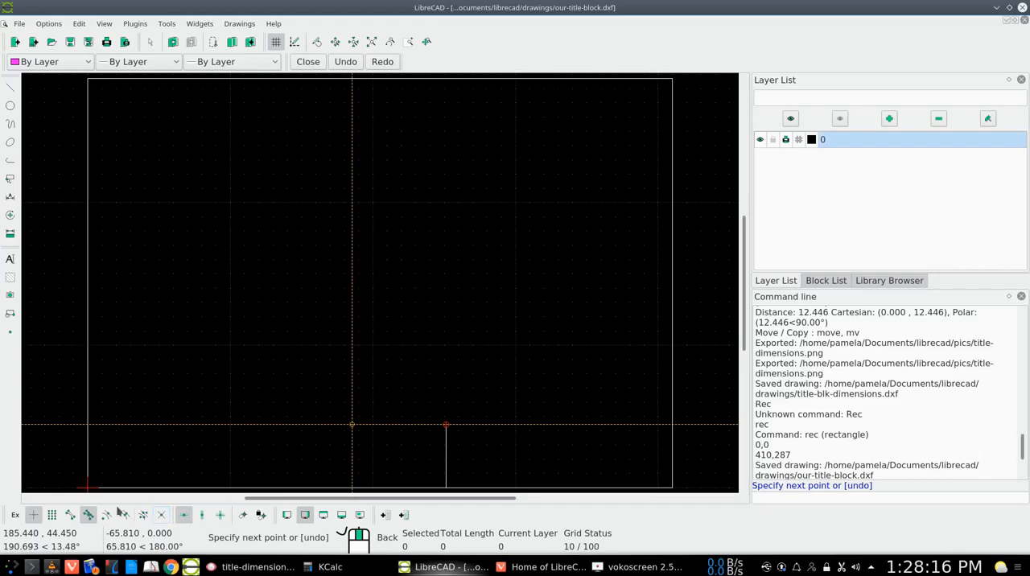
pyautogui.click(33, 515)
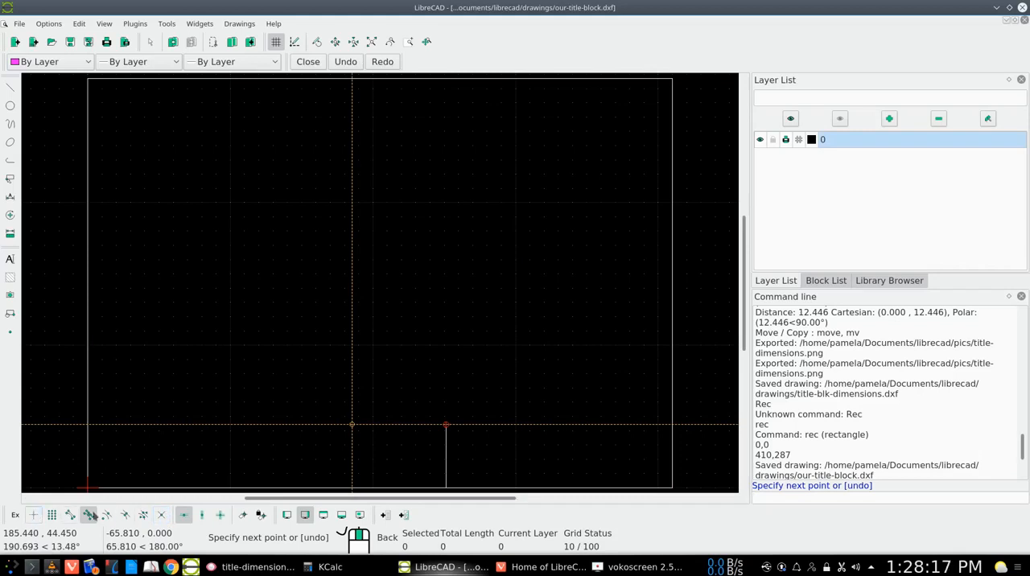
pyautogui.click(89, 516)
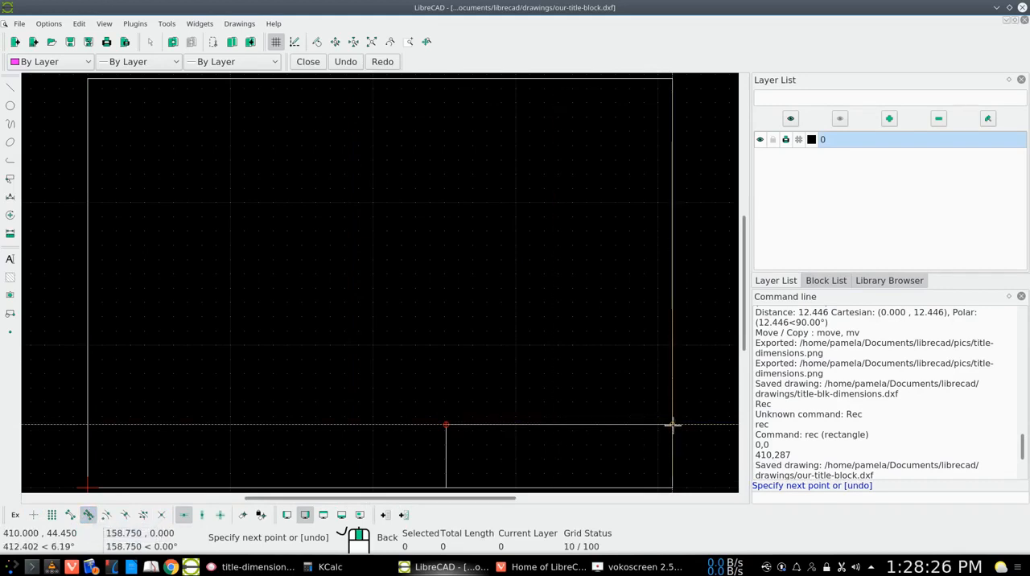
pyautogui.click(672, 424)
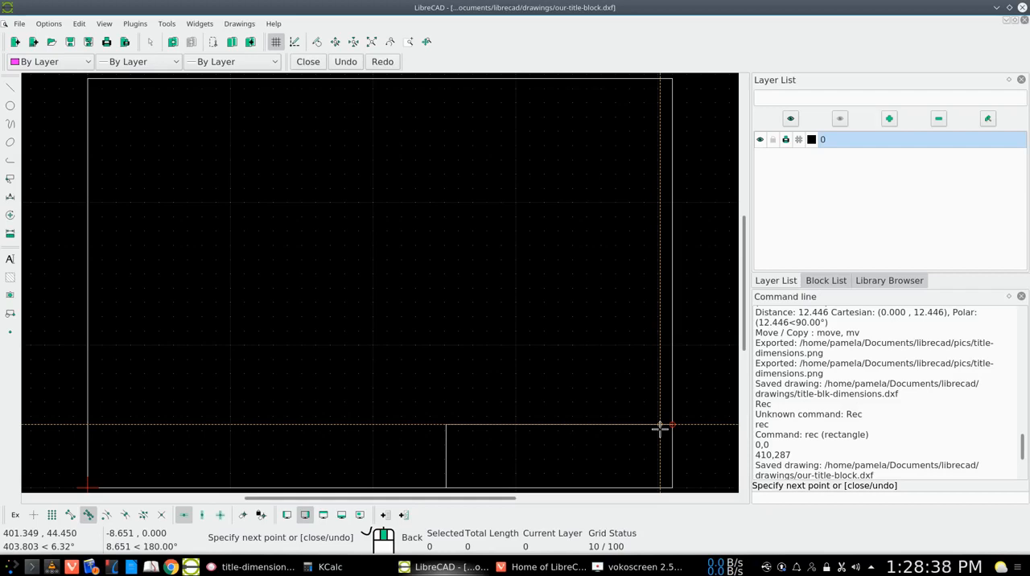
pyautogui.rightClick(659, 428)
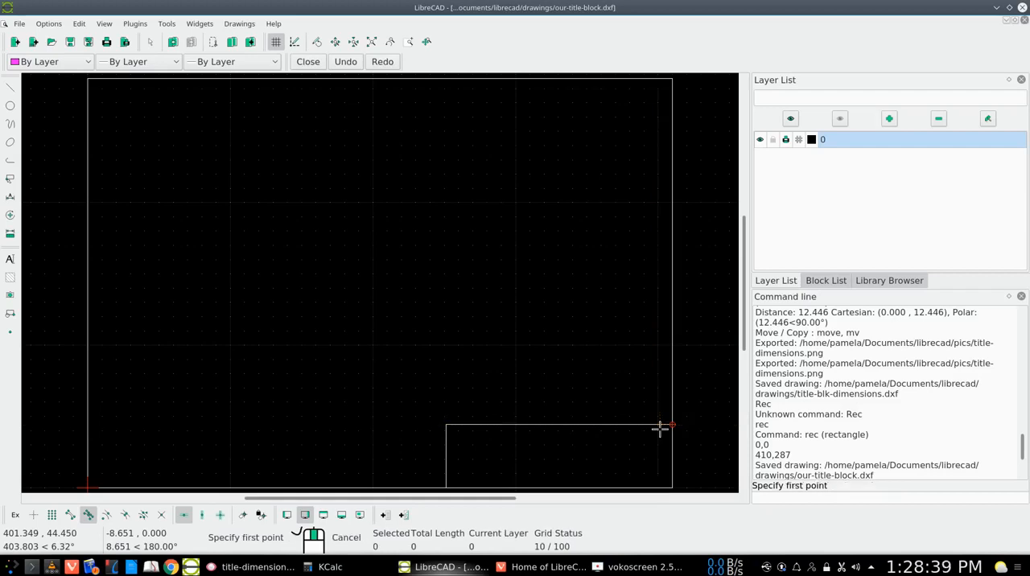
pyautogui.rightClick(639, 472)
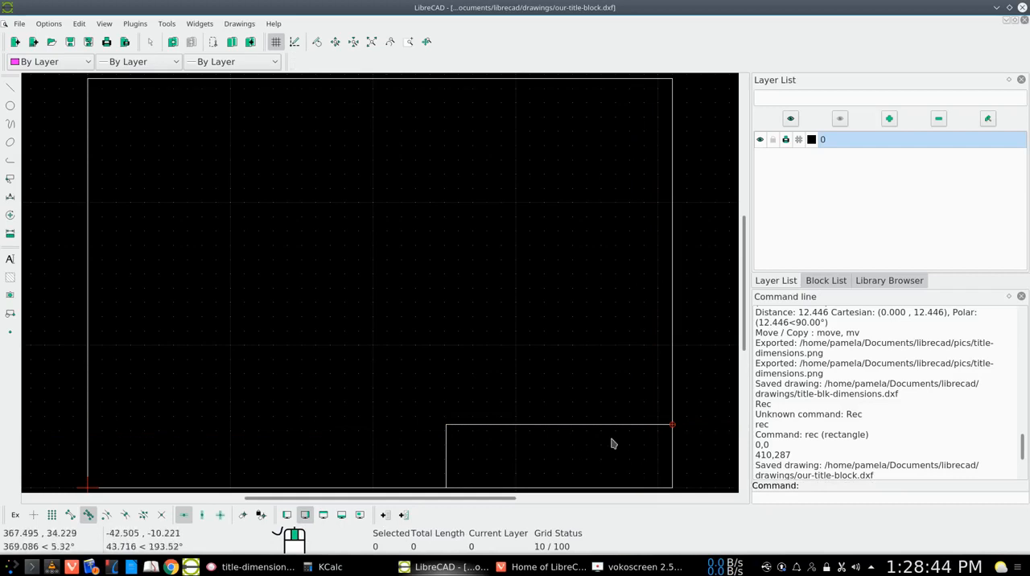
# - Check title-dimensions.png, and draw a vertically restricted divider line from 302.05,0 up to the title block's top edge
pyautogui.click(266, 568)
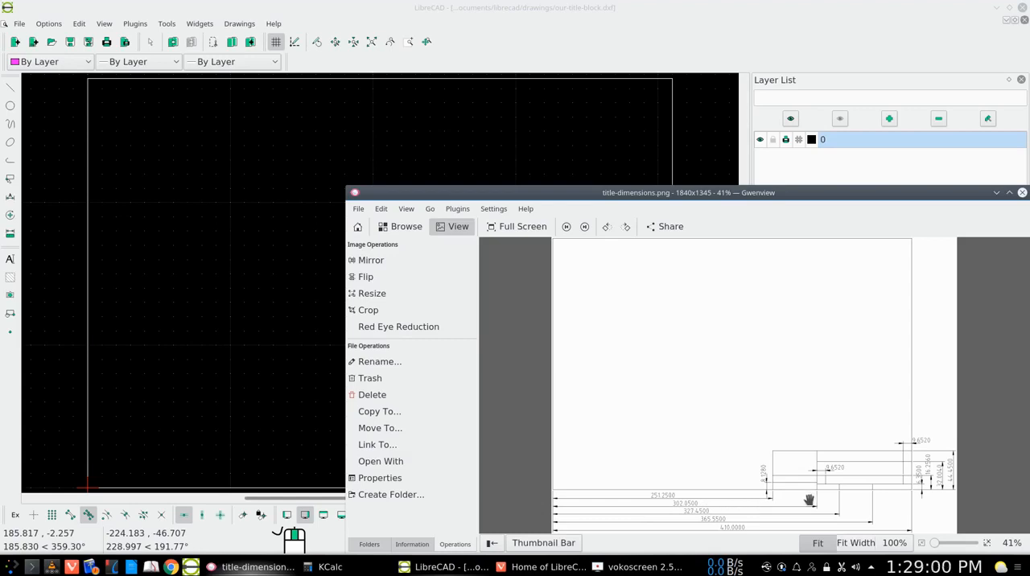
pyautogui.click(996, 193)
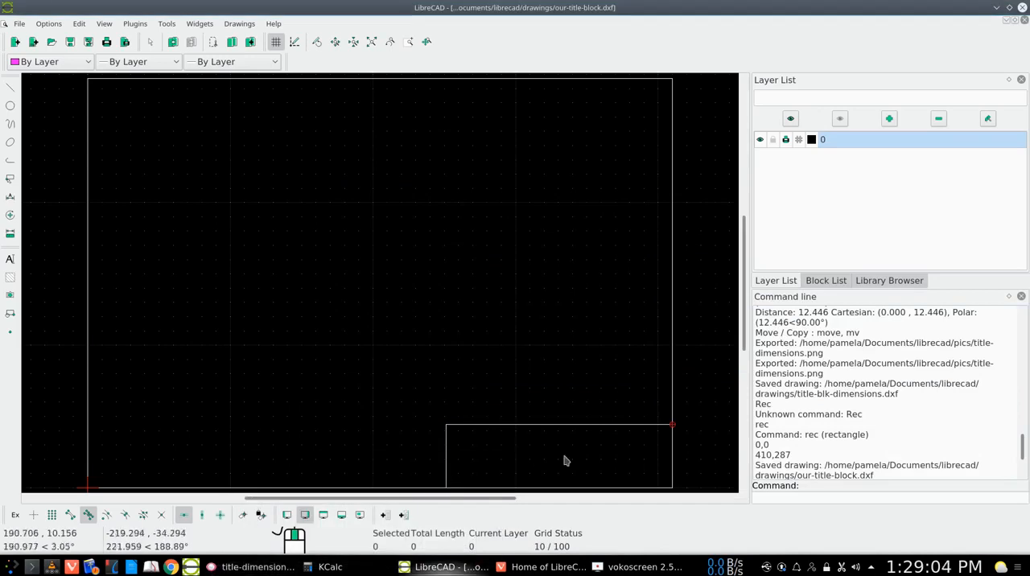
pyautogui.write('li')
pyautogui.press('Return')
pyautogui.write('302.05')
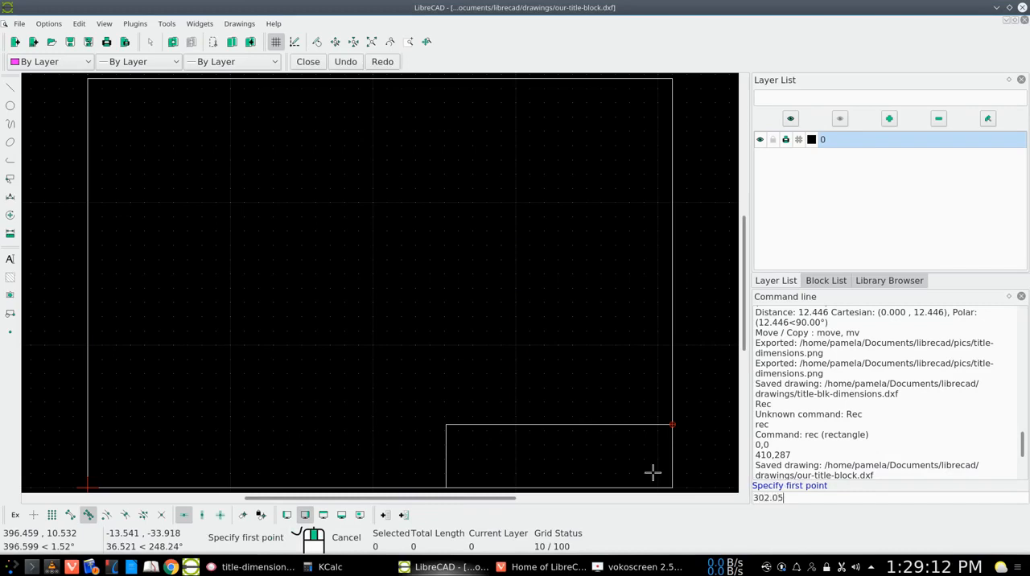
pyautogui.write(',0')
pyautogui.press('Return')
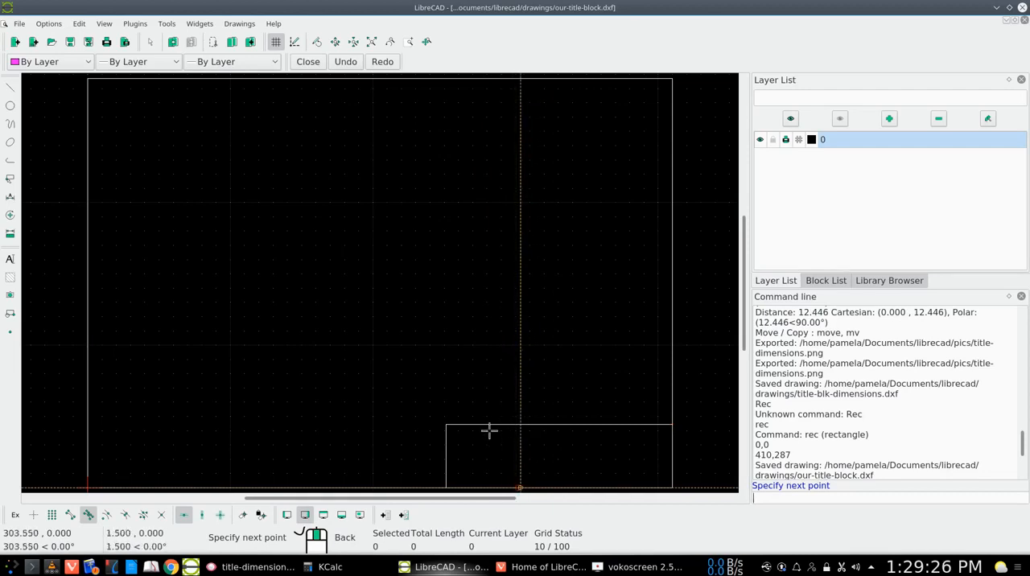
pyautogui.click(202, 515)
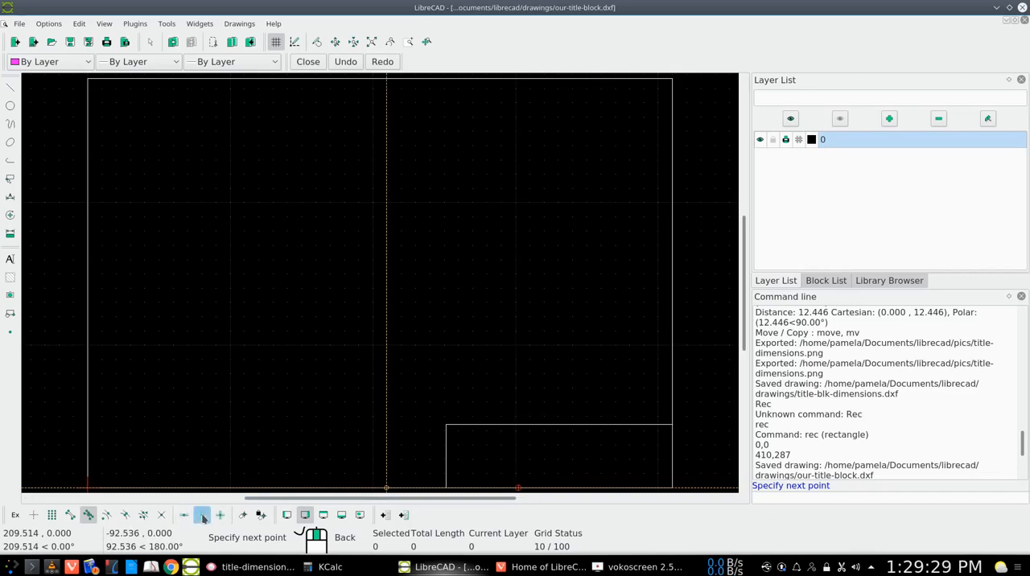
pyautogui.click(518, 424)
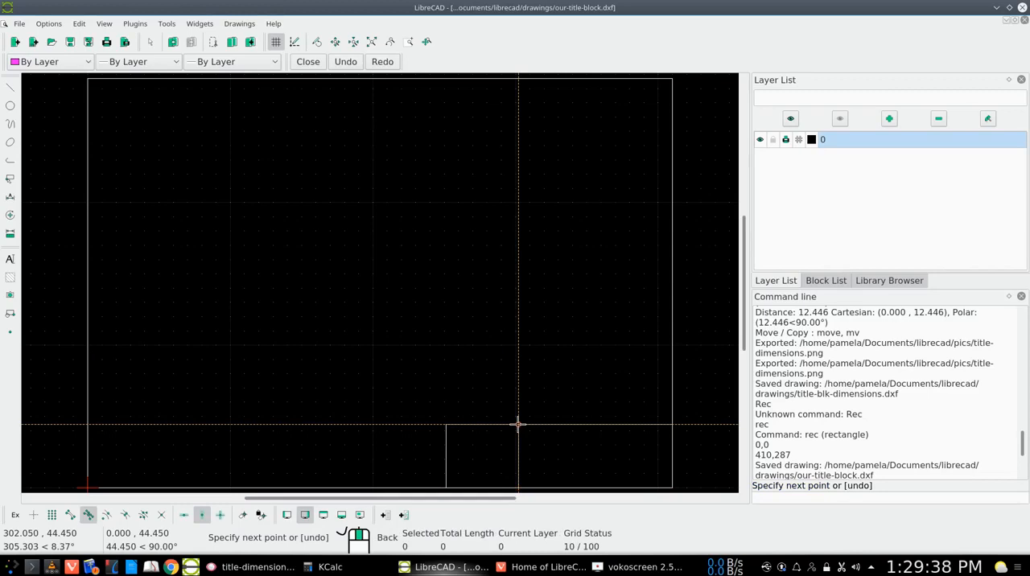
pyautogui.rightClick(518, 424)
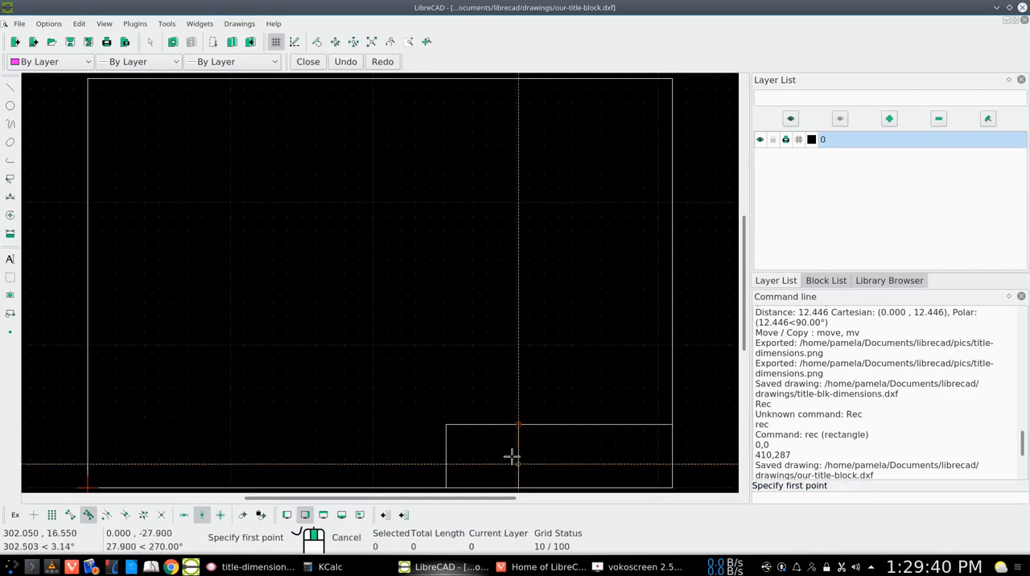
# - End the line command and check title-dimensions.png in Gwenview for the lower divider's height, and return to LibreCAD
pyautogui.rightClick(512, 449)
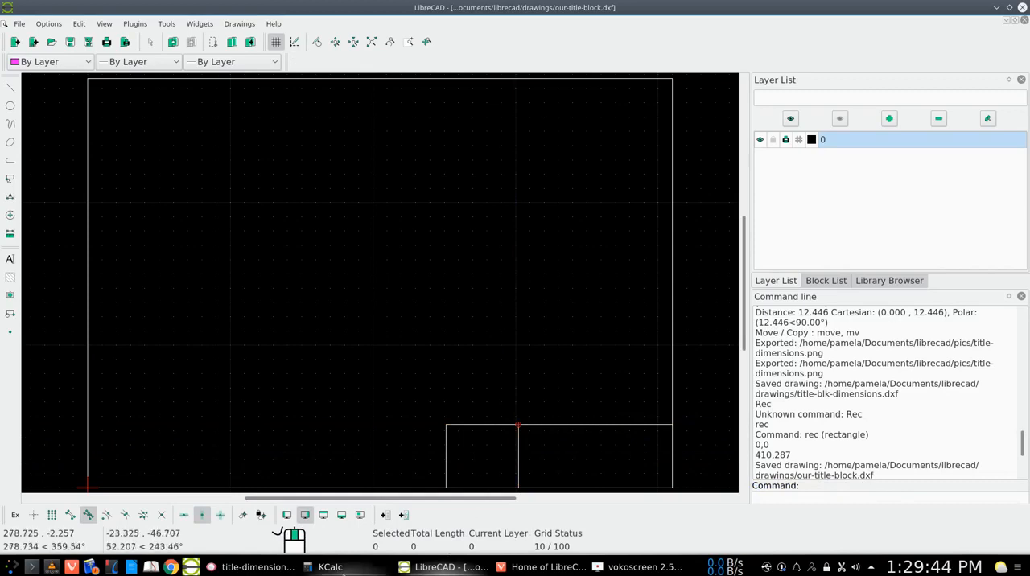
pyautogui.click(259, 569)
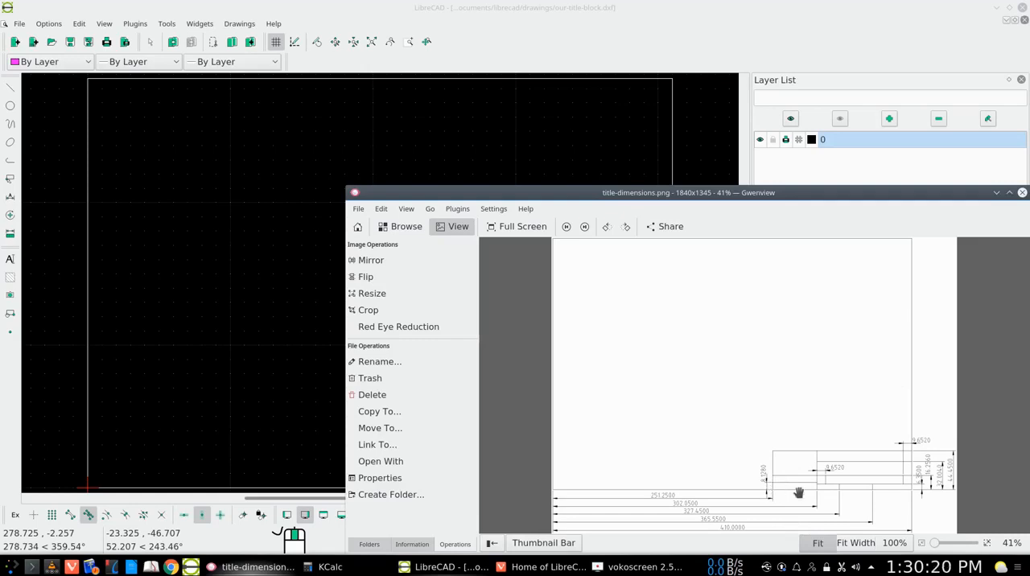
pyautogui.click(996, 193)
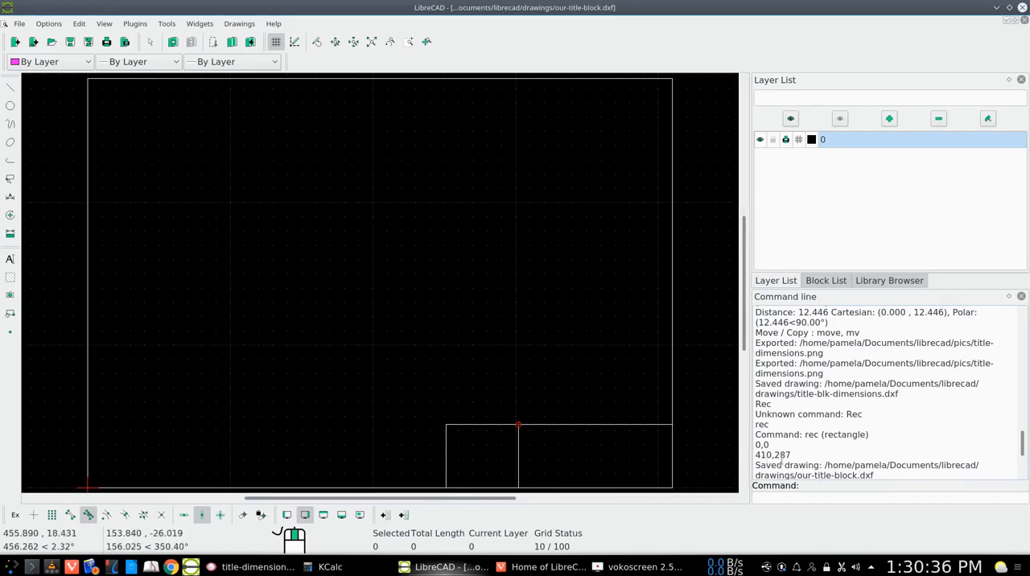
pyautogui.scroll(-2, 825, 437)
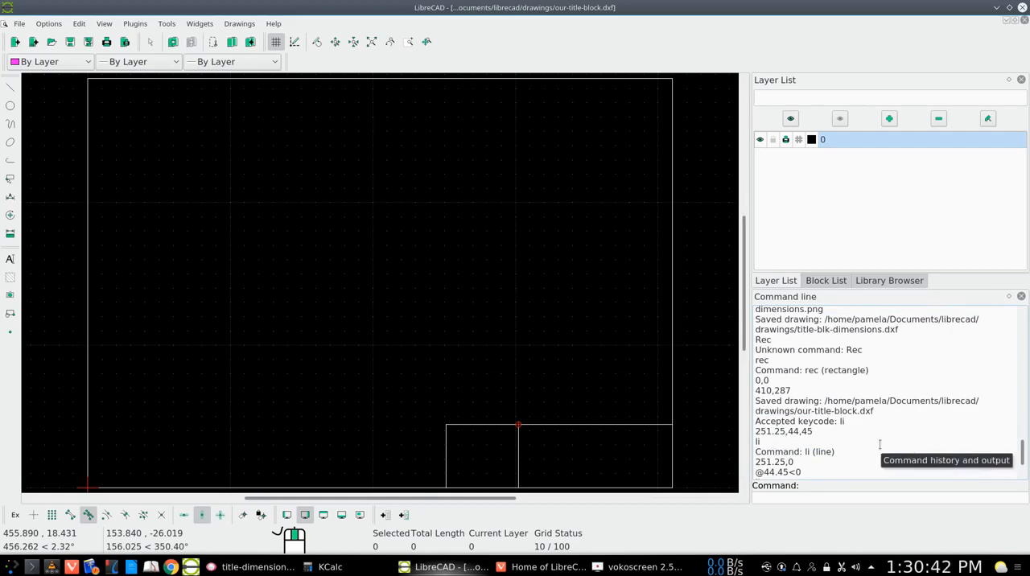
# - Start a line with the li command at 251.25,8.128 on the title block's left edge
pyautogui.press('Up')
pyautogui.press('Up')
pyautogui.press('Up')
pyautogui.press('Up')
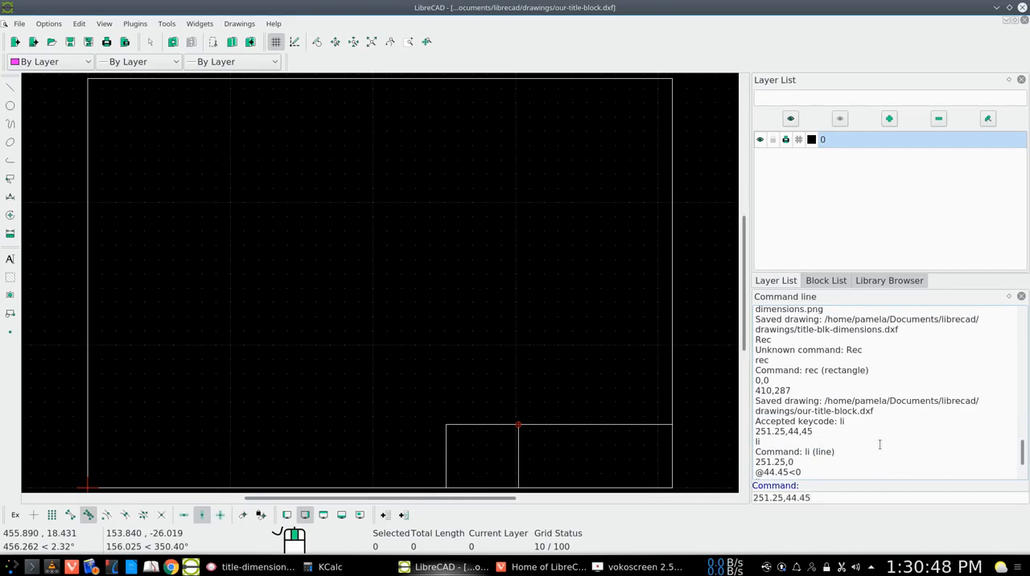
pyautogui.press('Up')
pyautogui.press('Return')
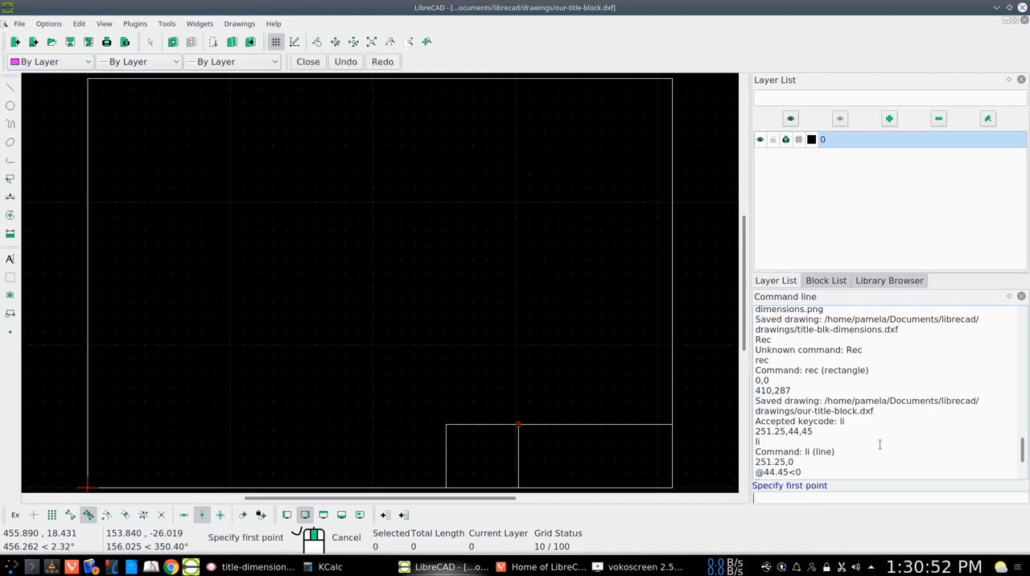
pyautogui.write('302.05,0')
pyautogui.press('Up')
pyautogui.press('Up')
pyautogui.press('BackSpace')
pyautogui.press('BackSpace')
pyautogui.write('8.128')
pyautogui.press('Return')
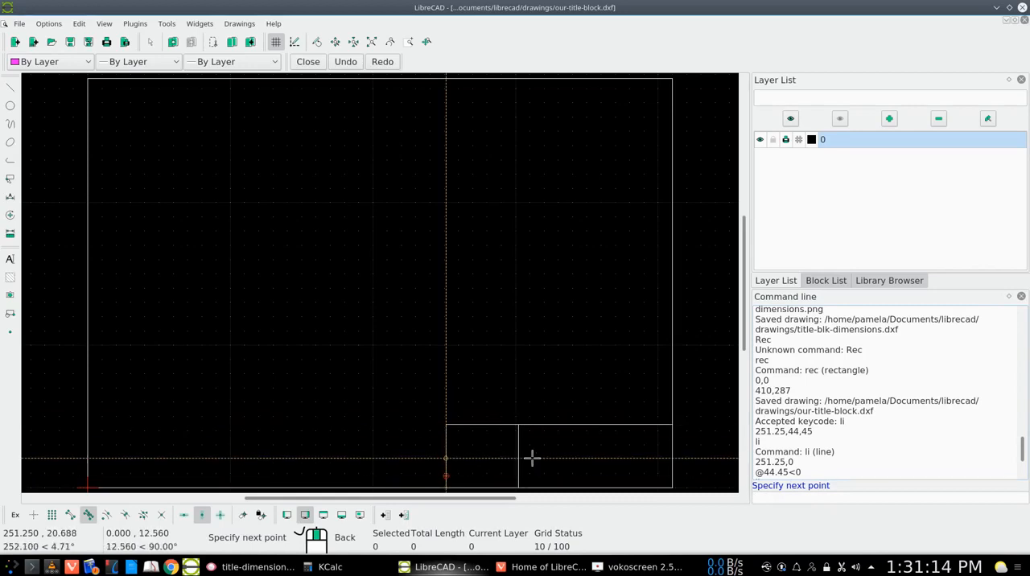
# - Turn on horizontal restriction, run the line to the vertical divider at 302.05,8.128, and end the line command
pyautogui.click(184, 515)
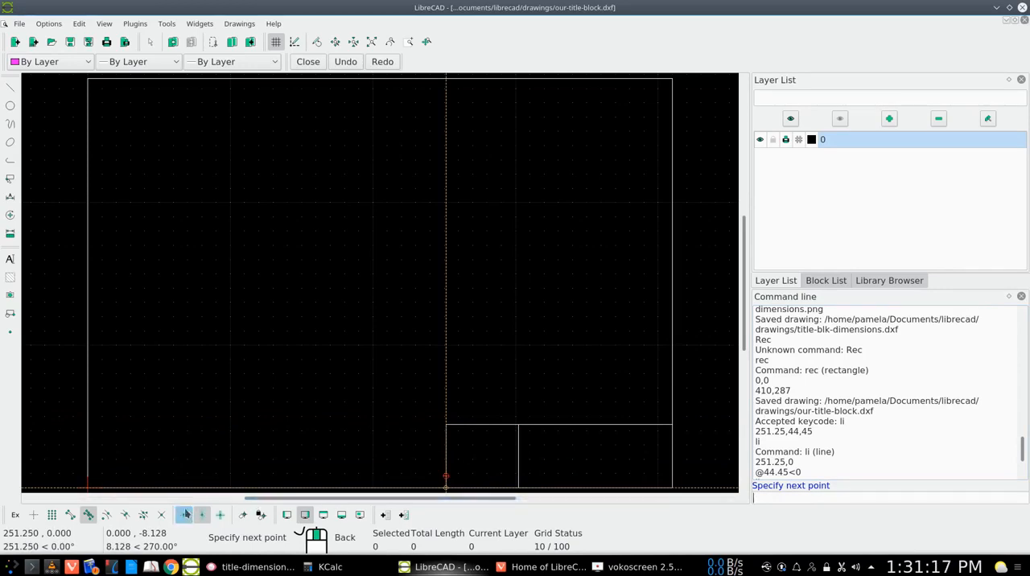
pyautogui.click(518, 475)
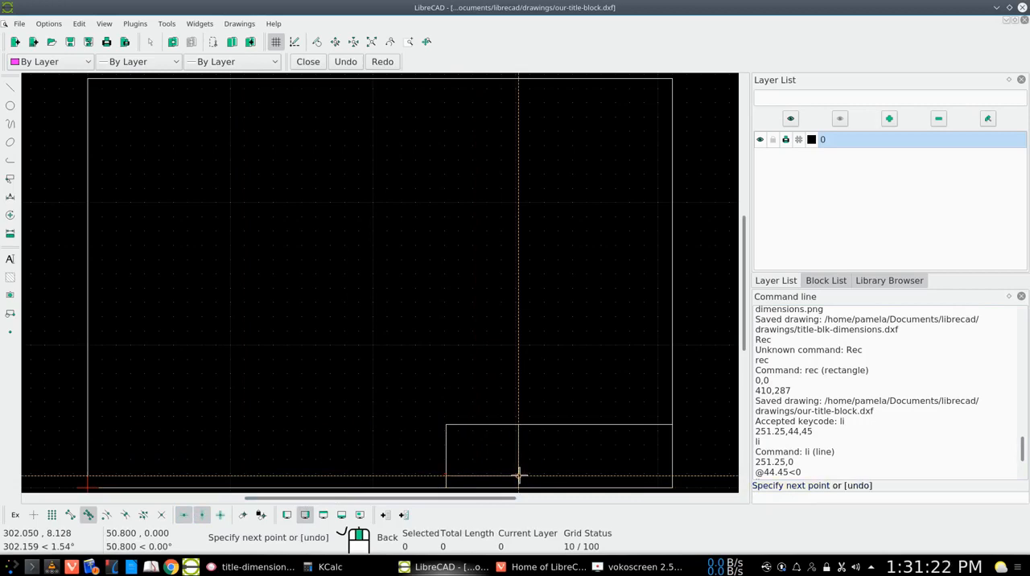
pyautogui.rightClick(518, 476)
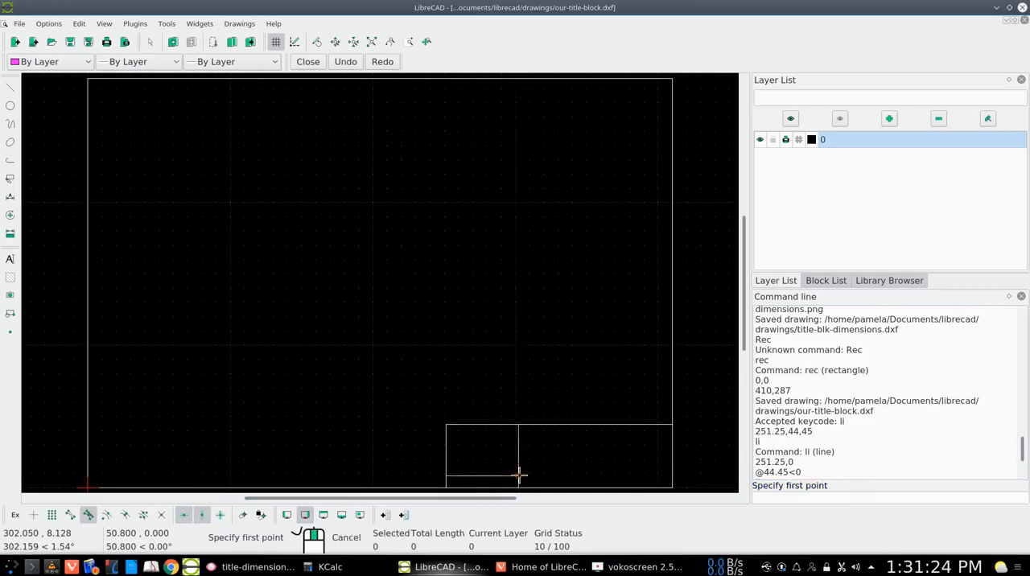
pyautogui.rightClick(543, 472)
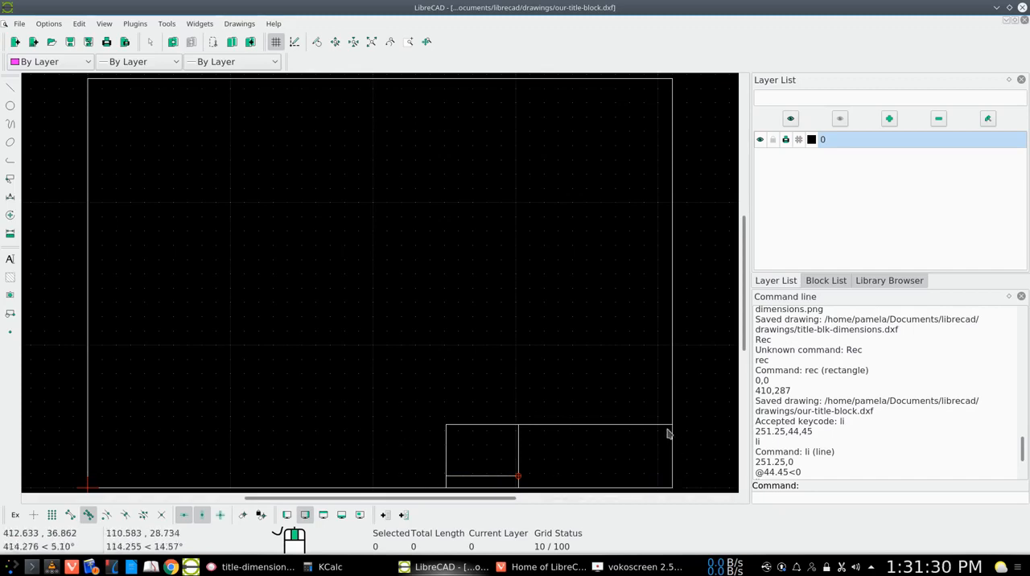
# - Zoom in on the title block and check title-dimensions.png for the height of the lowest line beyond the vertical divider
pyautogui.click(409, 42)
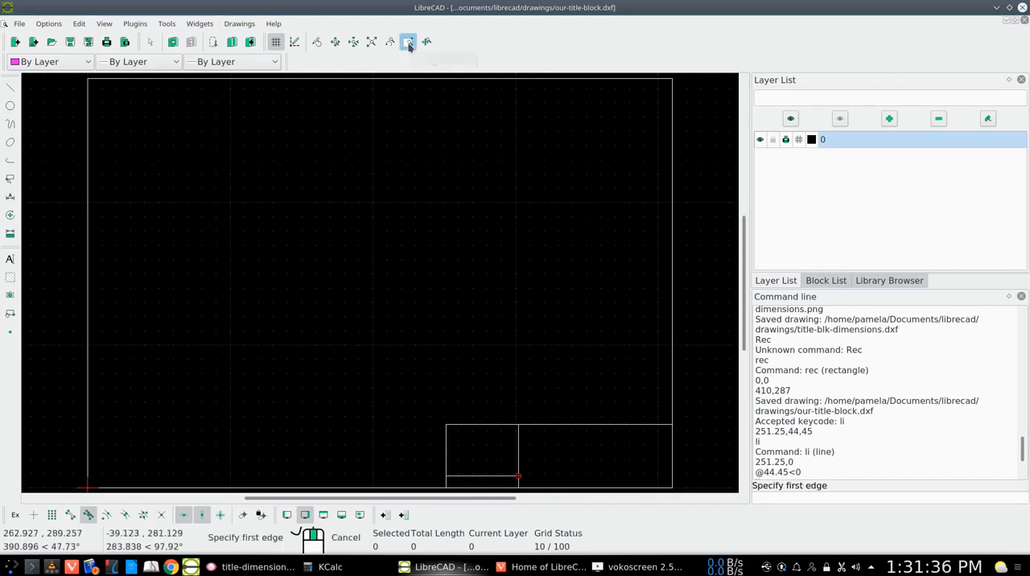
pyautogui.click(697, 404)
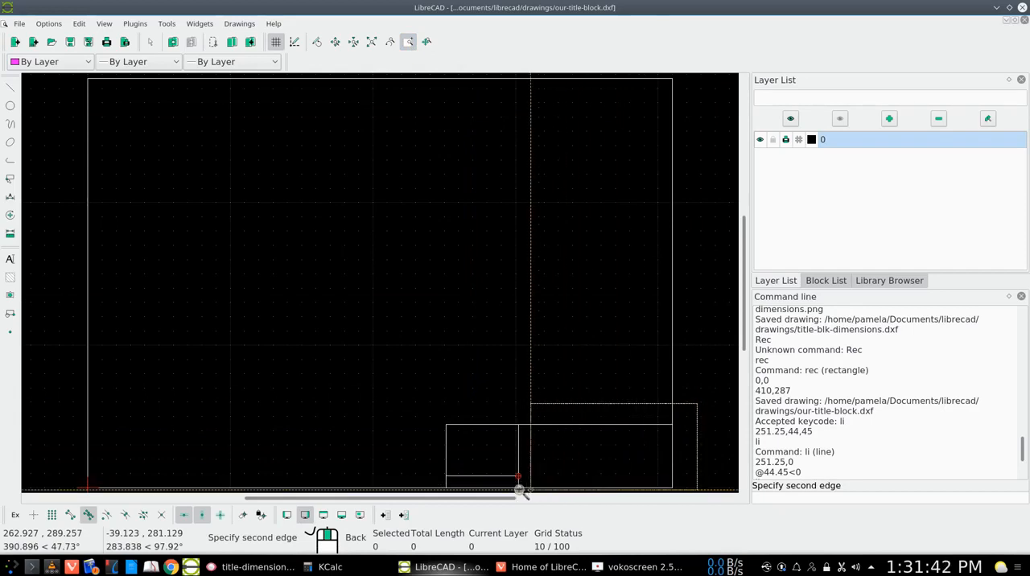
pyautogui.click(438, 490)
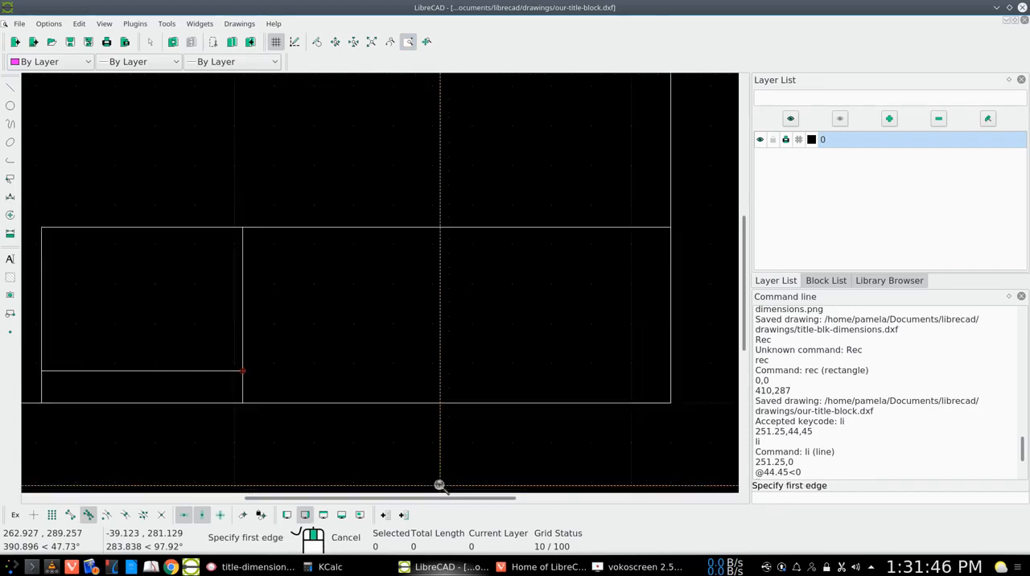
pyautogui.rightClick(415, 416)
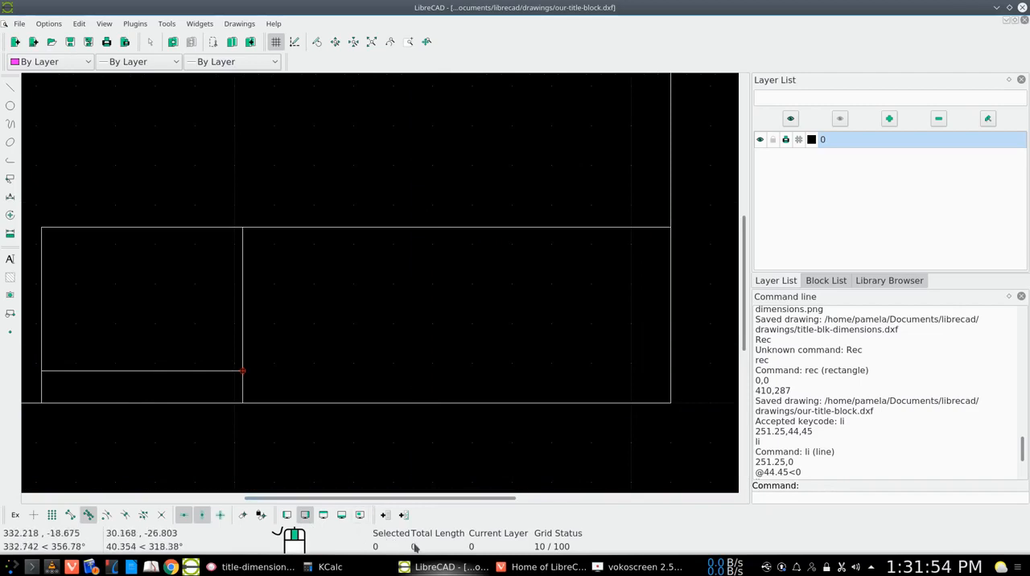
pyautogui.click(245, 567)
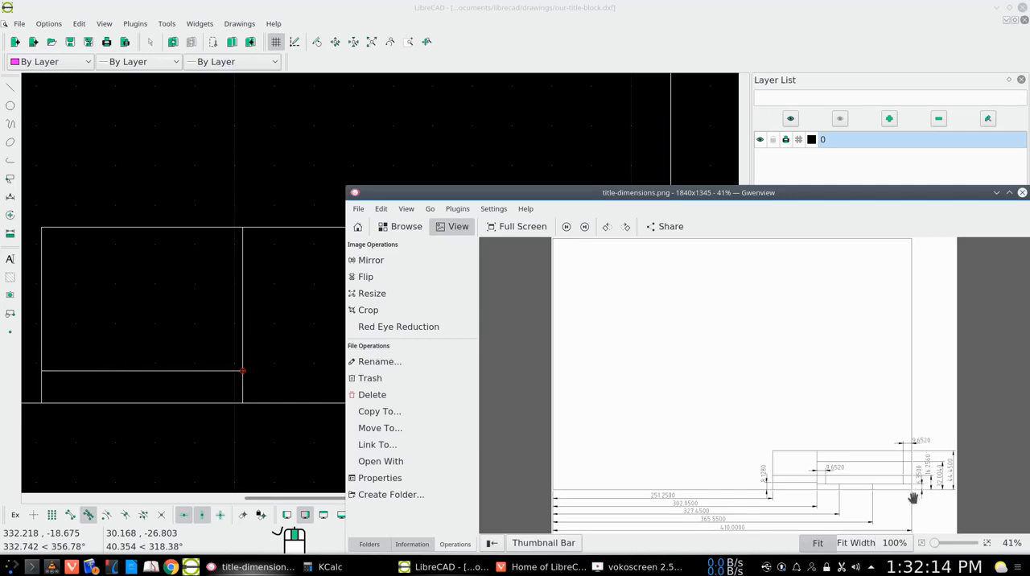
pyautogui.click(996, 194)
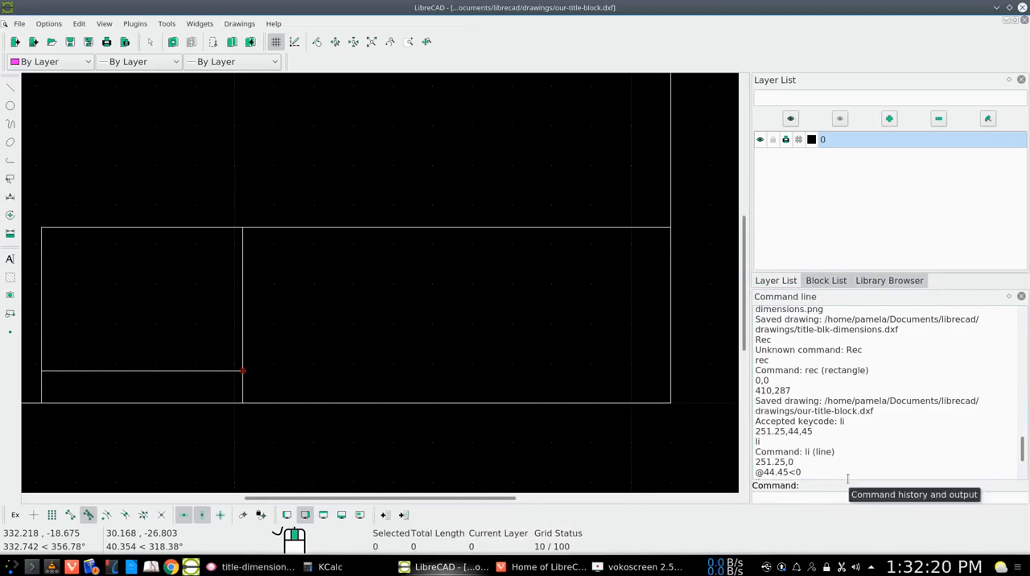
# - Draw a horizontal line from 302.05,6.35 on the vertical divider to the right border, and end the line command
pyautogui.press('Up')
pyautogui.press('Up')
pyautogui.press('Up')
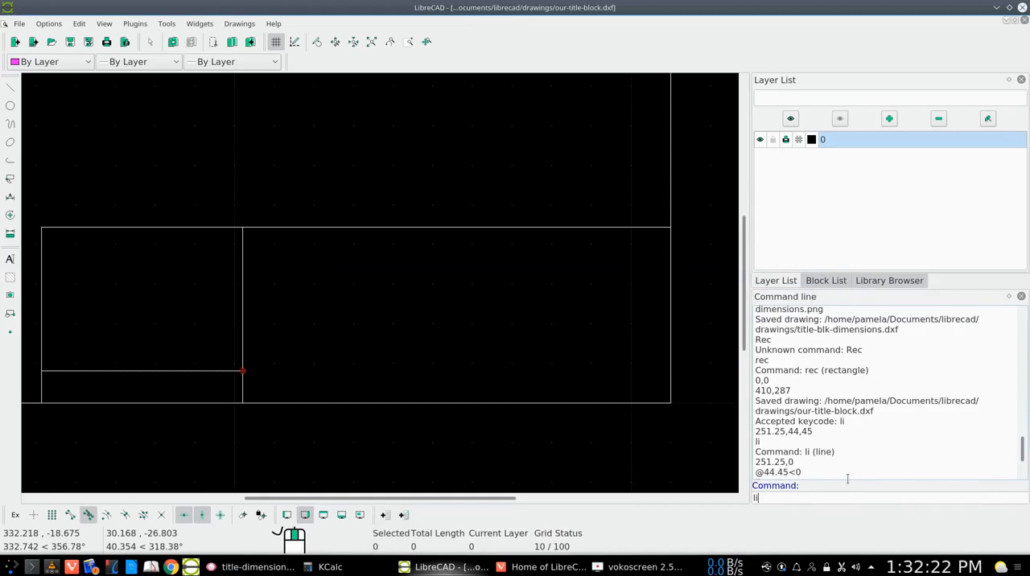
pyautogui.press('Return')
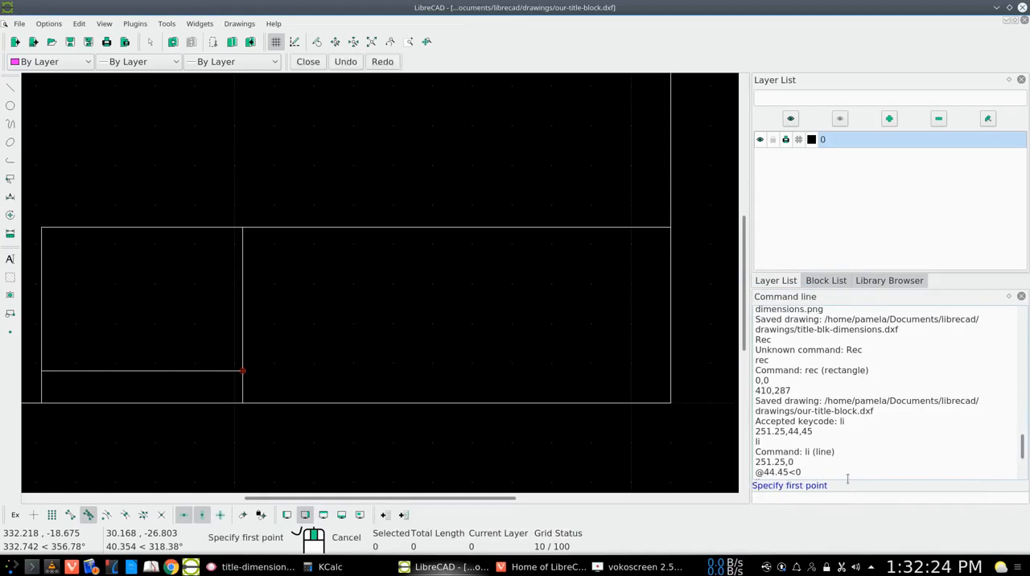
pyautogui.press('Up')
pyautogui.press('Up')
pyautogui.press('Up')
pyautogui.press('Up')
pyautogui.write('6.35')
pyautogui.press('Return')
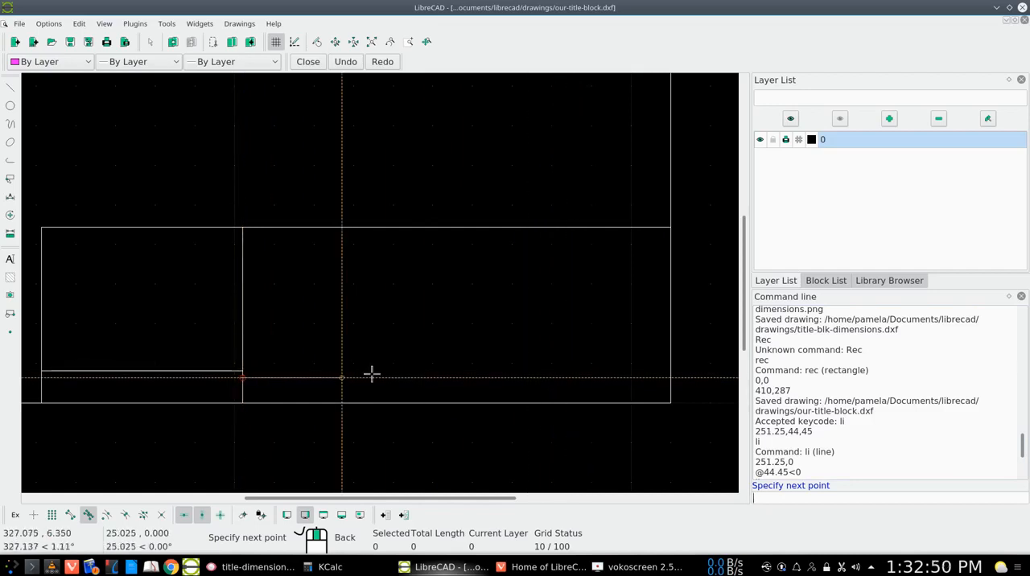
pyautogui.click(670, 378)
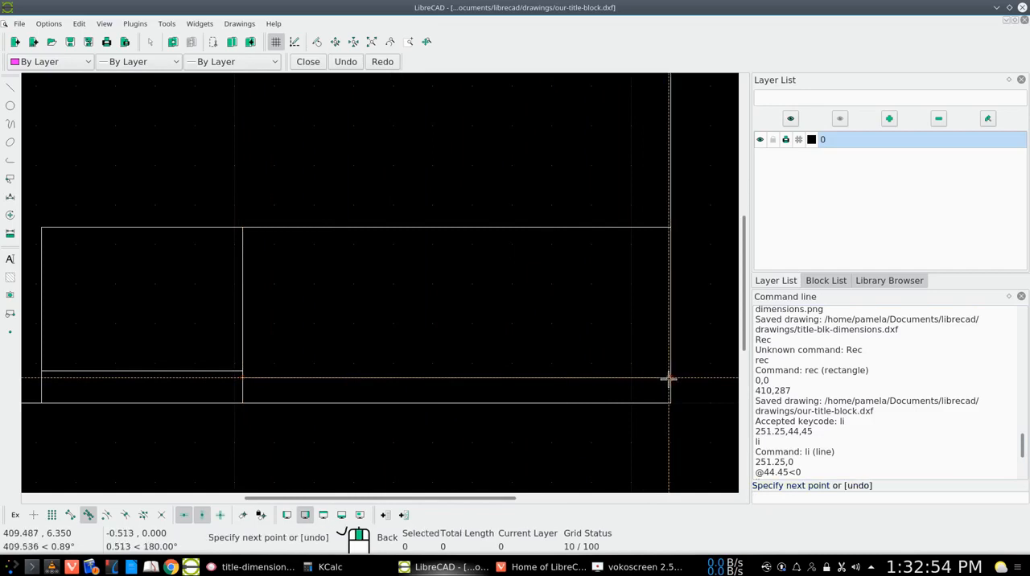
pyautogui.rightClick(668, 378)
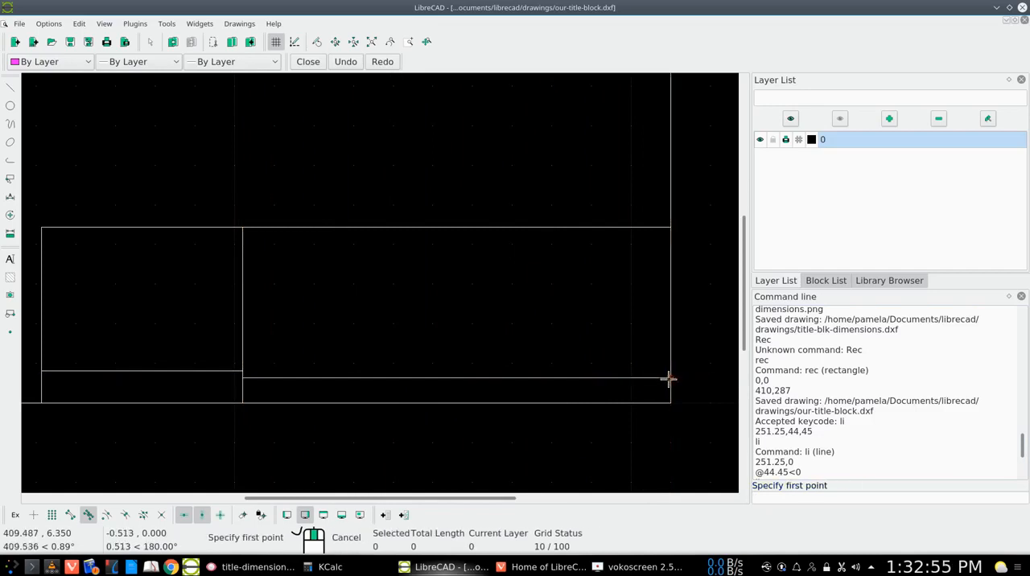
pyautogui.rightClick(640, 425)
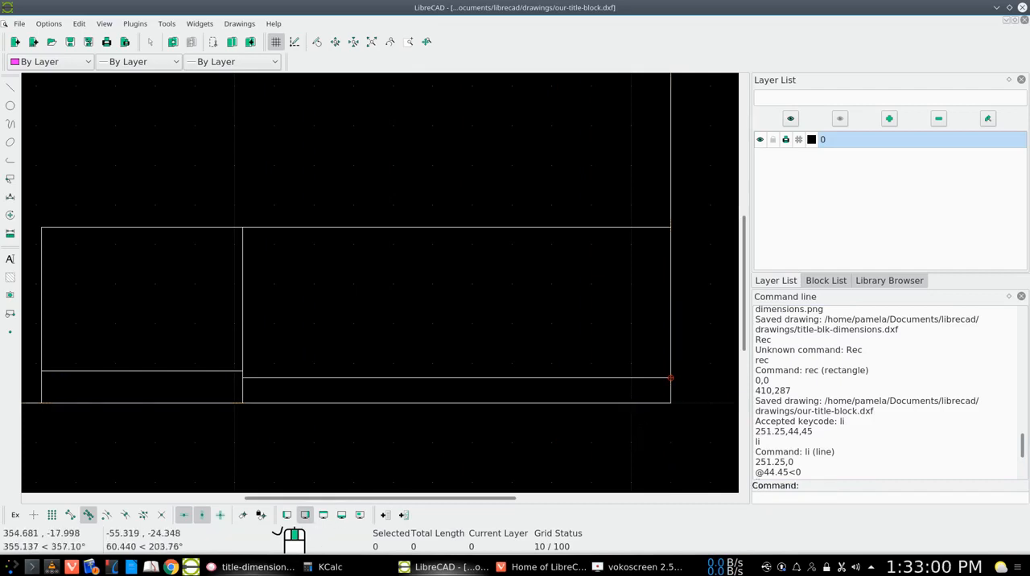
# - Check title-dimensions.png in Gwenview, return to LibreCAD, and start a line at 251.25,16.256 on the title block's left edge
pyautogui.click(241, 513)
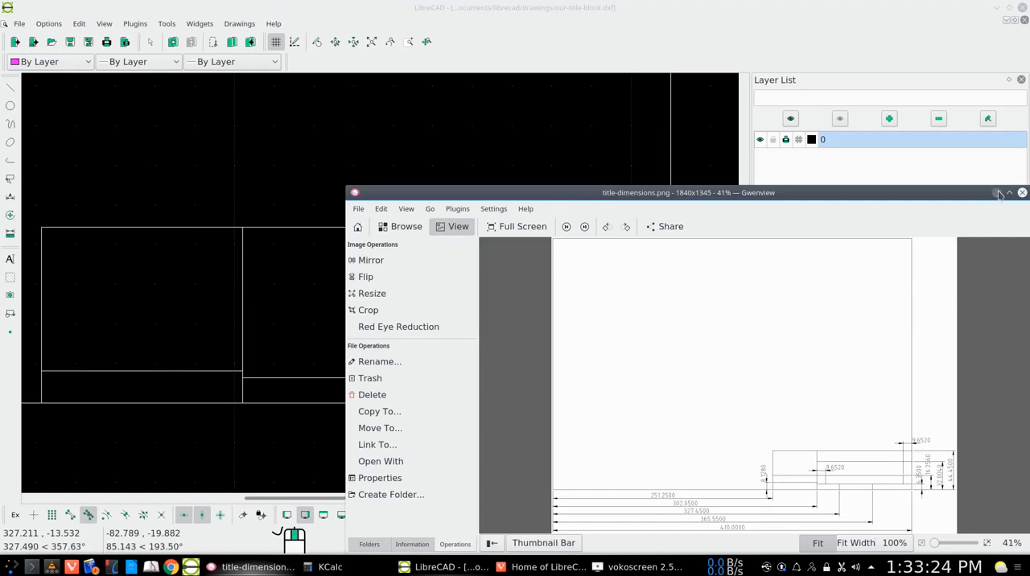
pyautogui.click(998, 193)
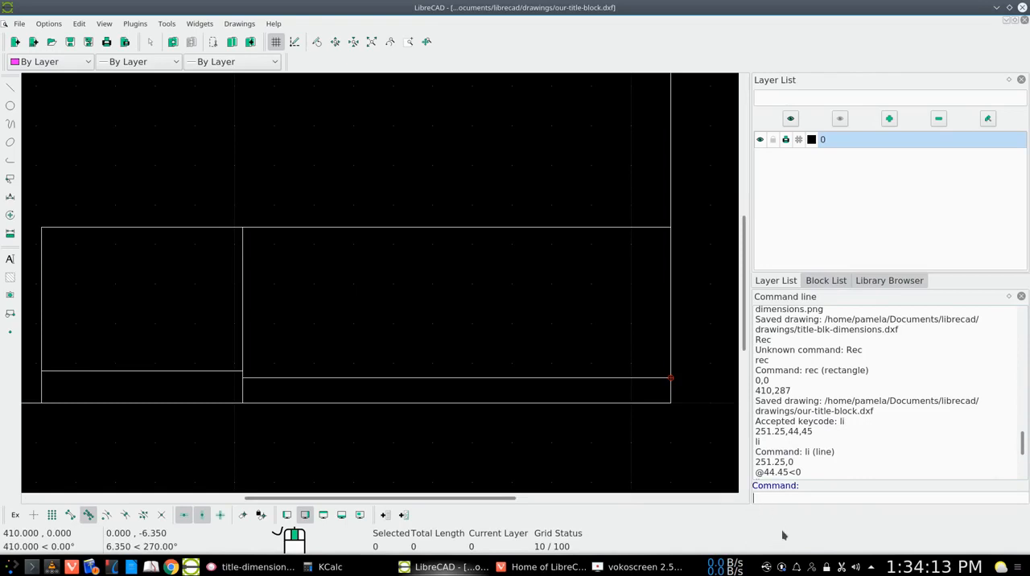
pyautogui.write('302.05,0')
pyautogui.press('Up')
pyautogui.press('Return')
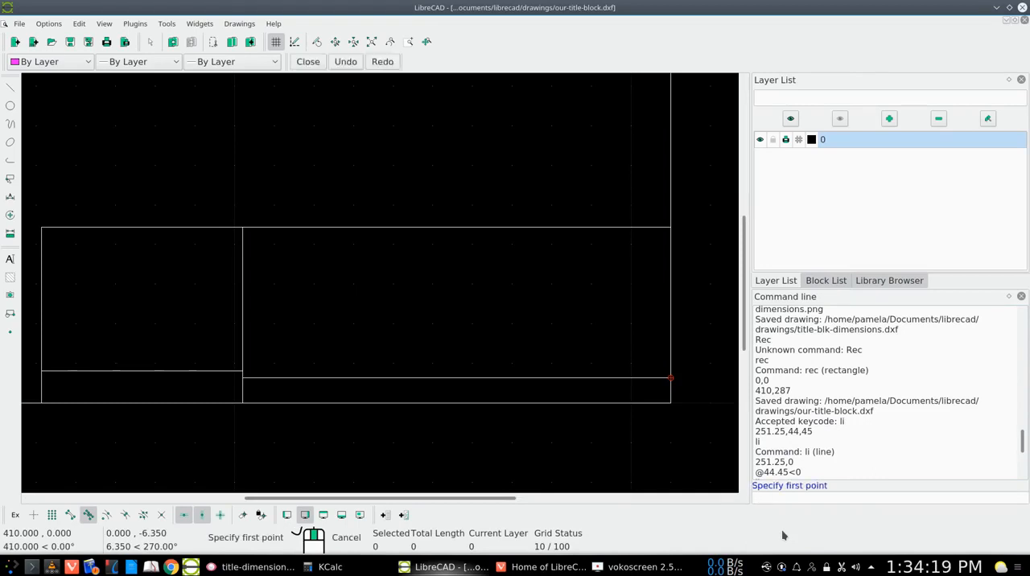
pyautogui.write('302.05,6.35')
pyautogui.press('BackSpace')
pyautogui.press('BackSpace')
pyautogui.press('BackSpace')
pyautogui.press('BackSpace')
pyautogui.press('BackSpace')
pyautogui.press('BackSpace')
pyautogui.press('BackSpace')
pyautogui.press('BackSpace')
pyautogui.press('BackSpace')
pyautogui.press('BackSpace')
pyautogui.press('BackSpace')
pyautogui.write('251.25,8.128')
pyautogui.press('BackSpace')
pyautogui.press('BackSpace')
pyautogui.press('BackSpace')
pyautogui.press('BackSpace')
pyautogui.write('16.256')
pyautogui.press('Return')
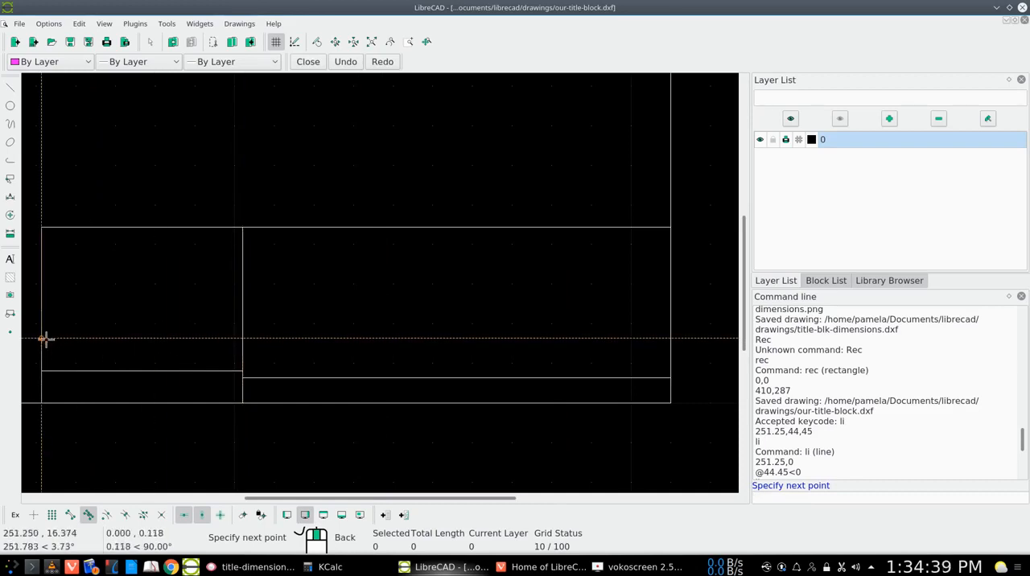
# - Run the line horizontally across the title block to the right border at 410,16.256, and end the line command
pyautogui.click(669, 338)
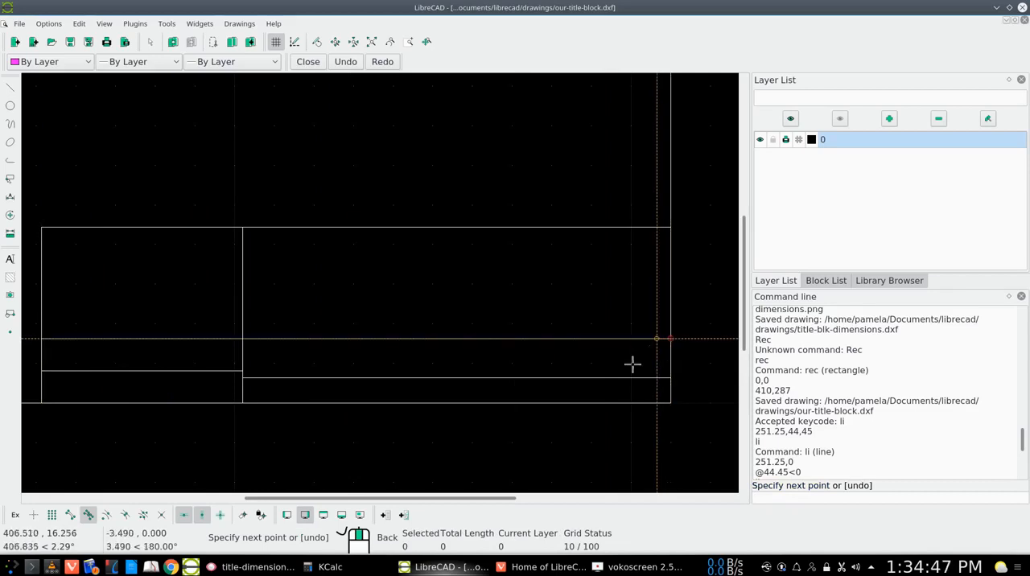
pyautogui.click(201, 516)
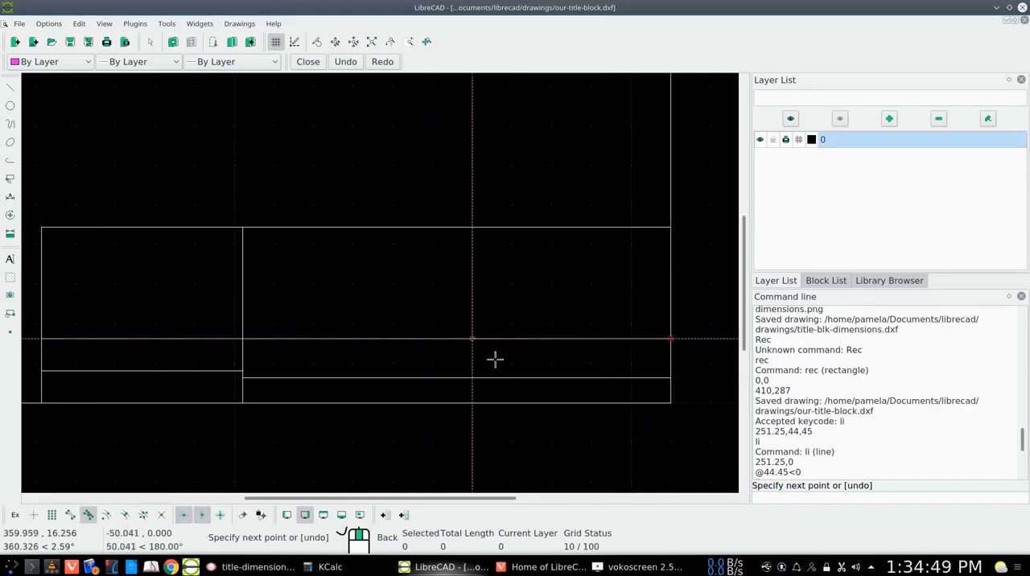
pyautogui.rightClick(558, 339)
pyautogui.rightClick(621, 376)
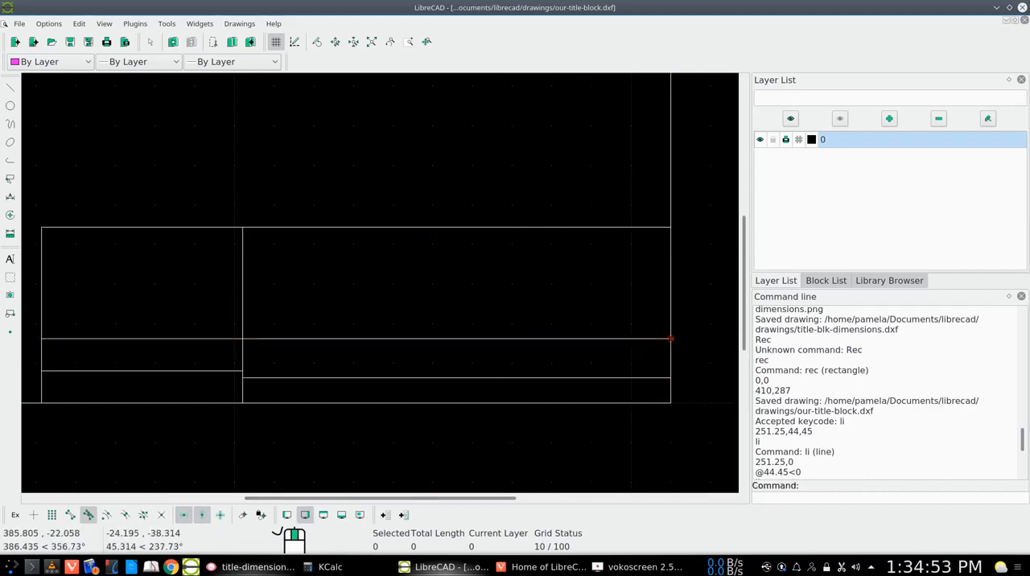
# - Check title-dimensions.png, and draw a horizontal line from 302.05,32.004 on the vertical divider to the right border
pyautogui.click(232, 568)
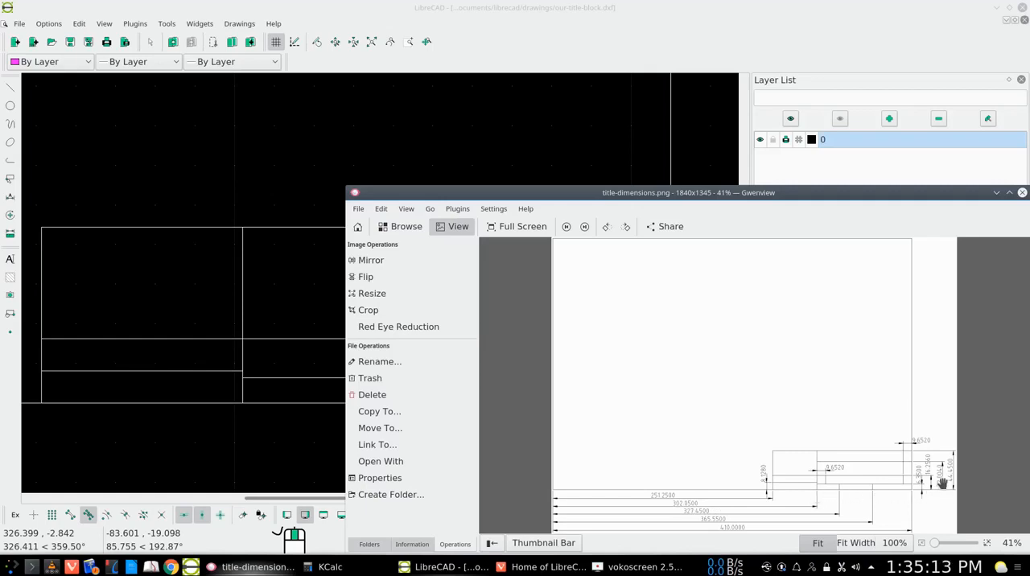
pyautogui.click(996, 193)
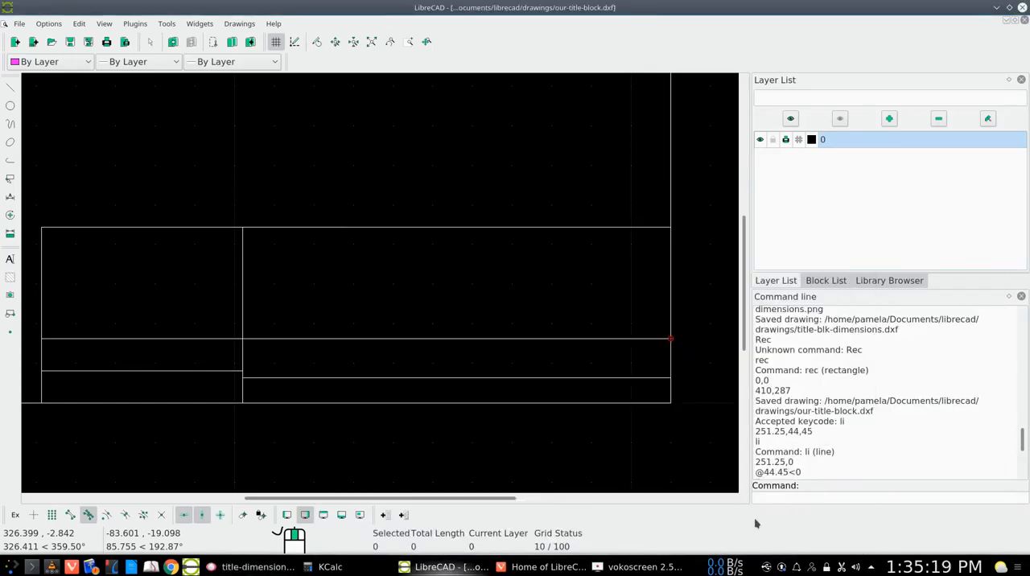
pyautogui.press('Up')
pyautogui.press('Up')
pyautogui.press('Up')
pyautogui.press('Return')
pyautogui.write('302.05,6.35')
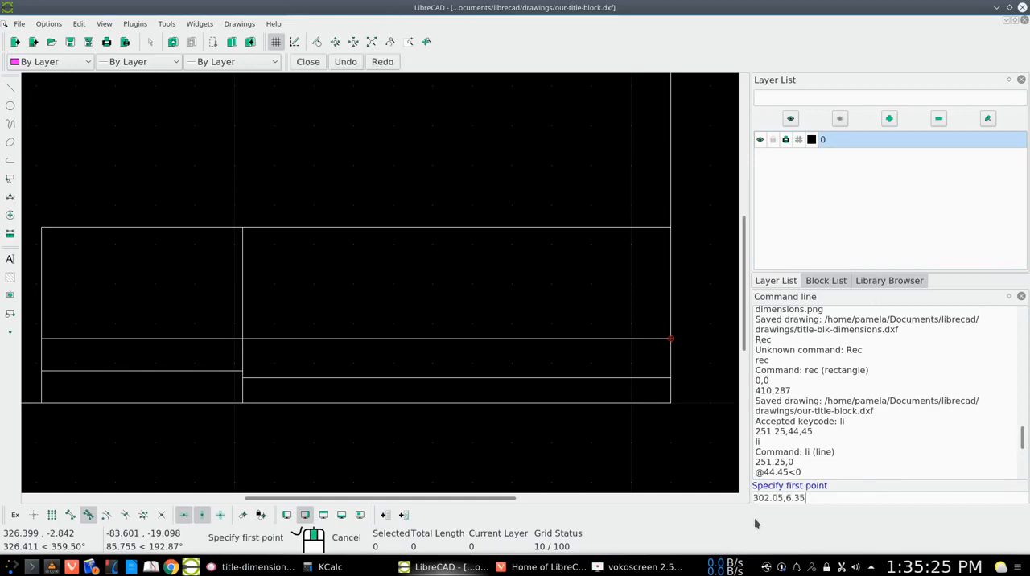
pyautogui.press('BackSpace')
pyautogui.press('BackSpace')
pyautogui.press('BackSpace')
pyautogui.press('BackSpace')
pyautogui.write('32.004')
pyautogui.press('Return')
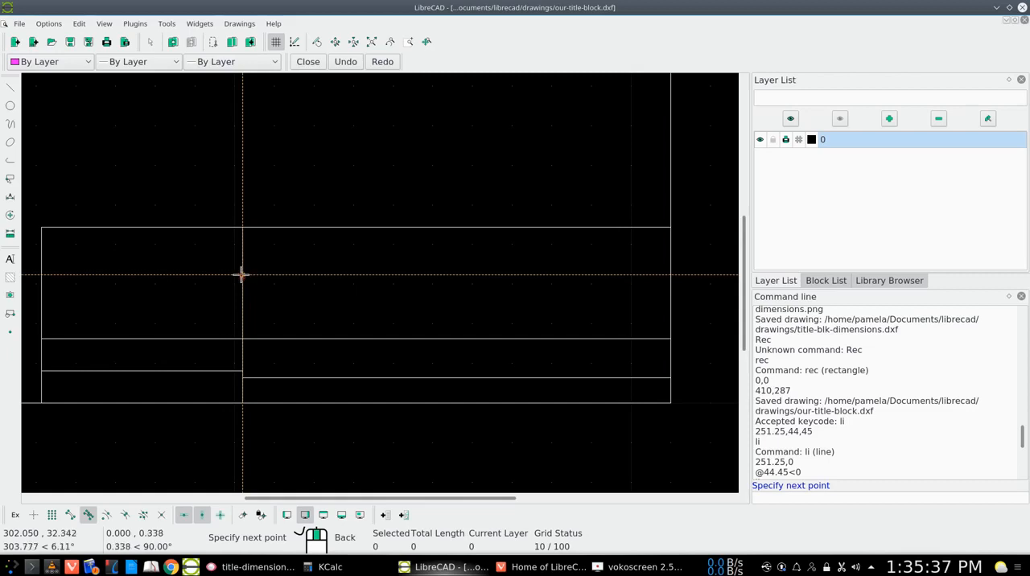
pyautogui.click(670, 276)
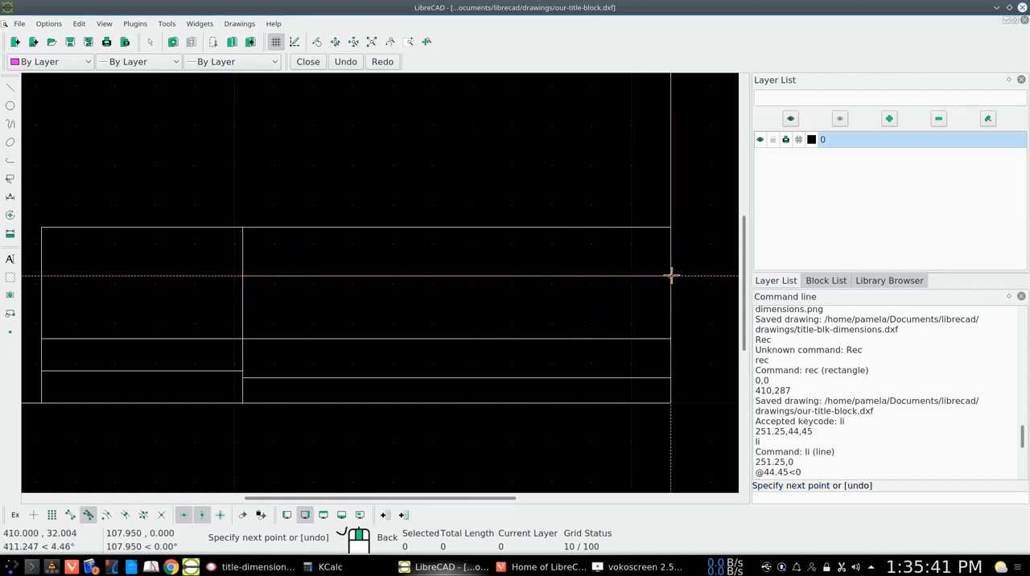
# - End the line command, check title-dimensions.png in Gwenview, and return to LibreCAD
pyautogui.rightClick(670, 276)
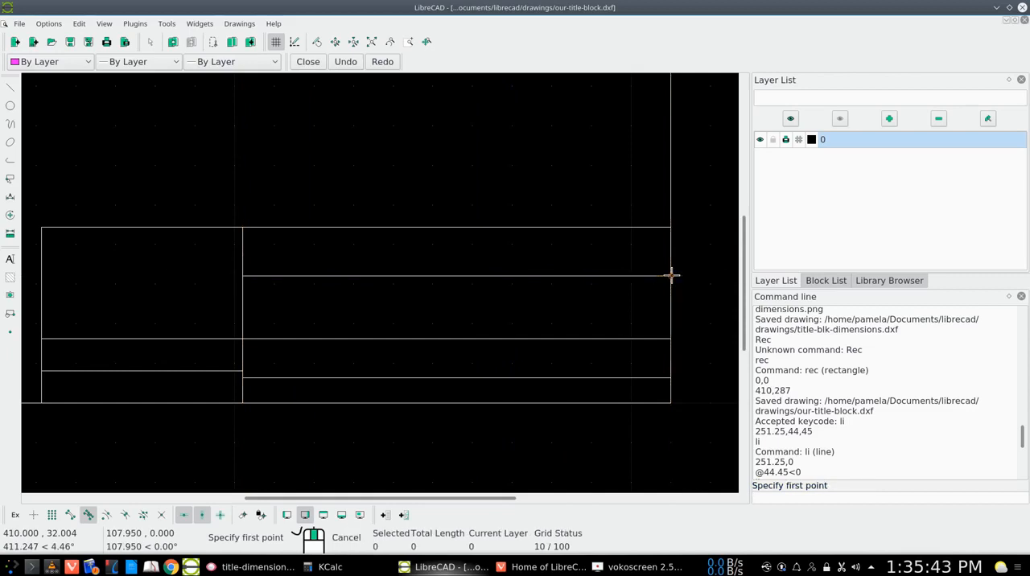
pyautogui.rightClick(675, 311)
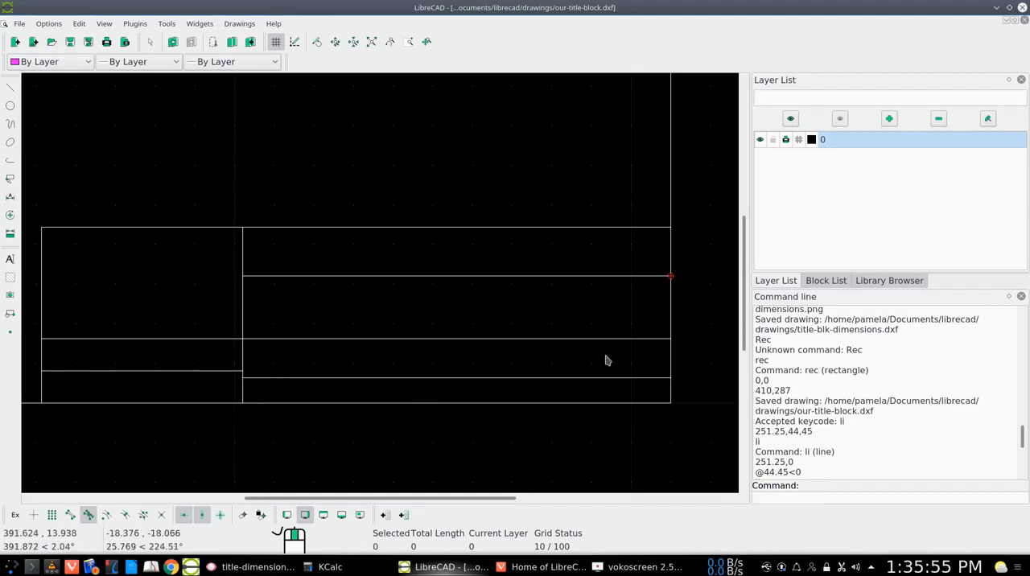
pyautogui.click(240, 566)
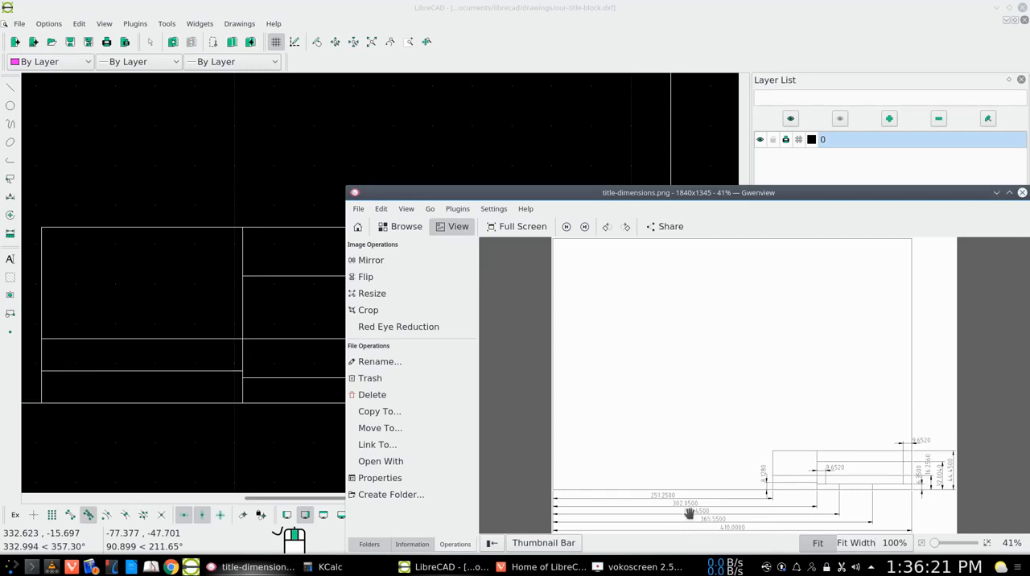
pyautogui.click(996, 192)
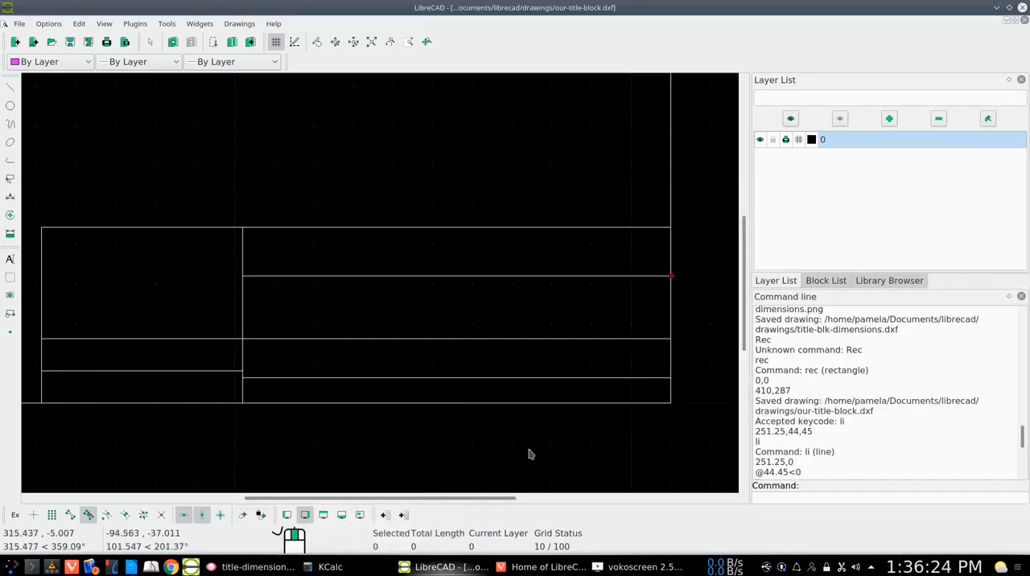
# - Draw a vertical line from 327.05,0 on the bottom border up to the horizontal line at 6.35, and end the line command
pyautogui.write('li')
pyautogui.press('Return')
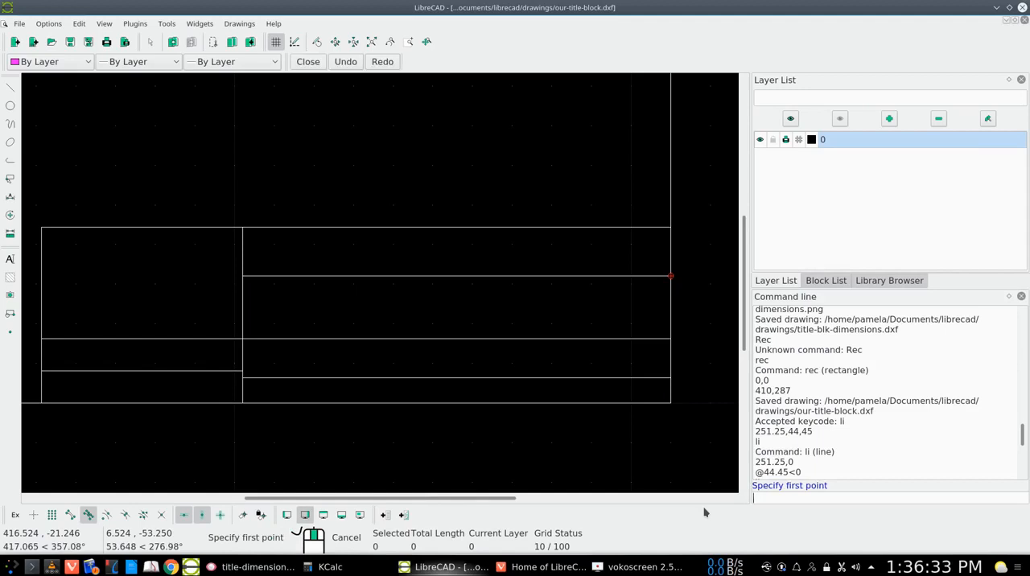
pyautogui.write('32')
pyautogui.write(',0')
pyautogui.press('Return')
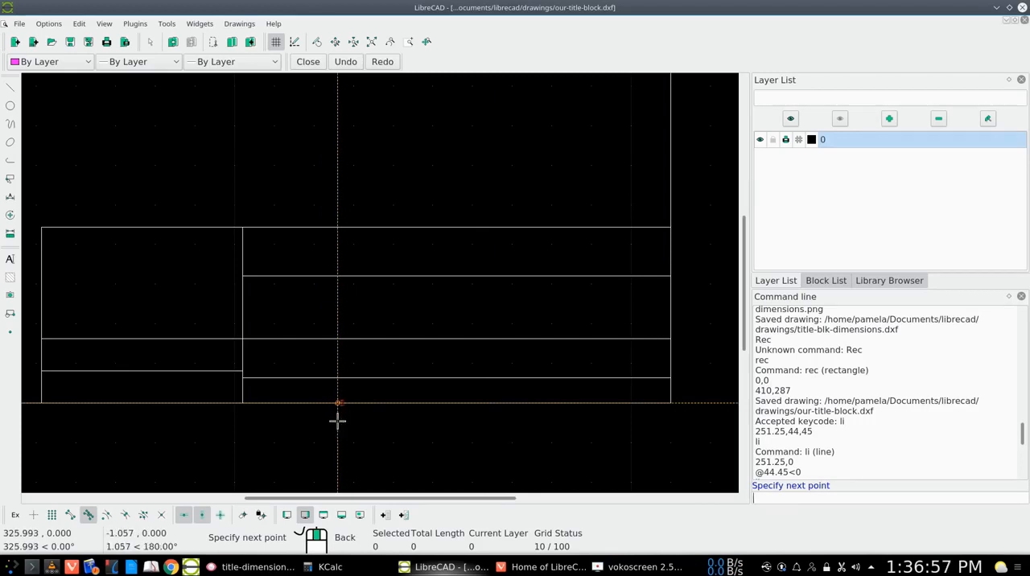
pyautogui.click(343, 378)
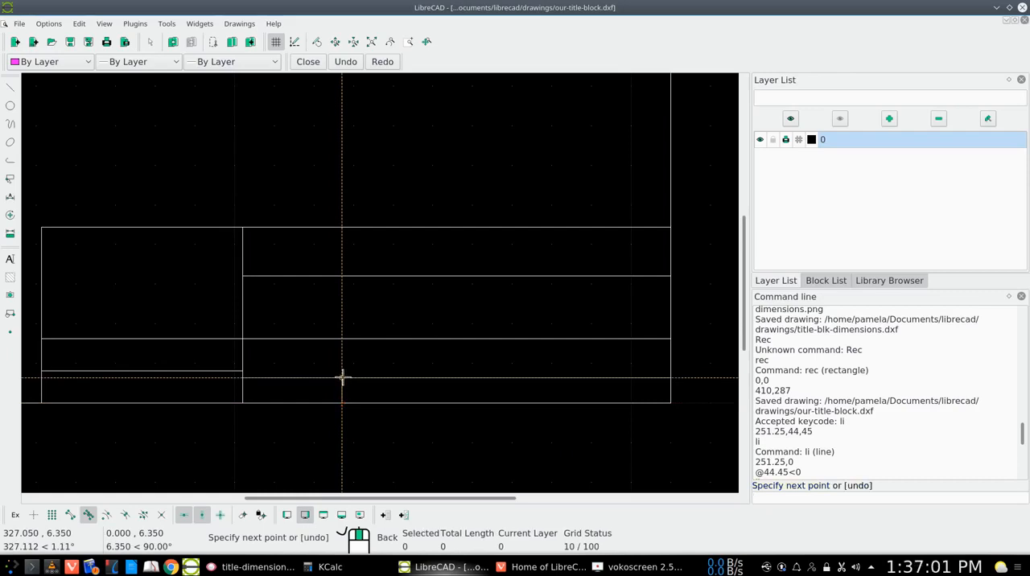
pyautogui.rightClick(343, 377)
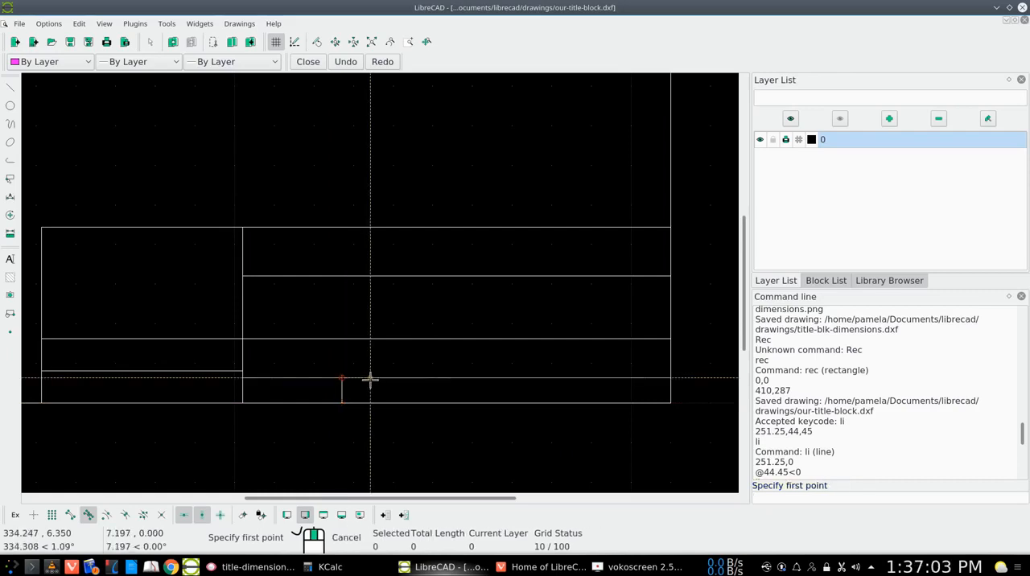
pyautogui.rightClick(369, 382)
# - Compare title-dimensions.png with the entered coordinates in the command history, and undo the vertical line at 327.05
pyautogui.click(232, 566)
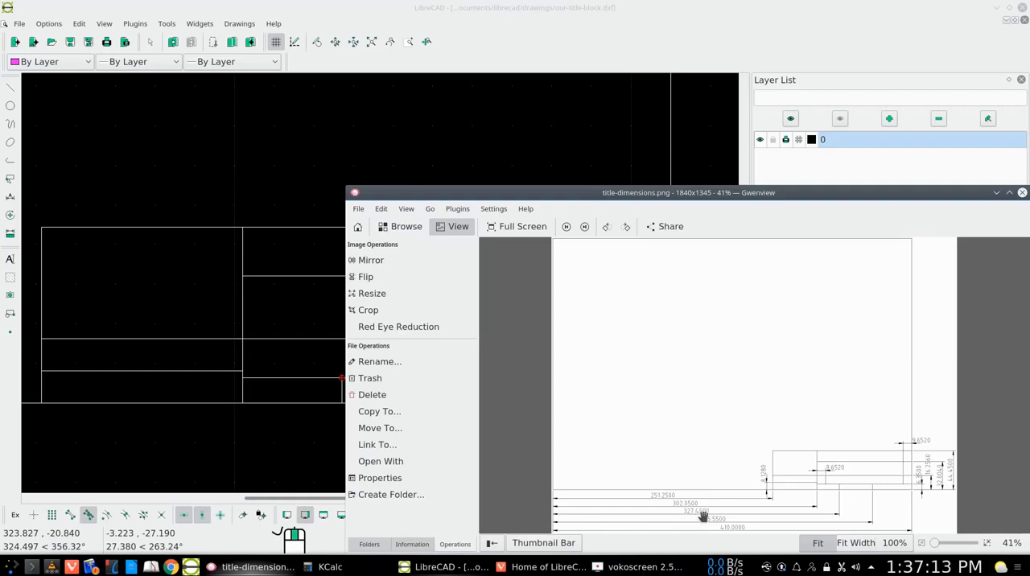
pyautogui.click(997, 192)
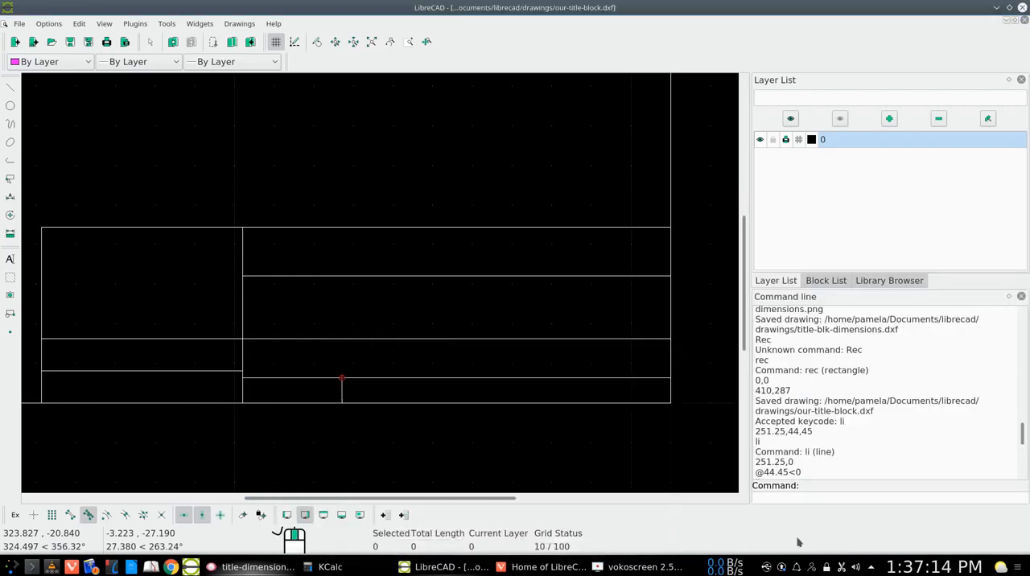
pyautogui.scroll(-5, 866, 442)
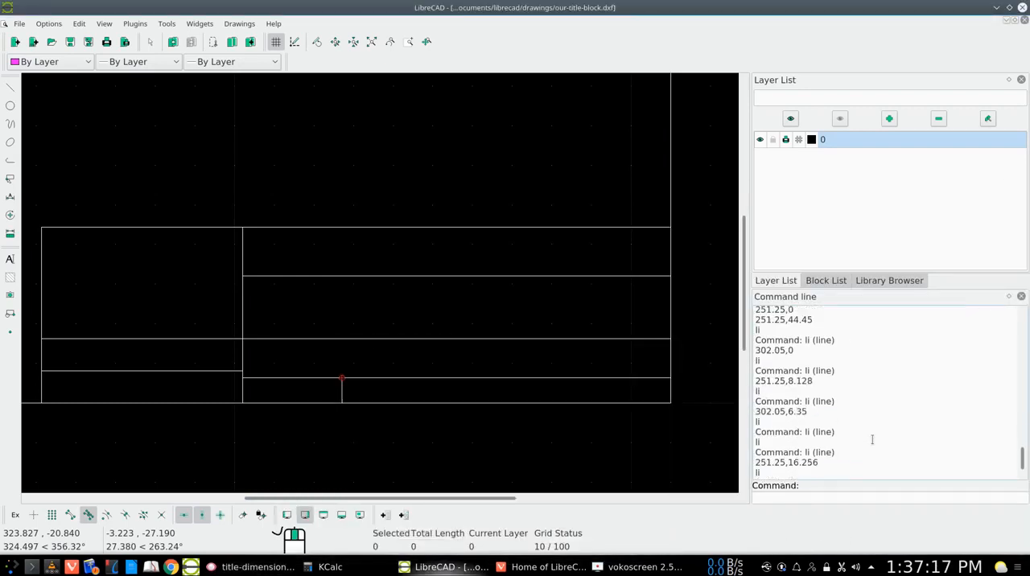
pyautogui.scroll(-2, 837, 459)
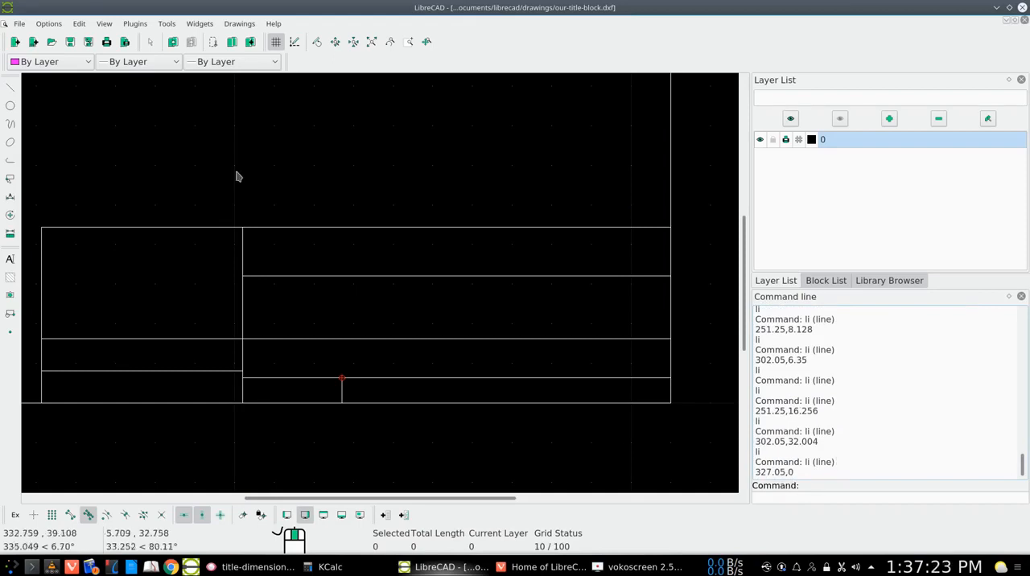
pyautogui.click(172, 48)
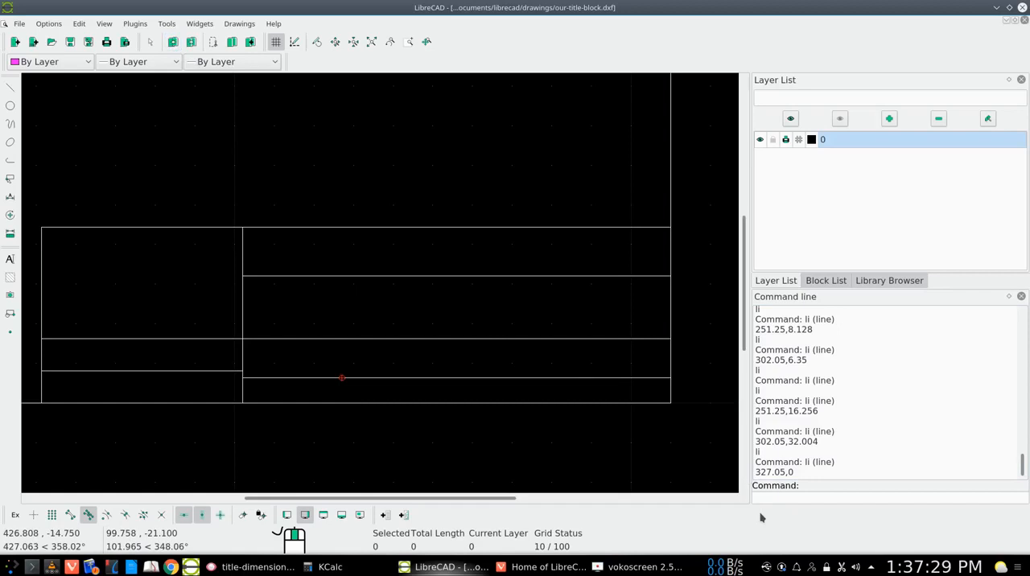
# - Draw a vertical line from 327.45,0 on the bottom border up to the horizontal line at 6.35, and end the line command
pyautogui.press('Up')
pyautogui.press('Up')
pyautogui.press('Return')
pyautogui.press('Up')
pyautogui.press('Up')
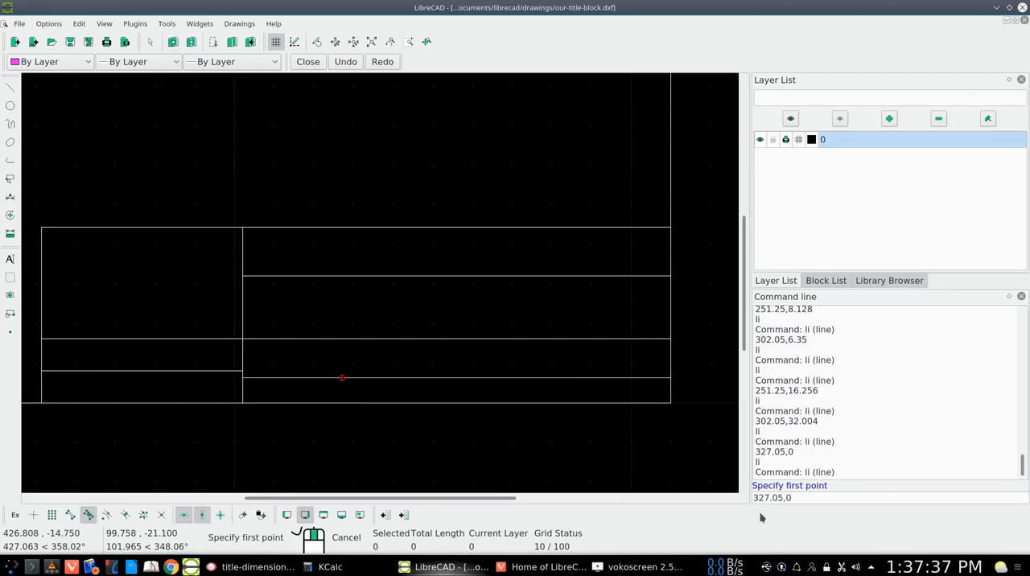
pyautogui.press('BackSpace')
pyautogui.press('BackSpace')
pyautogui.write('45')
pyautogui.press('Return')
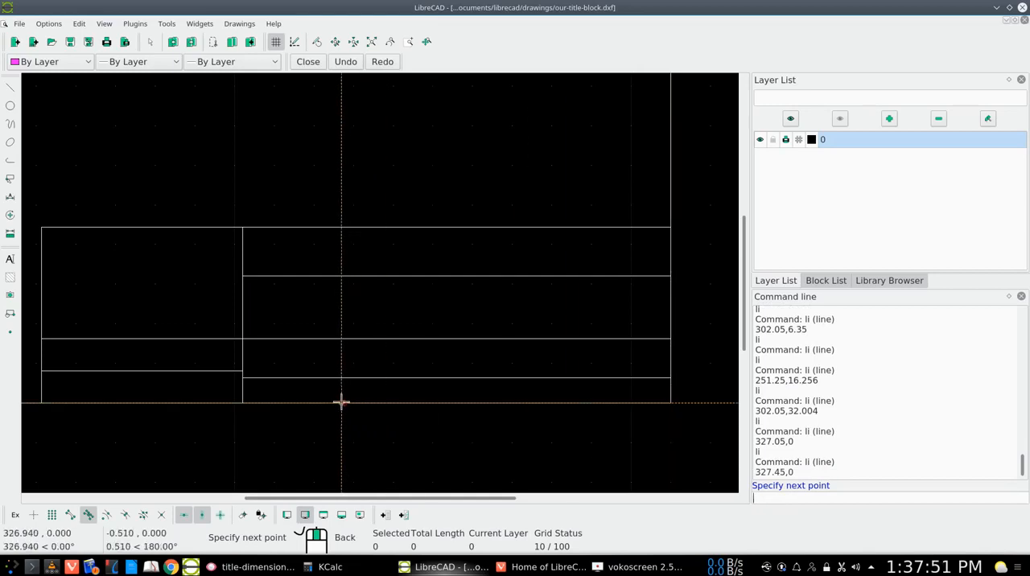
pyautogui.click(345, 378)
pyautogui.rightClick(344, 378)
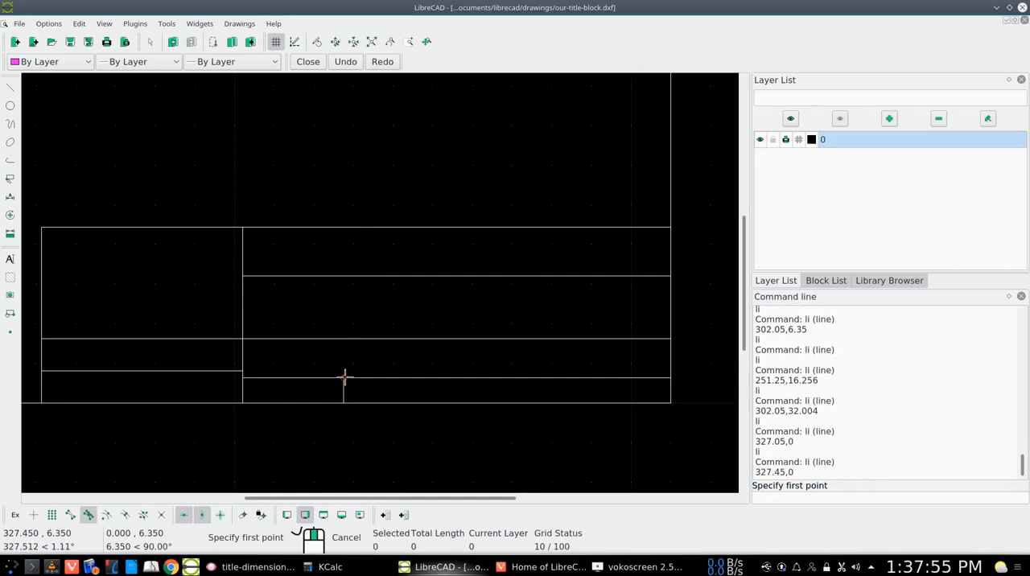
pyautogui.rightClick(344, 378)
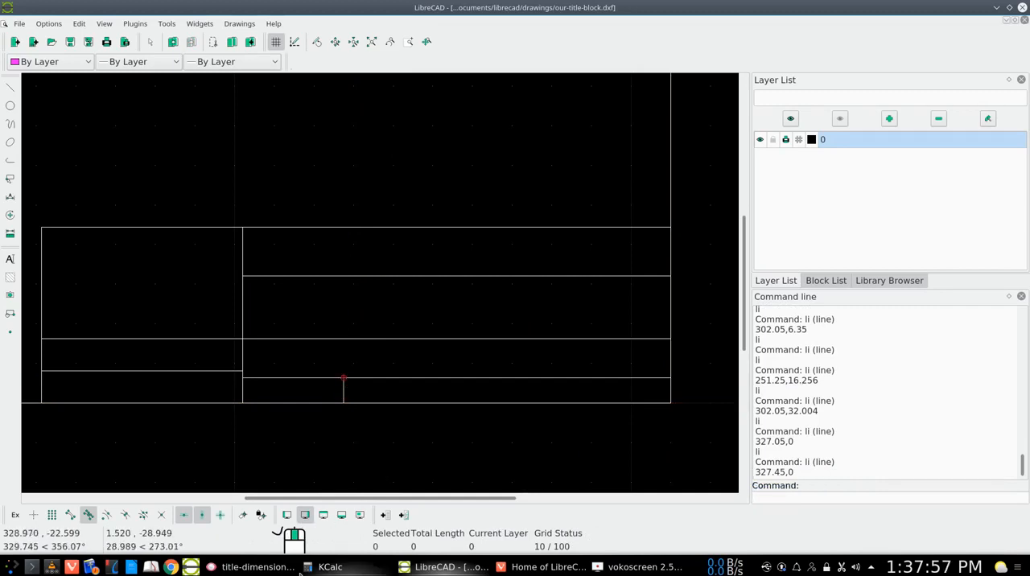
# - Check title-dimensions.png, and draw a vertical line from 365.55,0 on the bottom border up to the horizontal line at 6.35
pyautogui.click(259, 567)
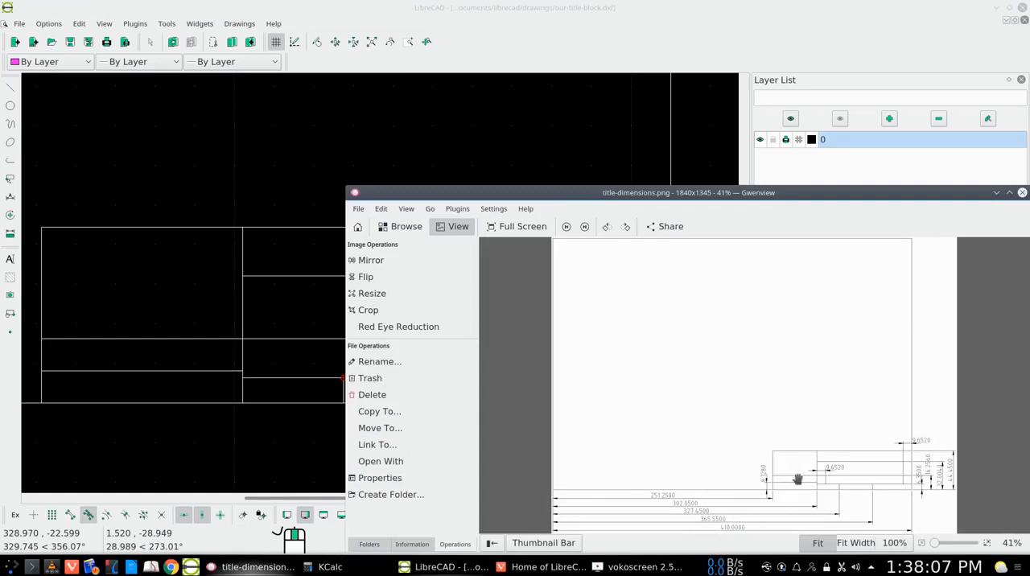
pyautogui.click(996, 193)
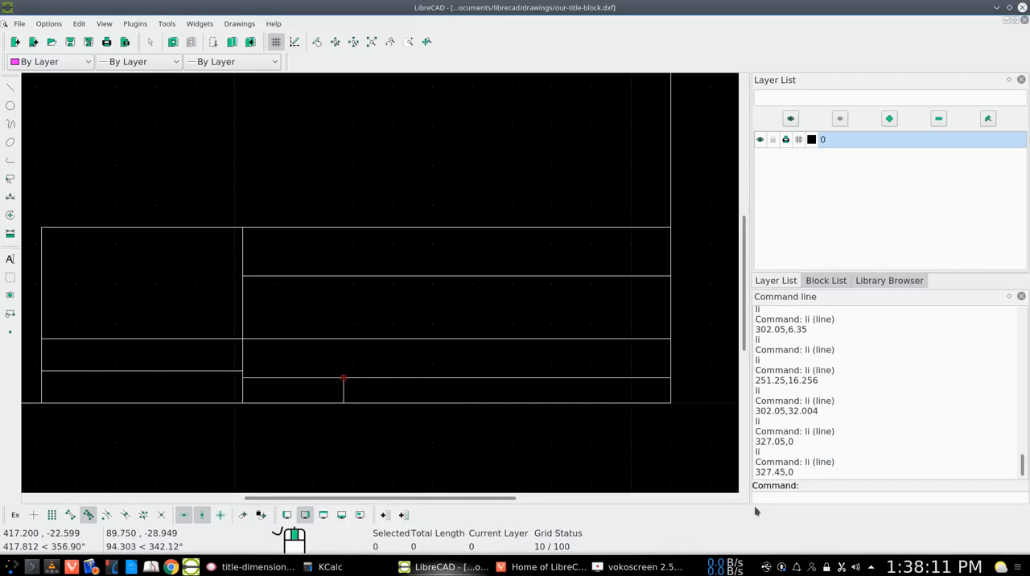
pyautogui.press('Up')
pyautogui.press('Up')
pyautogui.press('Return')
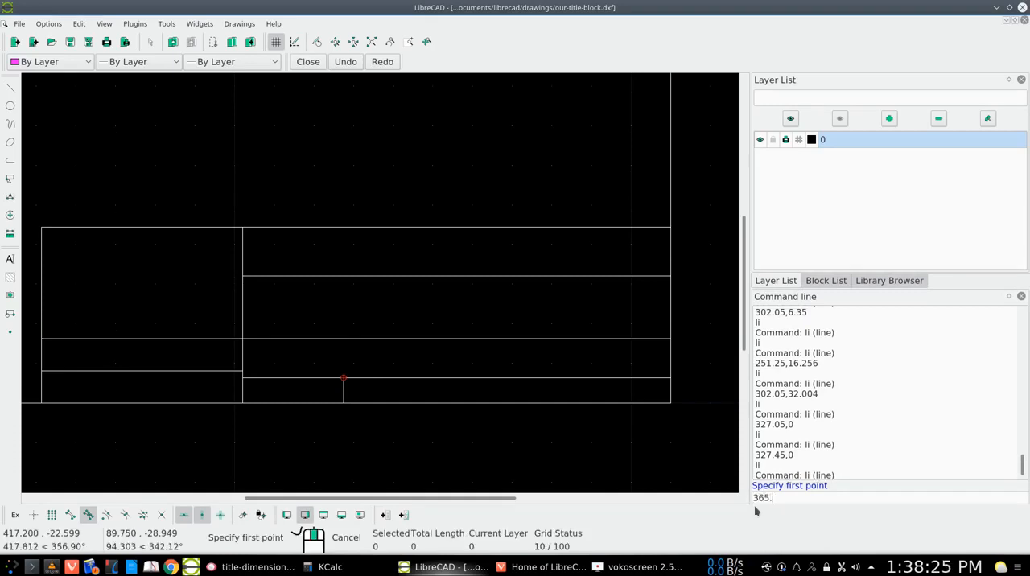
pyautogui.write('0')
pyautogui.press('Return')
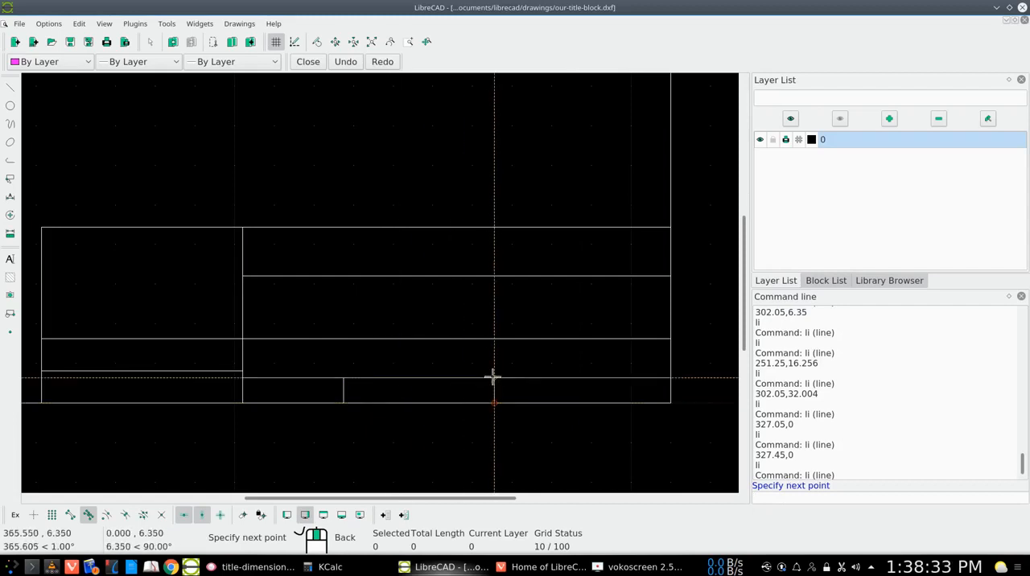
pyautogui.click(493, 377)
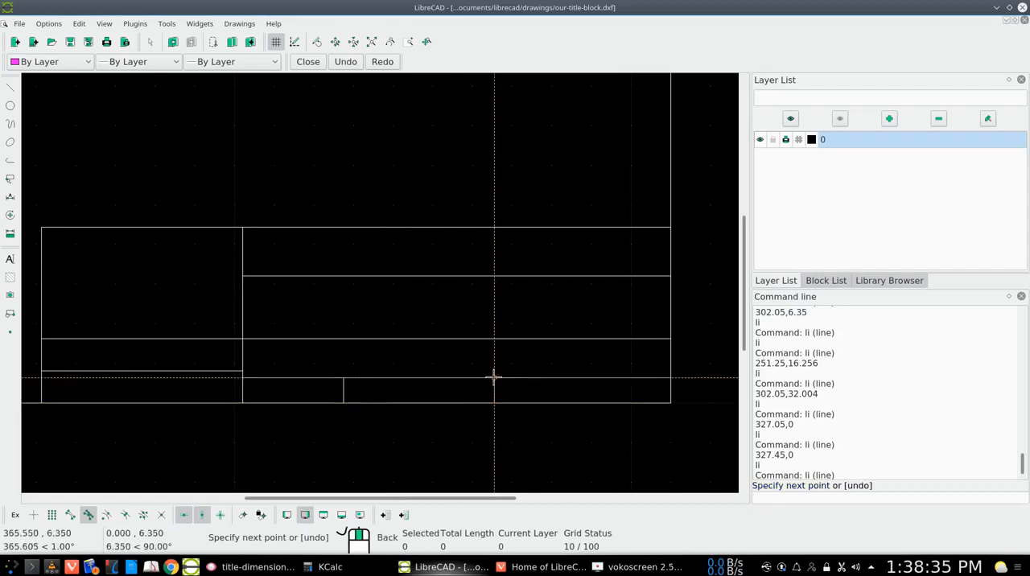
pyautogui.rightClick(493, 377)
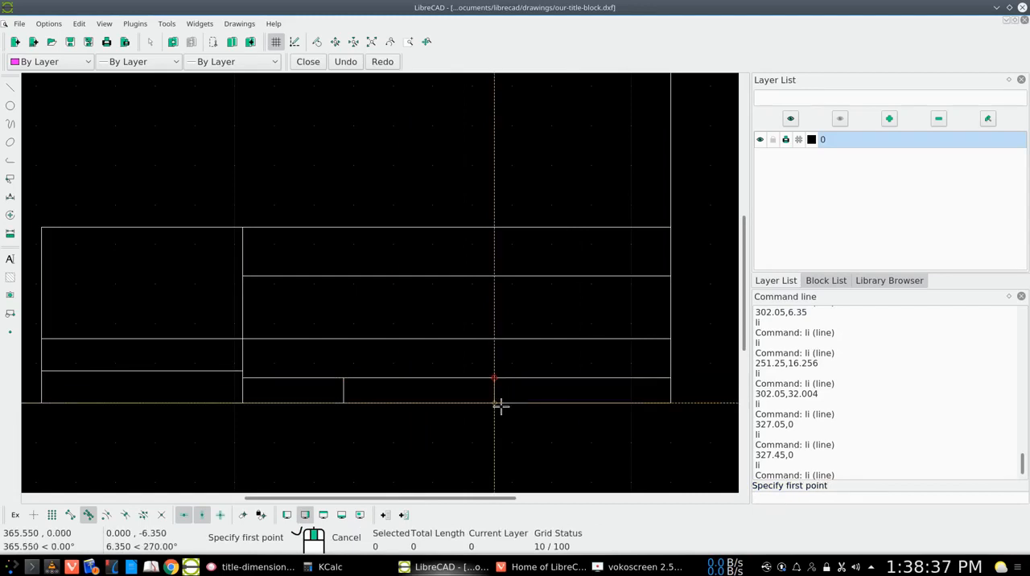
pyautogui.rightClick(499, 407)
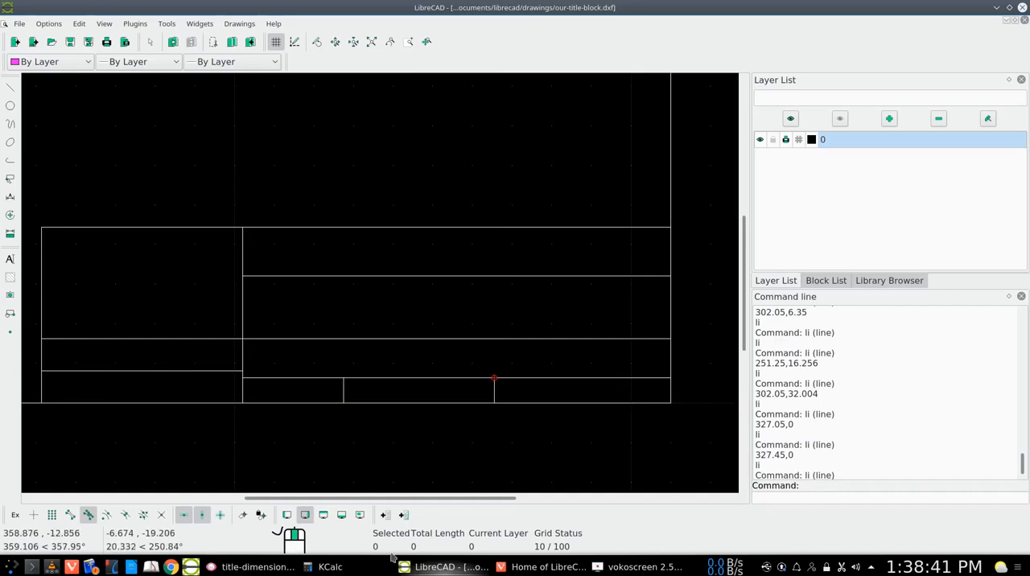
pyautogui.scroll(-1, 840, 451)
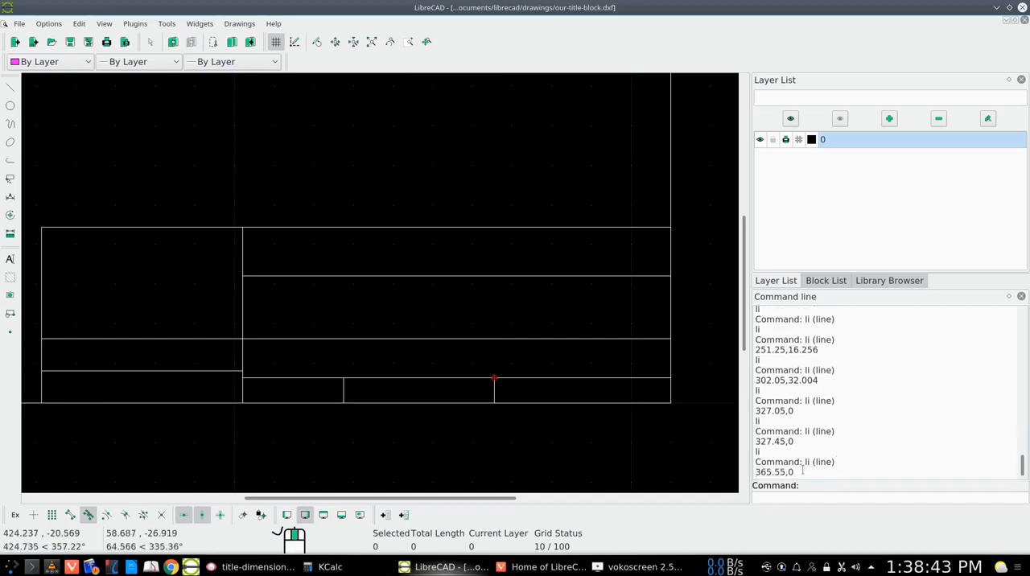
# - Check title-dimensions.png in Gwenview, switch to KCalc, clear the calculator and enter 302.05
pyautogui.click(258, 567)
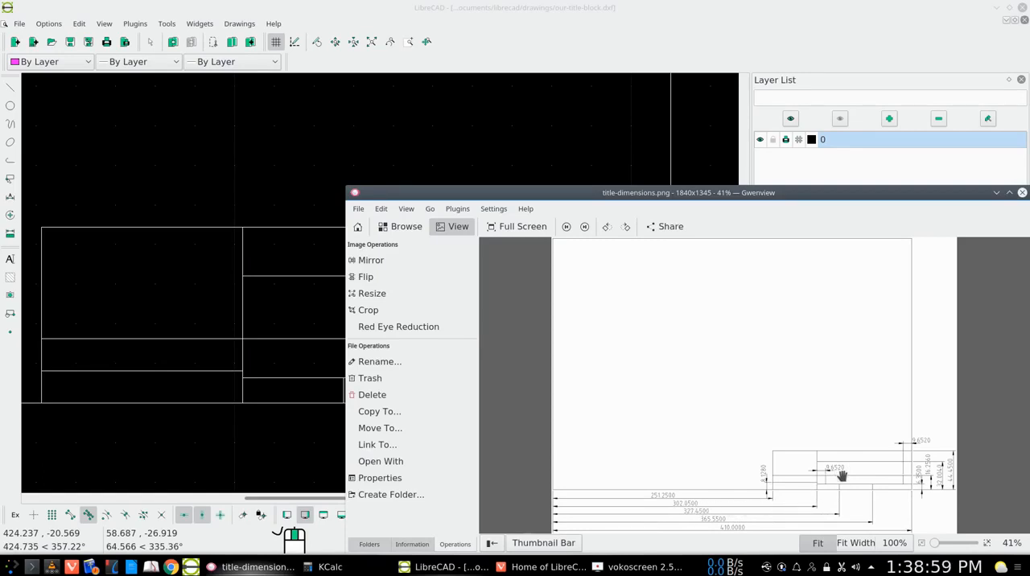
pyautogui.click(326, 568)
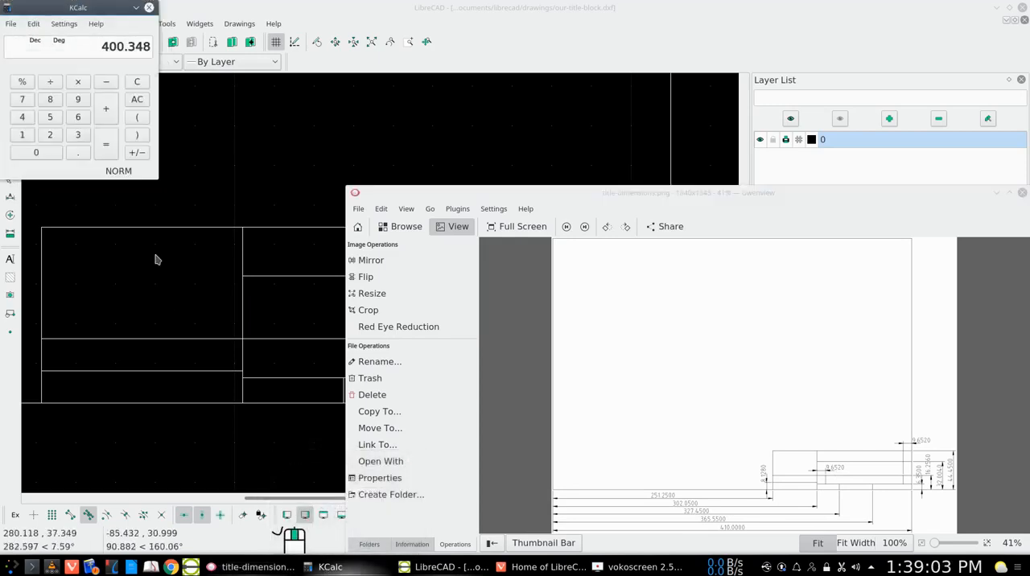
pyautogui.click(137, 99)
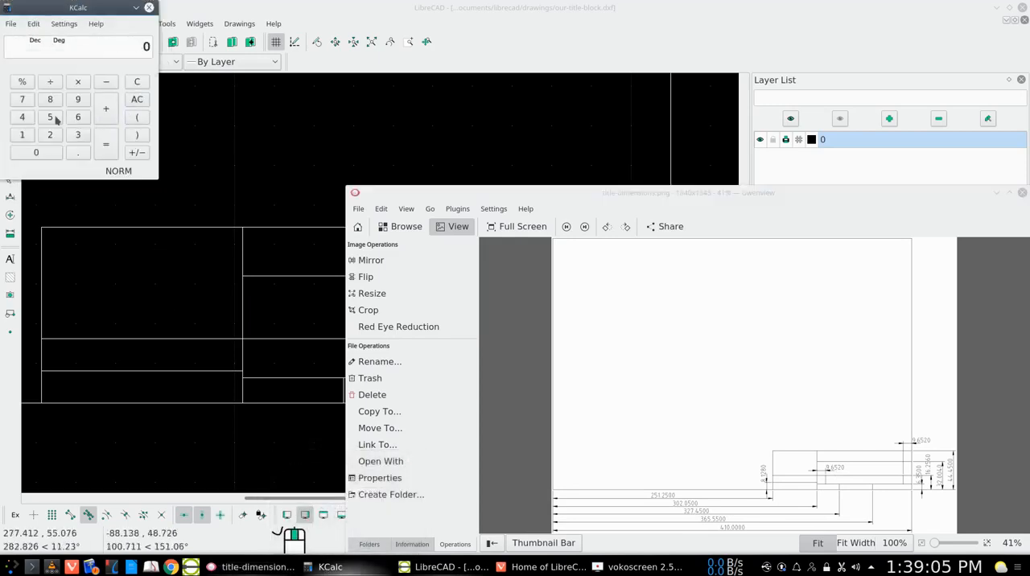
pyautogui.click(77, 134)
pyautogui.click(43, 154)
pyautogui.click(50, 134)
pyautogui.click(78, 152)
pyautogui.click(48, 152)
pyautogui.click(51, 117)
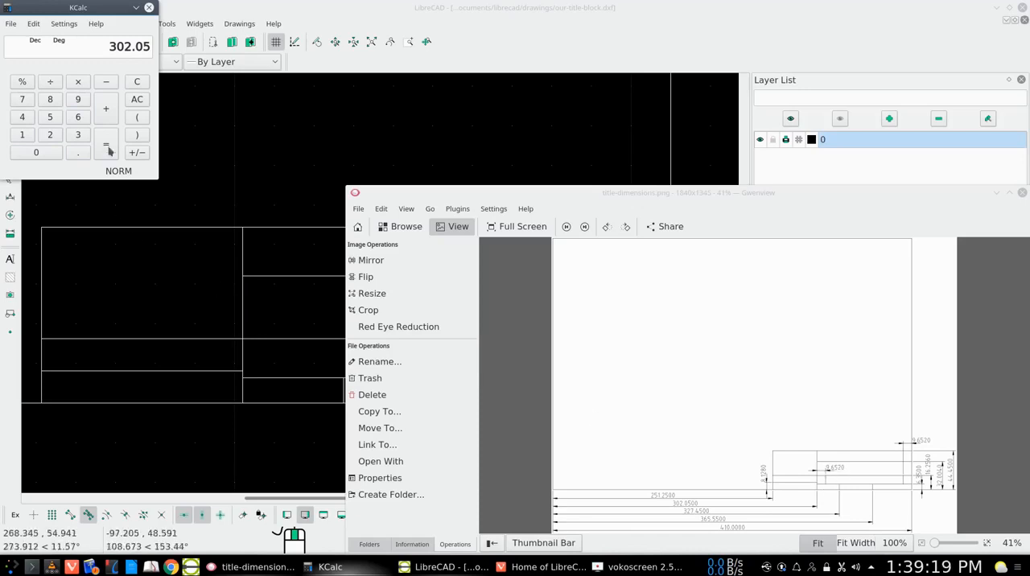
# - Add 9.652 to the 302.05 in KCalc, and return to title-dimensions.png in Gwenview
pyautogui.click(78, 100)
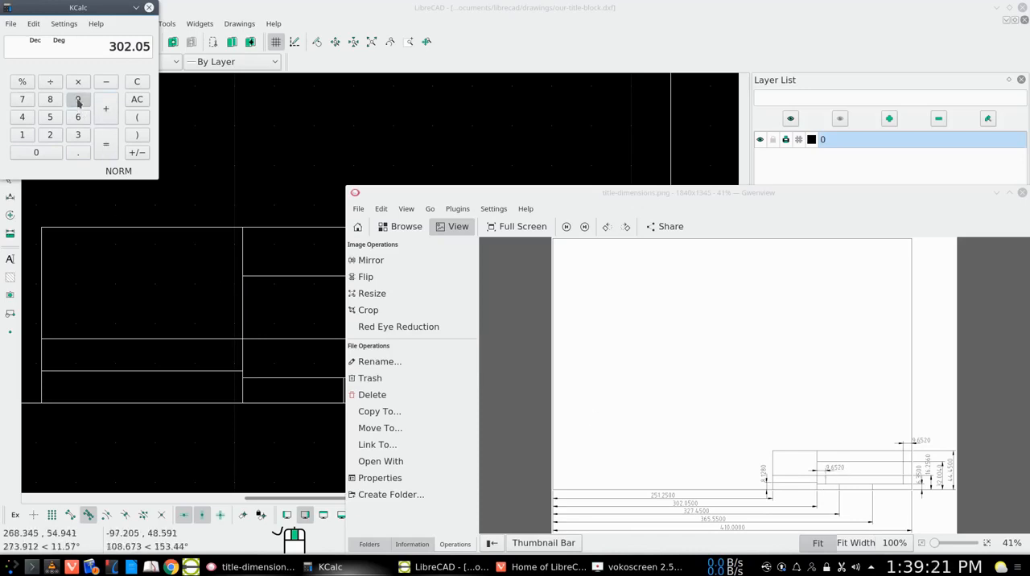
pyautogui.click(78, 152)
pyautogui.click(78, 117)
pyautogui.click(50, 117)
pyautogui.click(50, 135)
pyautogui.click(107, 145)
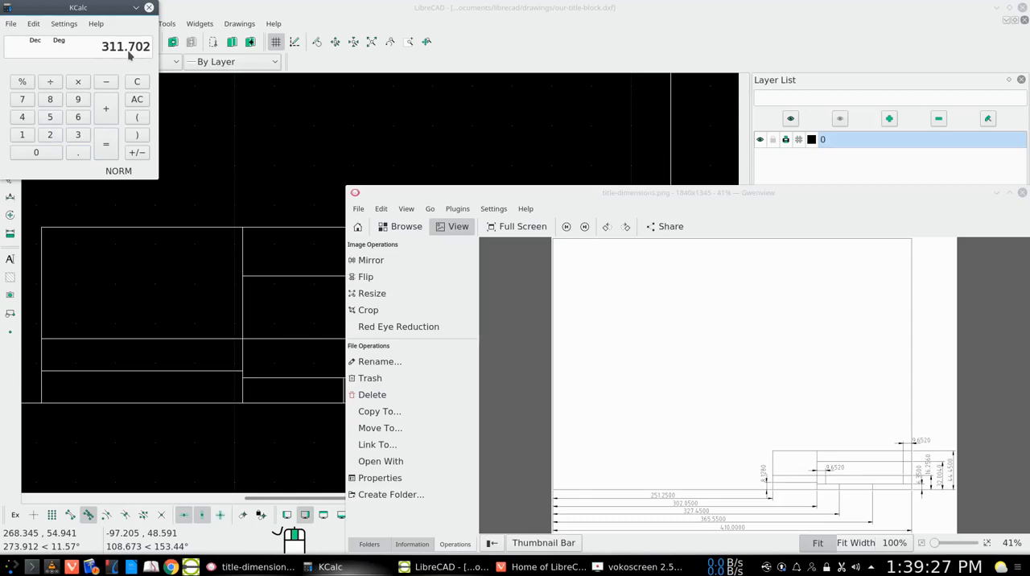
pyautogui.moveTo(140, 17); pyautogui.dragTo(142, 24)
pyautogui.click(140, 14)
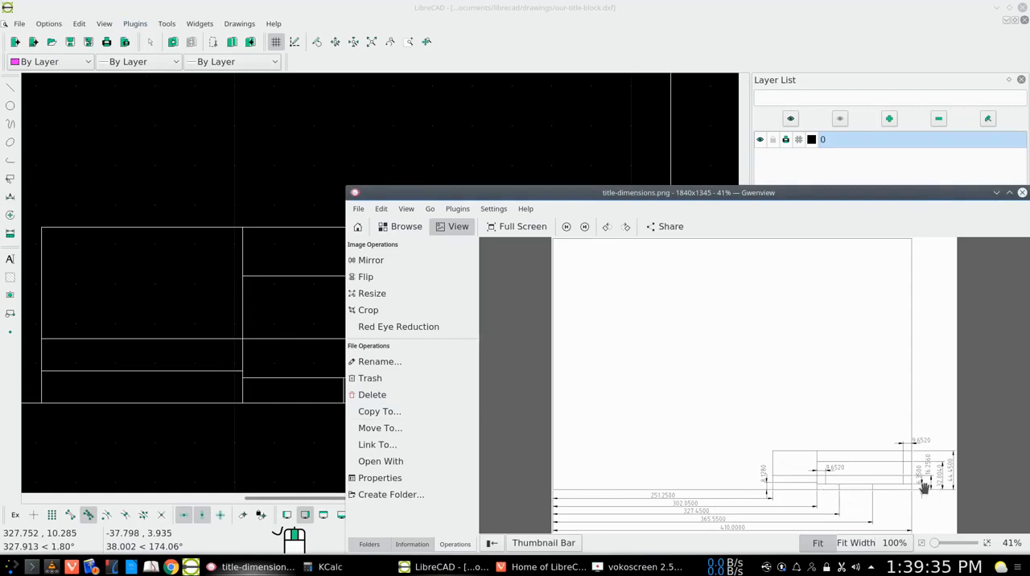
# - Return to LibreCAD and draw a vertical line from 311.702,6.35 up to the horizontal line at 16.256
pyautogui.click(998, 193)
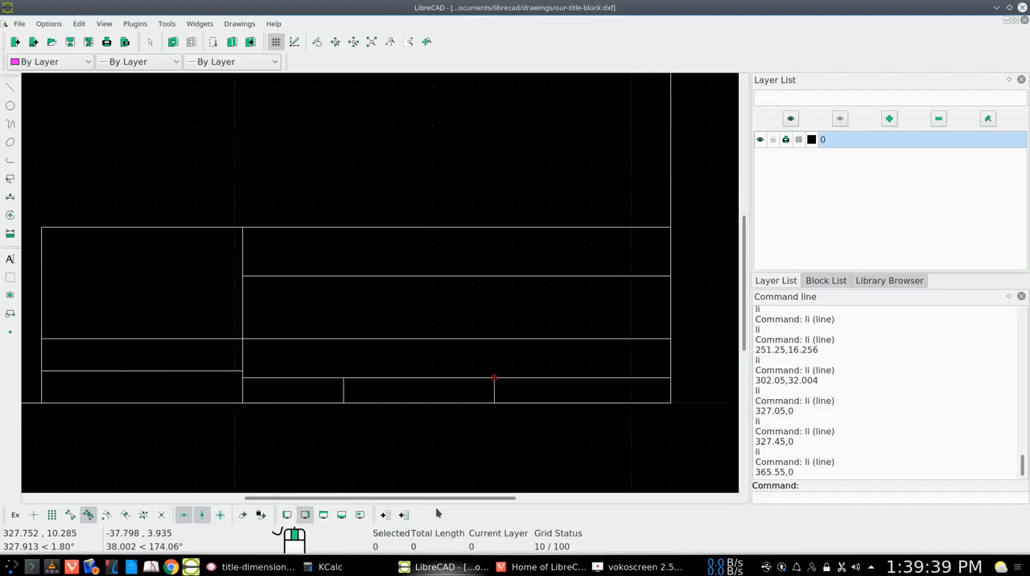
pyautogui.click(783, 496)
pyautogui.write('li')
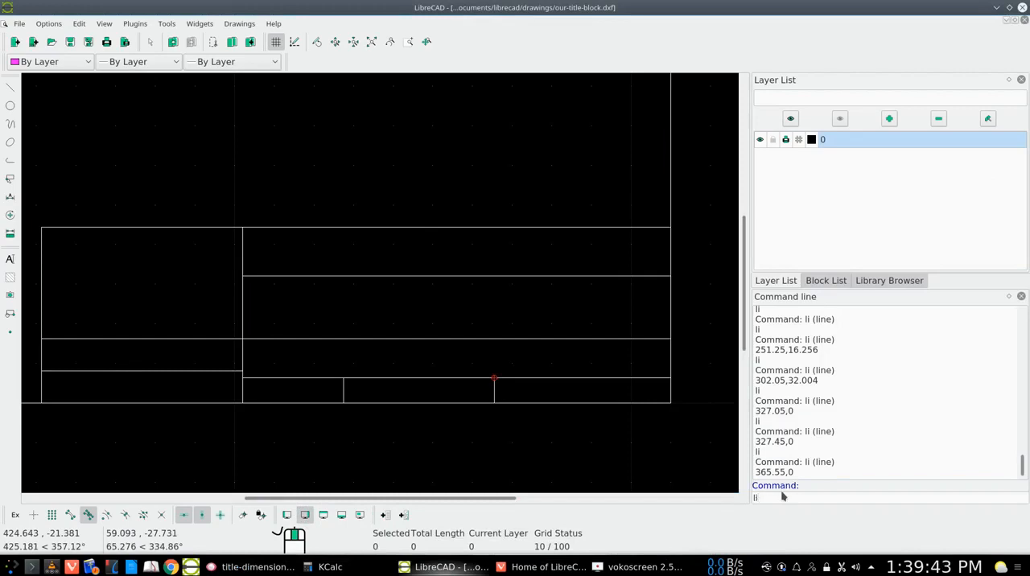
pyautogui.press('Return')
pyautogui.write('311.70,6.')
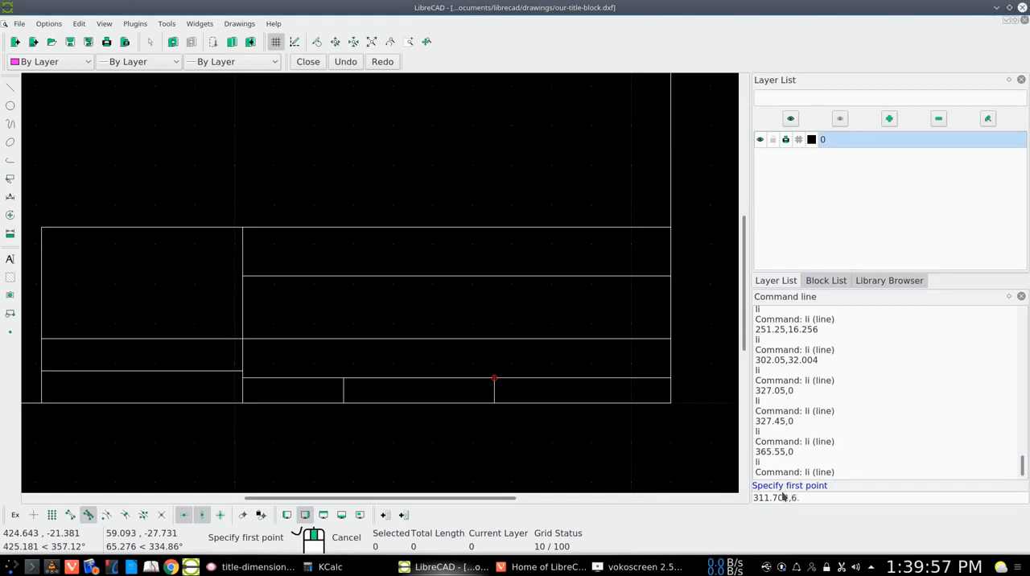
pyautogui.write('35')
pyautogui.press('Return')
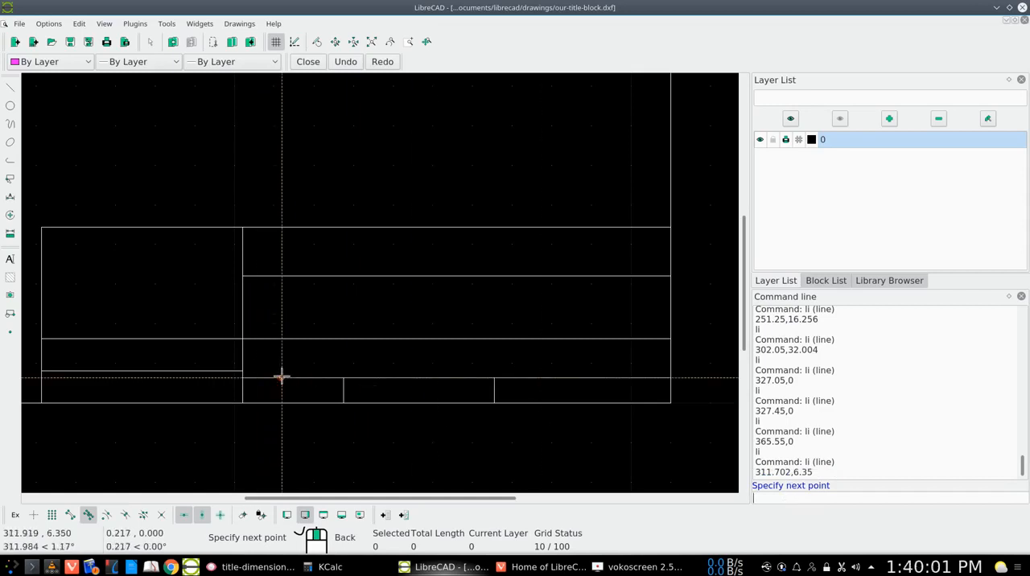
pyautogui.click(281, 337)
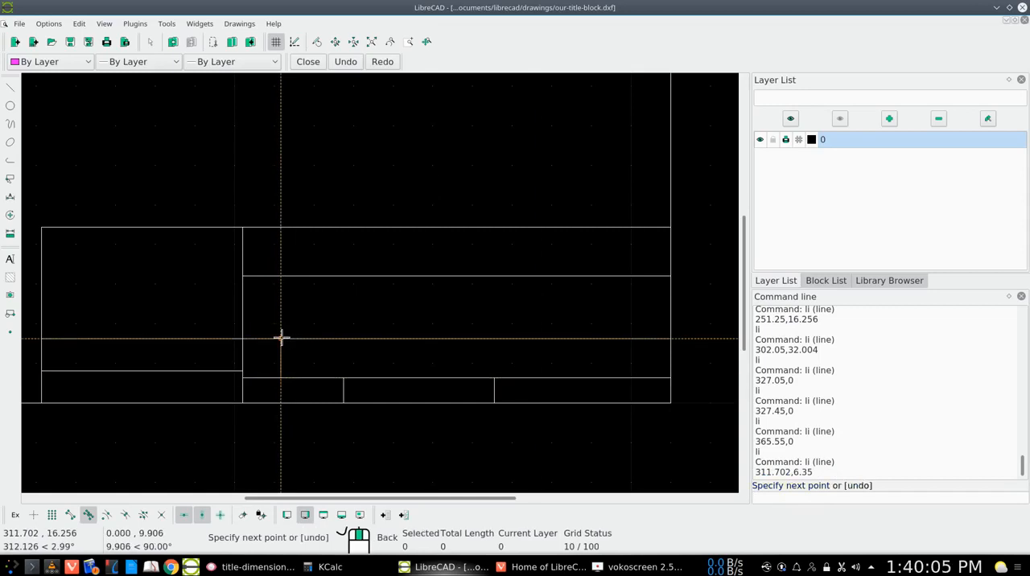
# - Finish the vertical line at 311.702 on the horizontal line at 16.256, and check title-dimensions.png in Gwenview
pyautogui.rightClick(281, 337)
pyautogui.rightClick(281, 337)
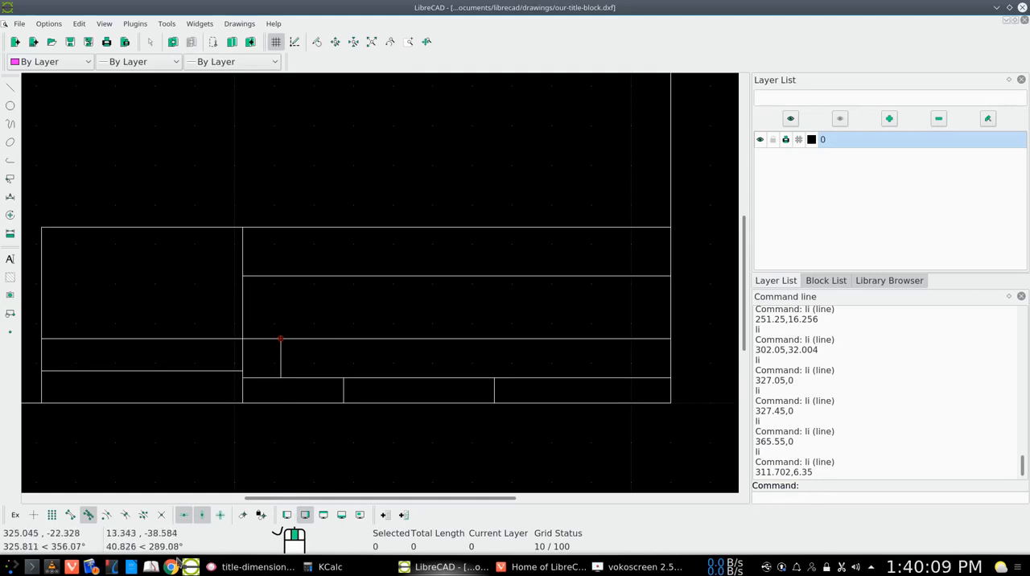
pyautogui.click(239, 570)
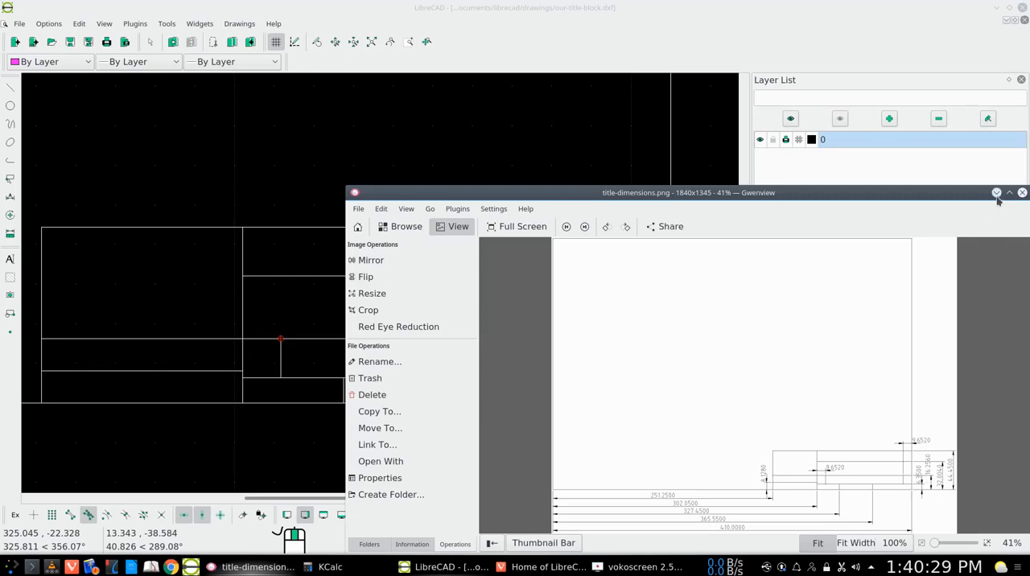
# - Switch to KCalc, clear the calculator and subtract 9.652 from 410, and return to title-dimensions.png in Gwenview
pyautogui.click(330, 569)
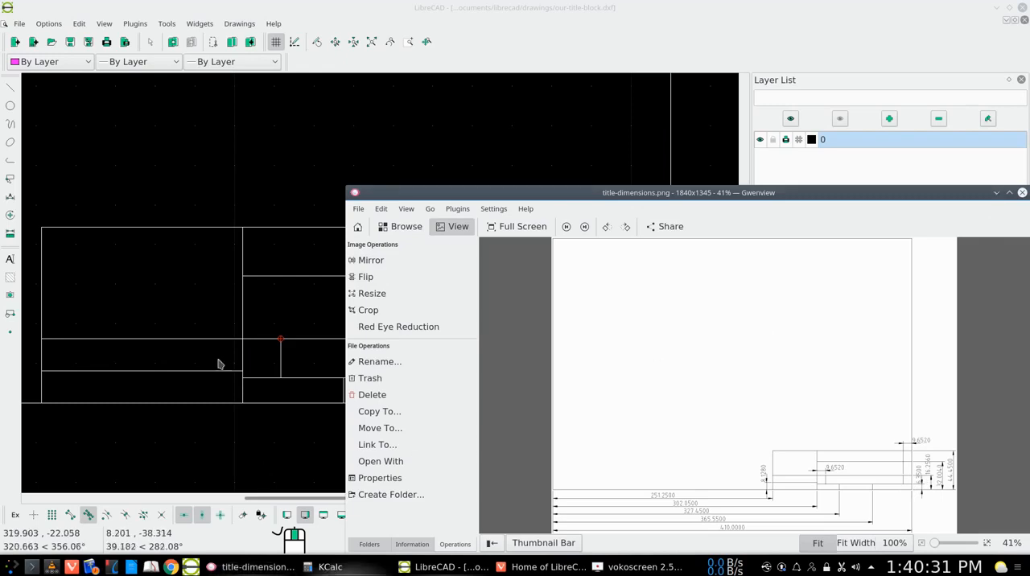
pyautogui.click(132, 100)
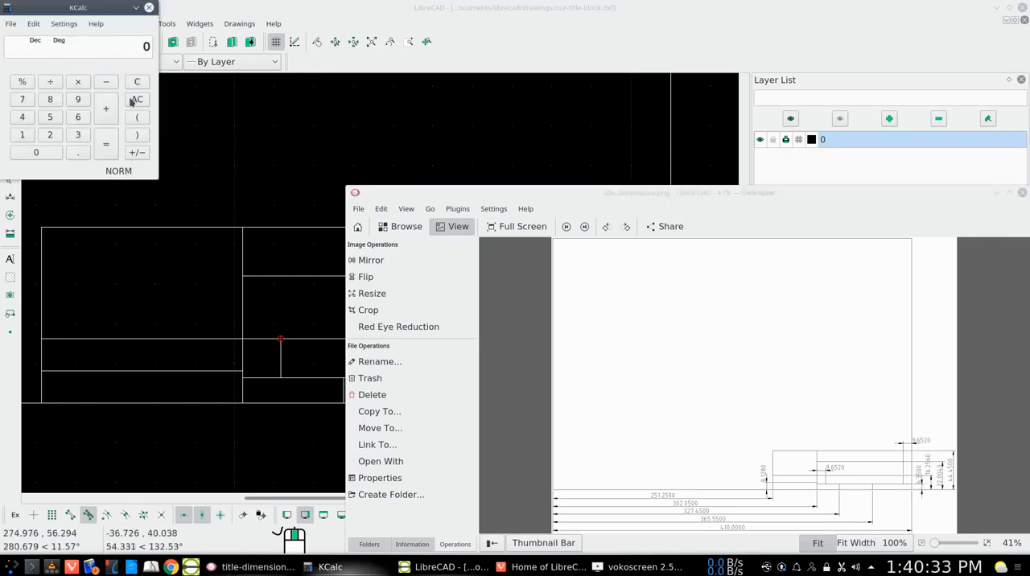
pyautogui.click(22, 117)
pyautogui.click(22, 134)
pyautogui.click(32, 152)
pyautogui.click(108, 82)
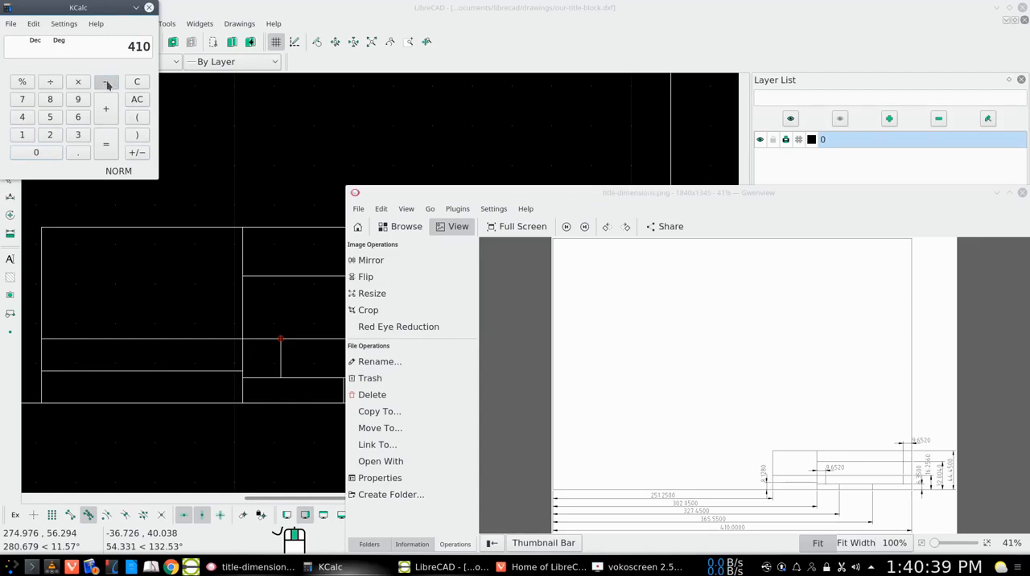
pyautogui.click(79, 99)
pyautogui.click(72, 155)
pyautogui.click(79, 119)
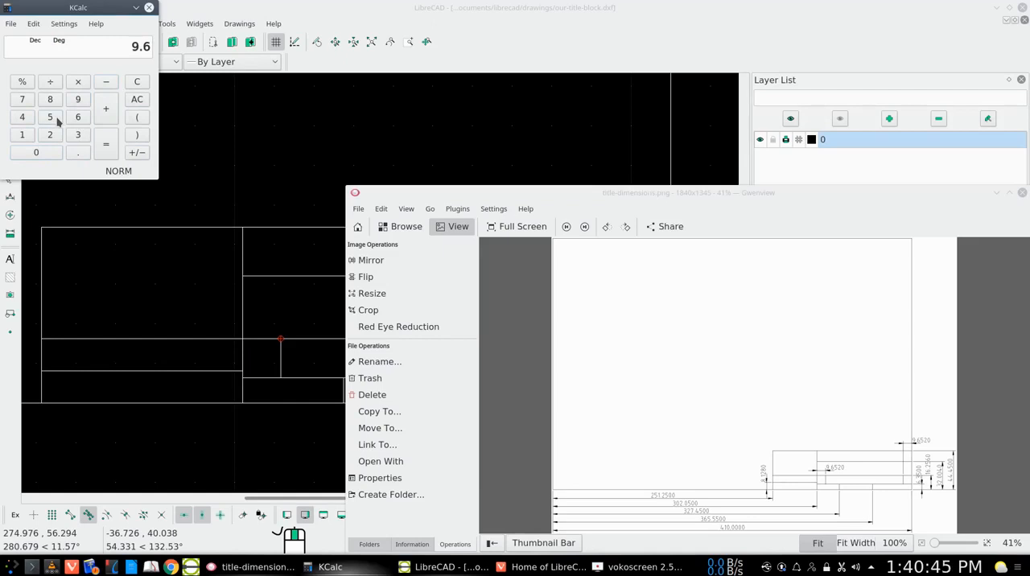
pyautogui.click(49, 117)
pyautogui.click(50, 135)
pyautogui.click(101, 145)
pyautogui.click(136, 8)
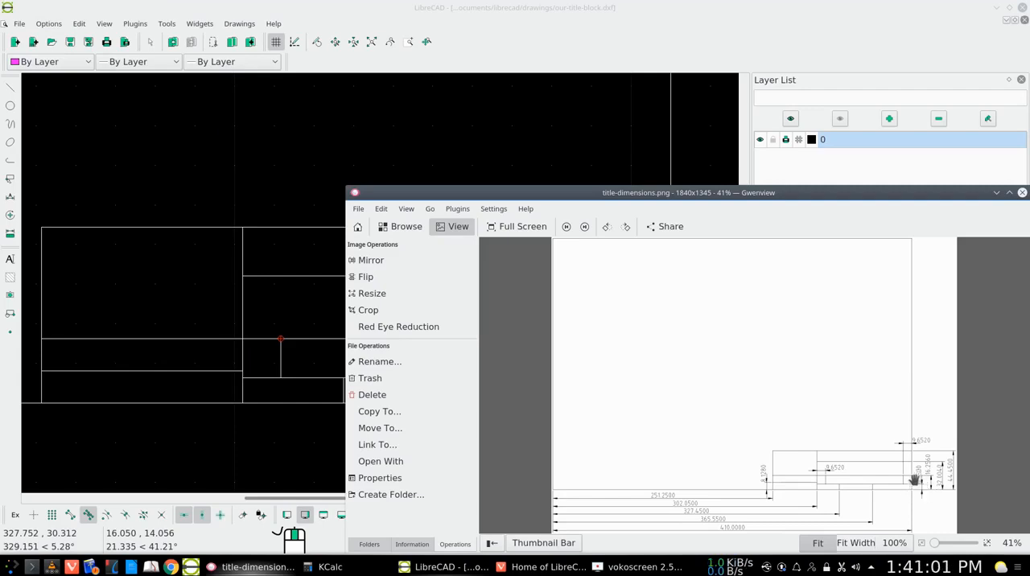
# - Return to LibreCAD and draw a vertical line from 400.448,6.35 up to the horizontal line at 16.256
pyautogui.click(997, 192)
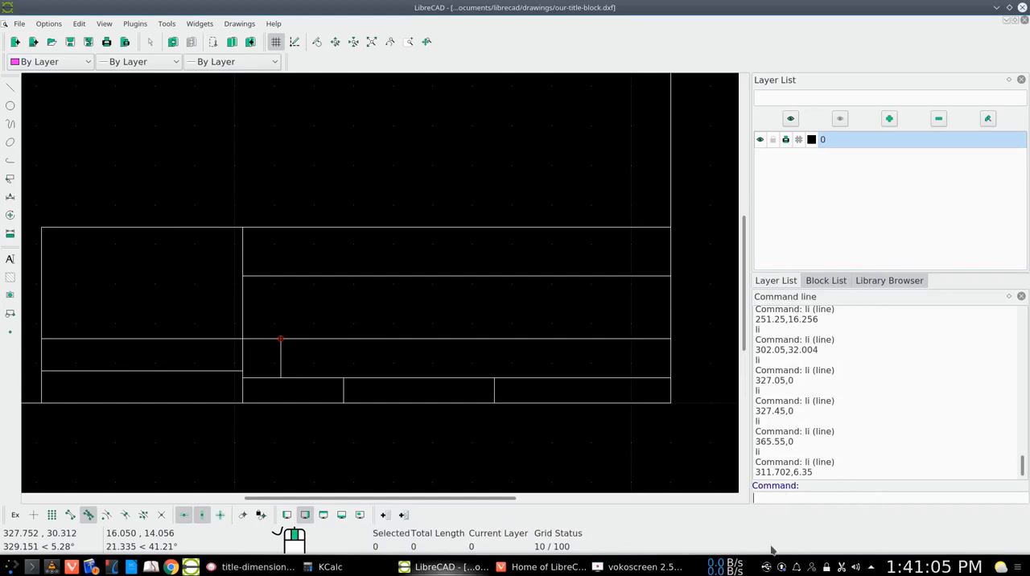
pyautogui.write('li')
pyautogui.press('Return')
pyautogui.write('400.448,')
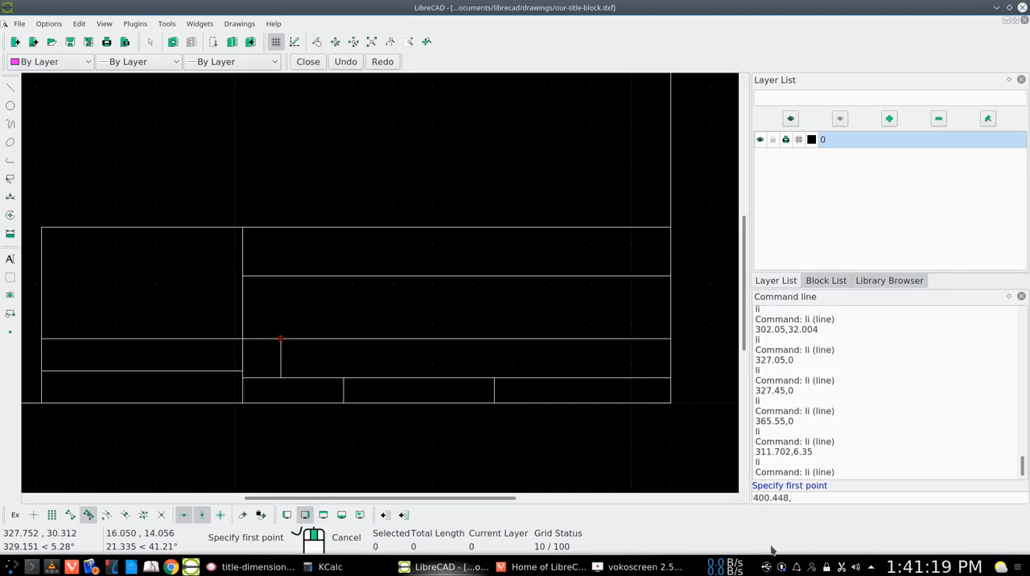
pyautogui.write('6.35')
pyautogui.press('Return')
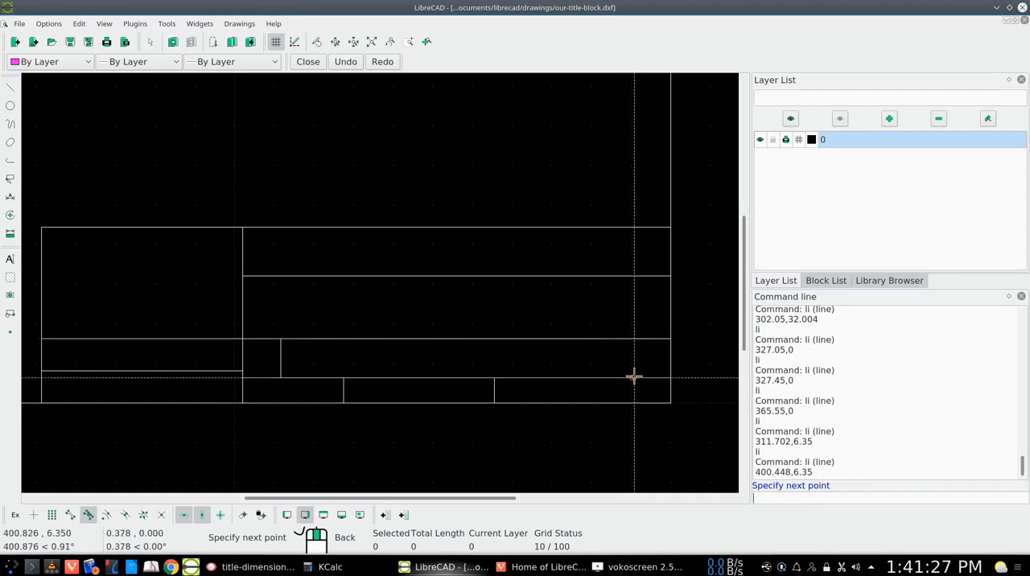
pyautogui.click(632, 338)
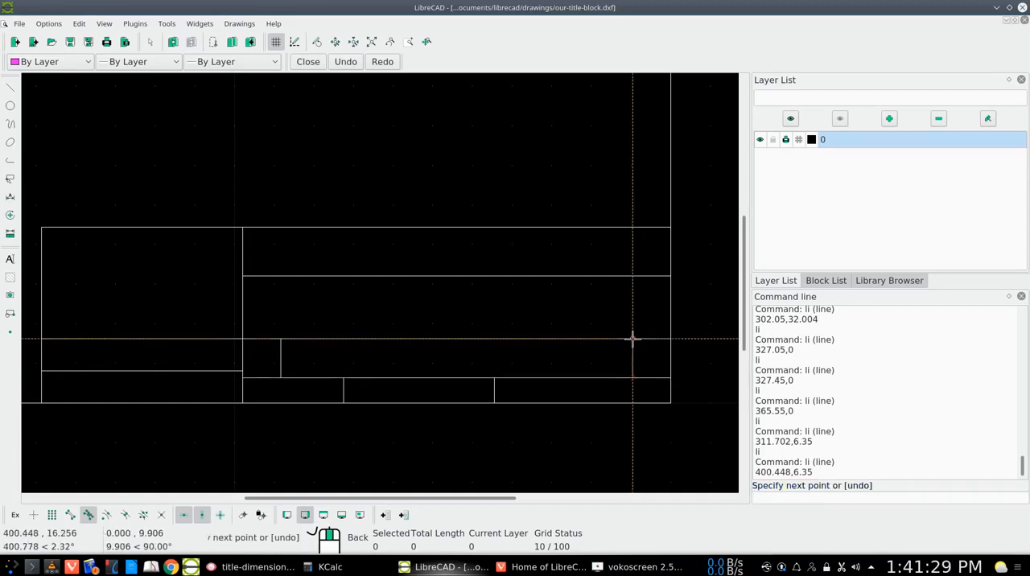
pyautogui.rightClick(633, 339)
pyautogui.rightClick(633, 345)
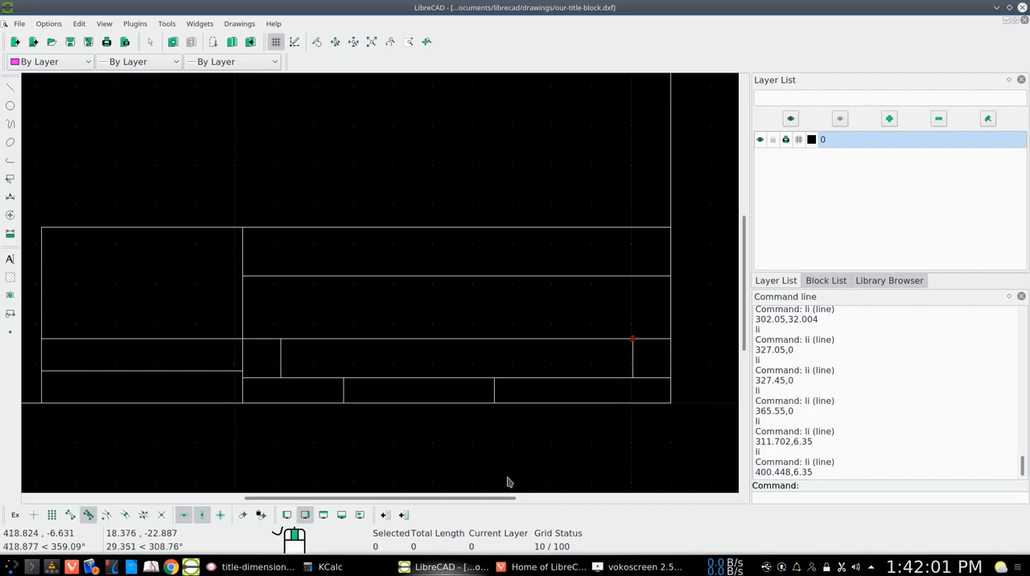
# - Check the title block against title-dimensions.png in Gwenview, and save the drawing in LibreCAD
pyautogui.click(256, 567)
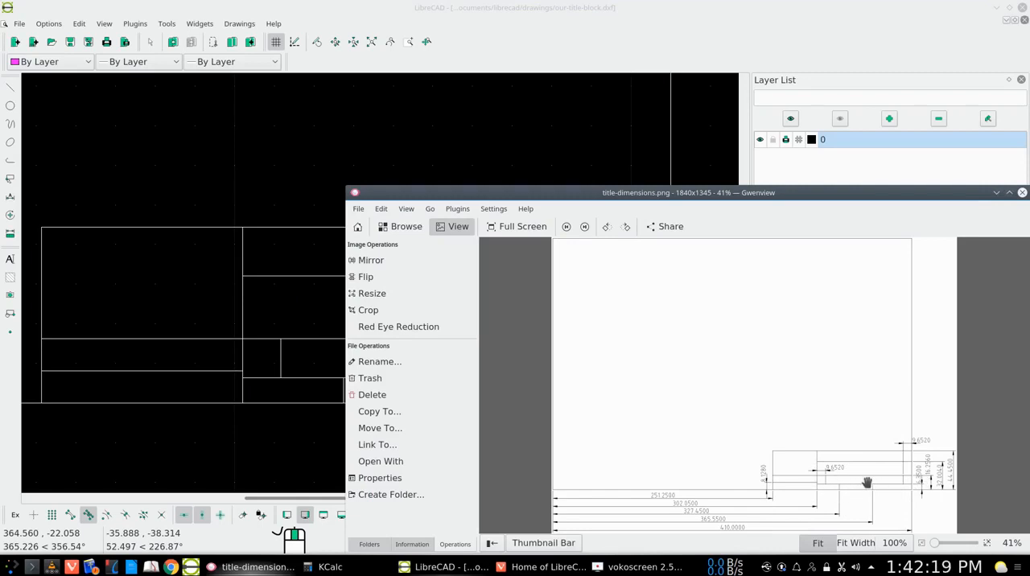
pyautogui.click(996, 192)
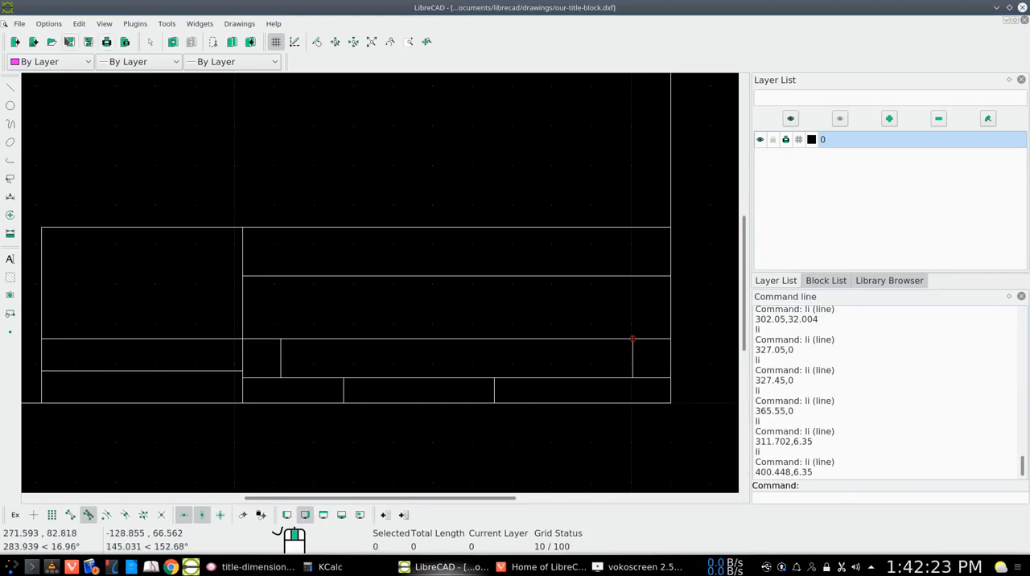
pyautogui.click(70, 43)
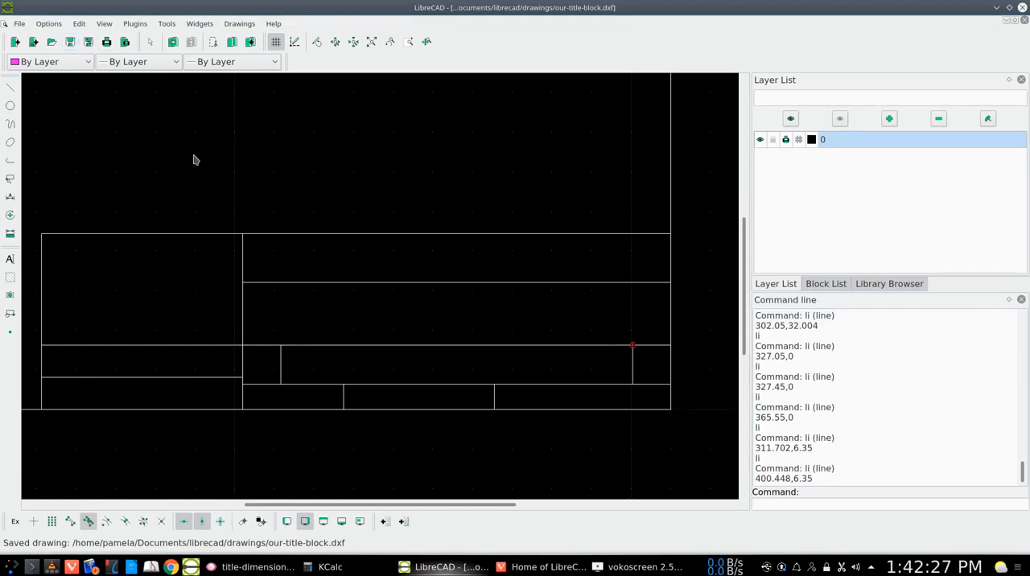
# - View the whole drawing with Auto Zoom, minimise LibreCAD and switch to the LibreCAD home page in the browser
pyautogui.click(104, 23)
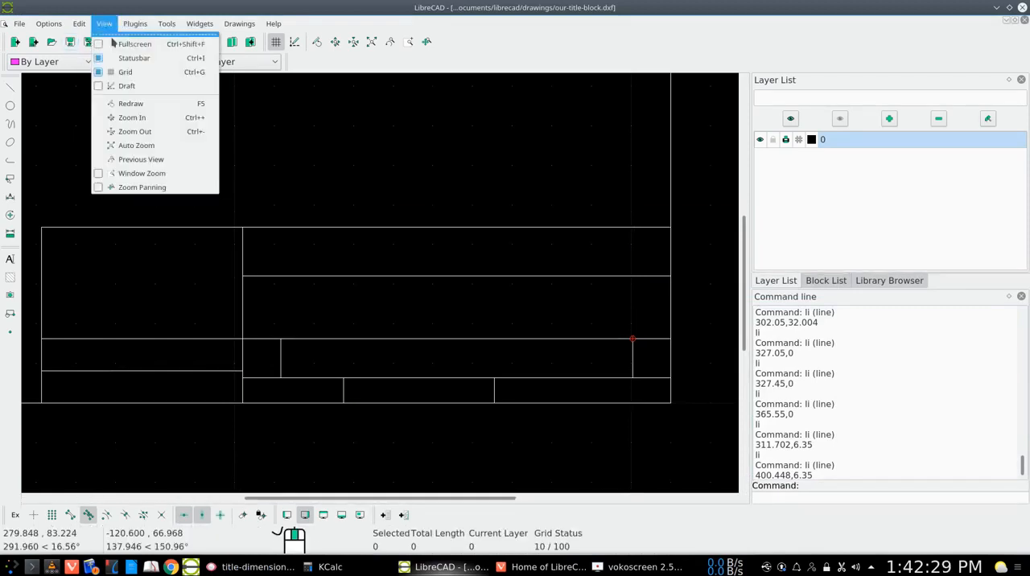
pyautogui.click(135, 146)
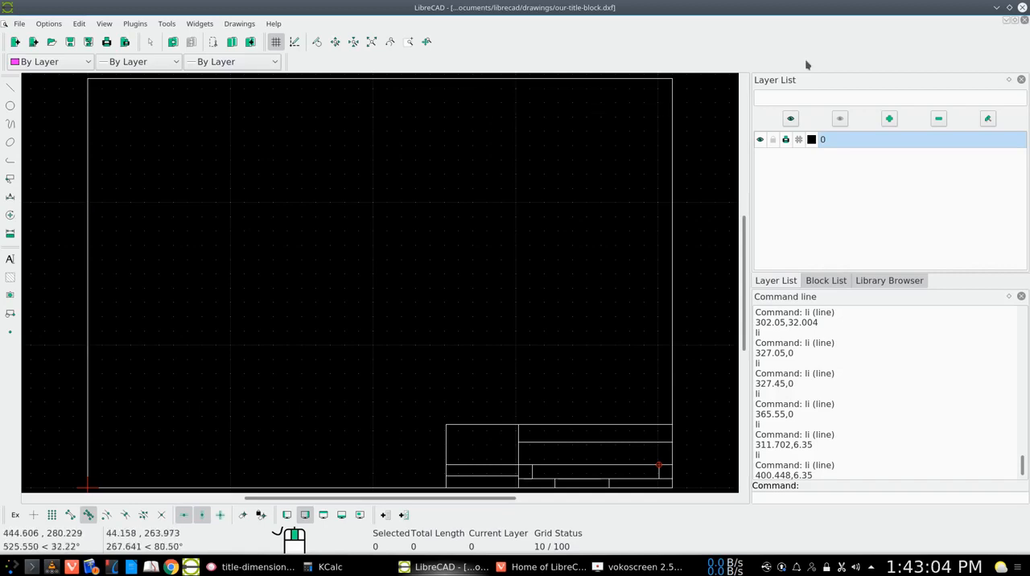
pyautogui.click(997, 7)
pyautogui.click(541, 567)
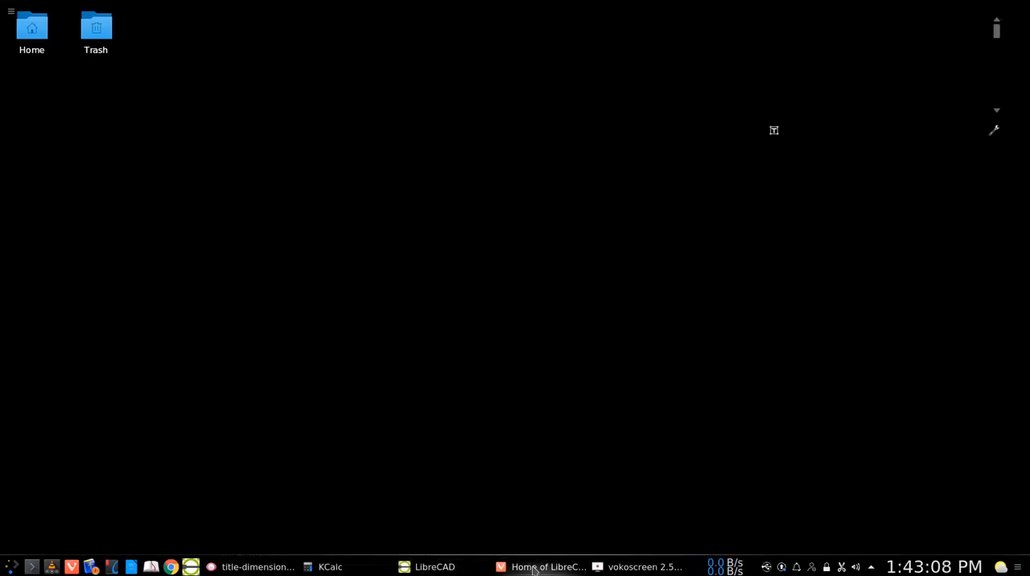